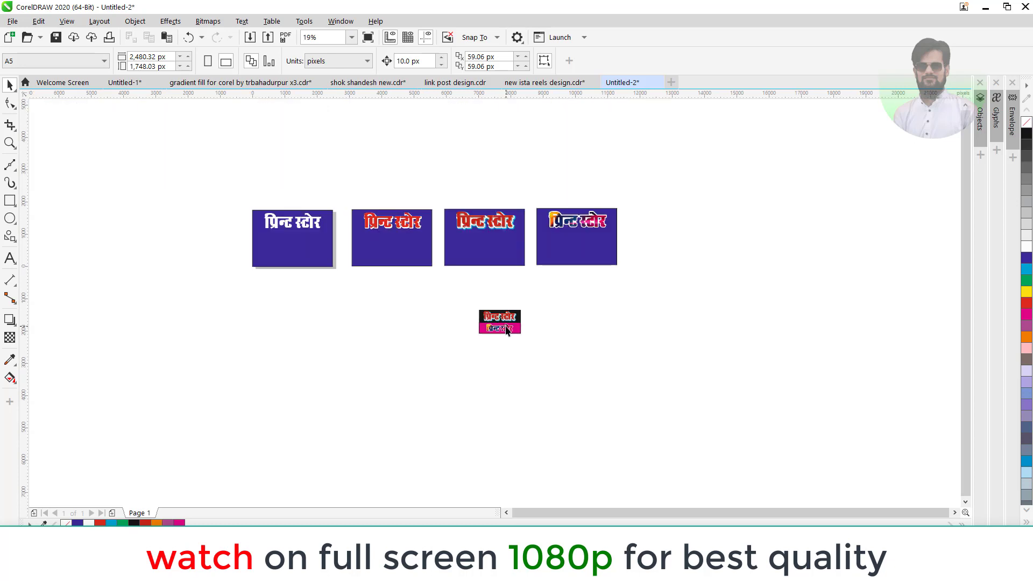
- Copy the white प्रिन्ट स्टोर title to the empty area below the first blue rectangle and fill the copy black
scroll(291, 207, "up", 2)
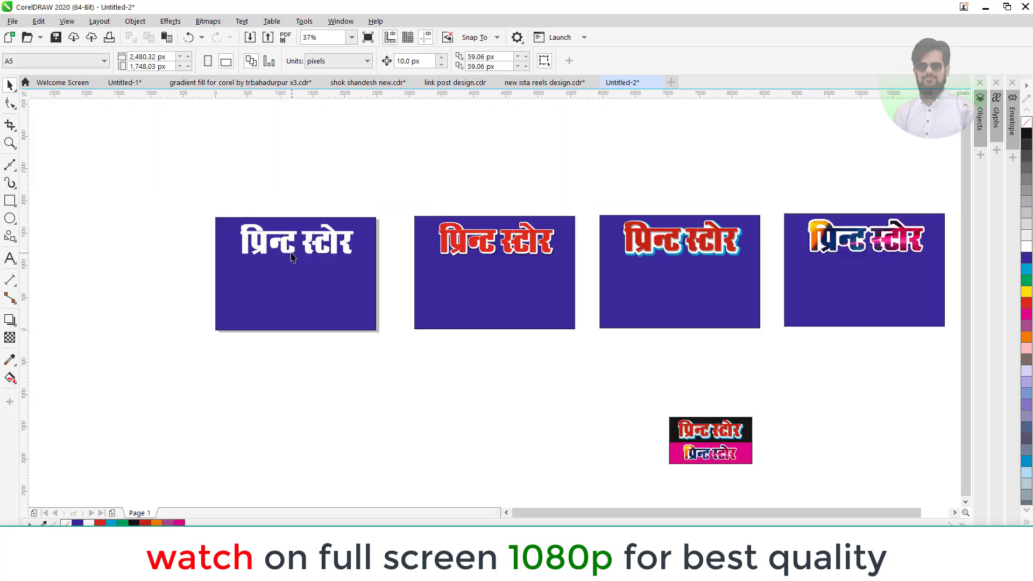
left_click(288, 251)
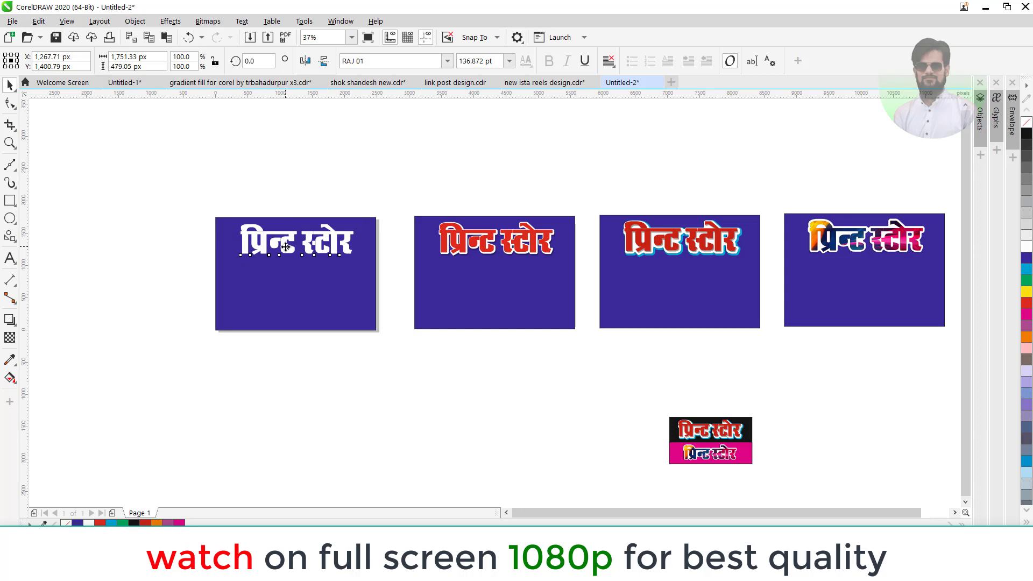
left_click_drag(286, 246, 293, 391)
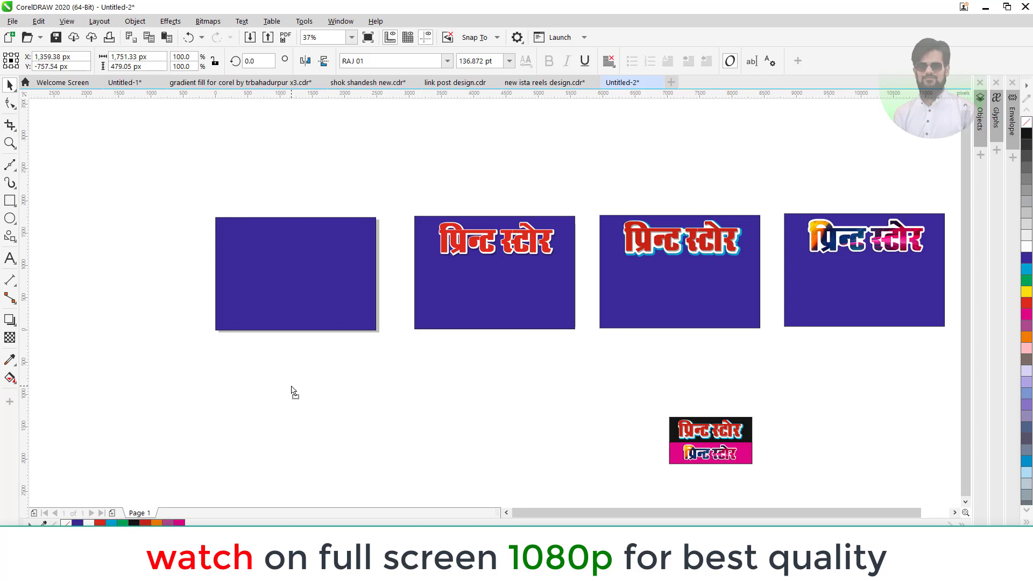
right_click(293, 392)
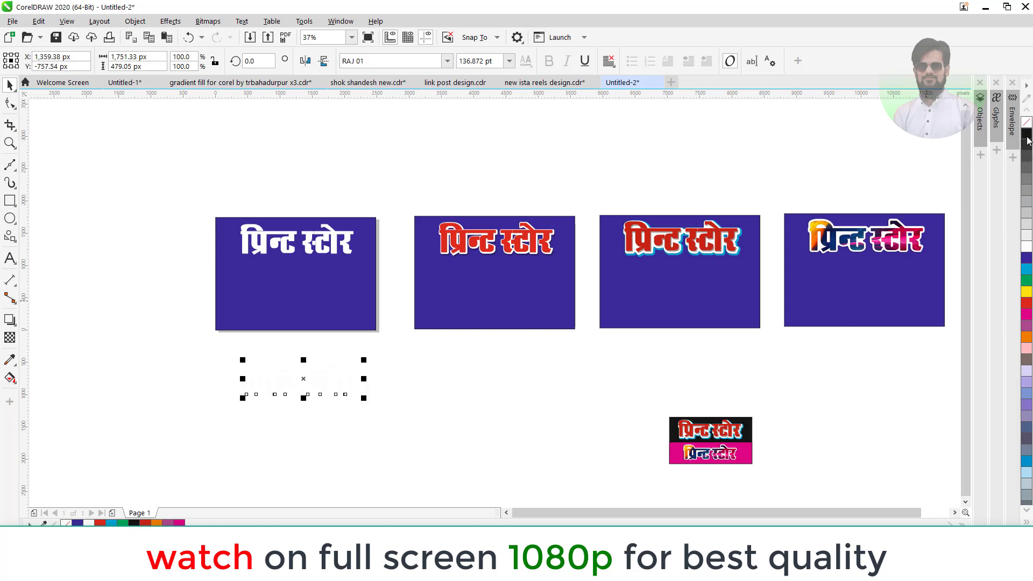
left_click(1026, 133)
scroll(255, 429, "up", 2)
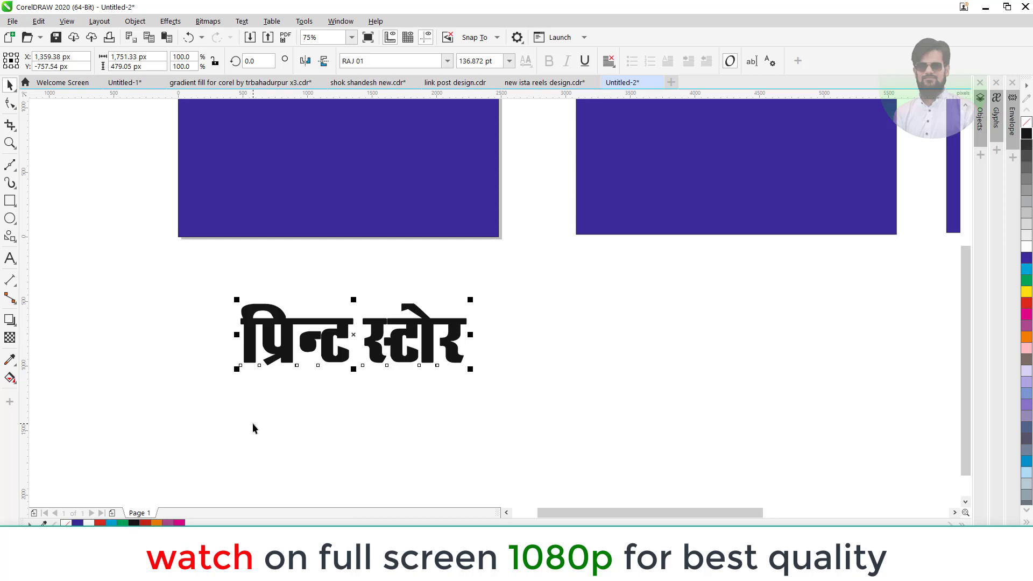
- Break the black प्रिन्ट स्टोर text apart into its two words and break each word into separate letters
key("ctrl+k")
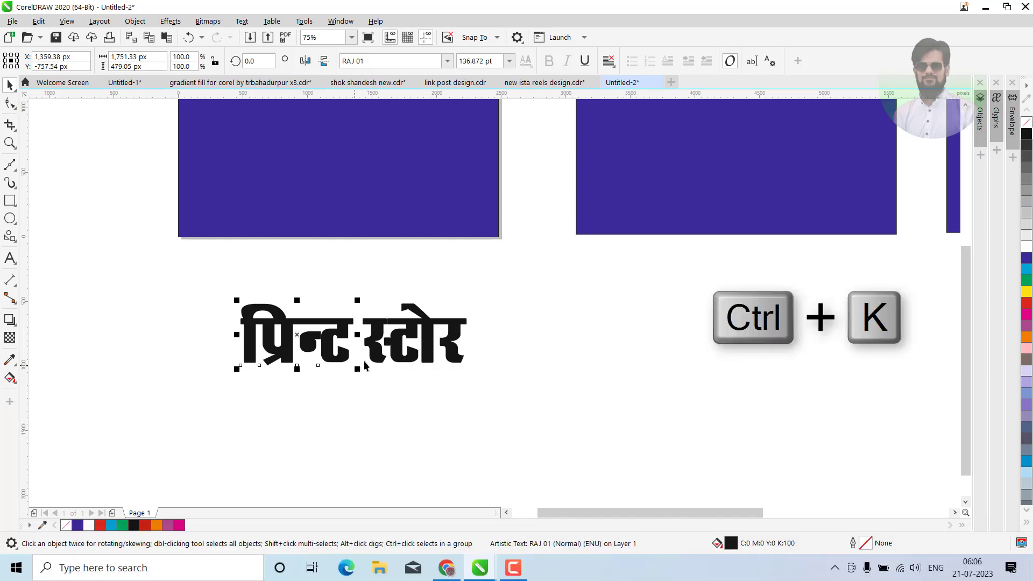
left_click(372, 355)
left_click(350, 356)
left_click(377, 355)
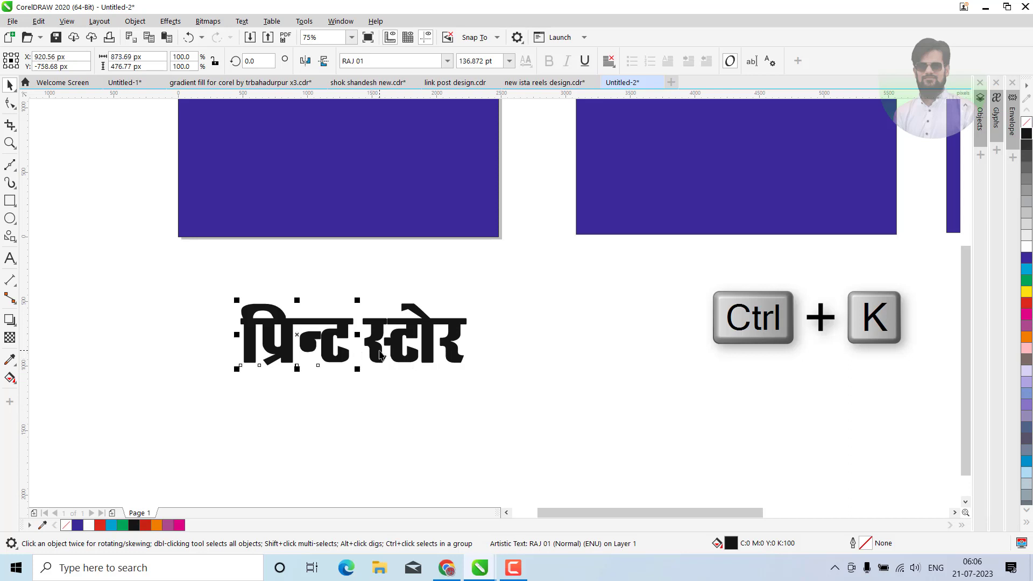
left_click(351, 357)
left_click(339, 355)
left_click(339, 355)
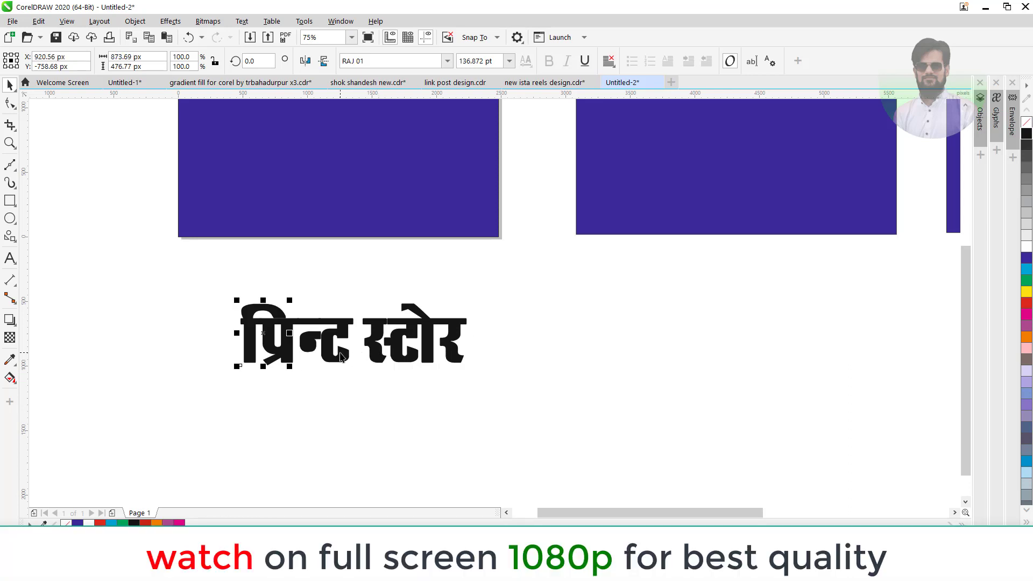
left_click(376, 359)
left_click(377, 359, "ctrl")
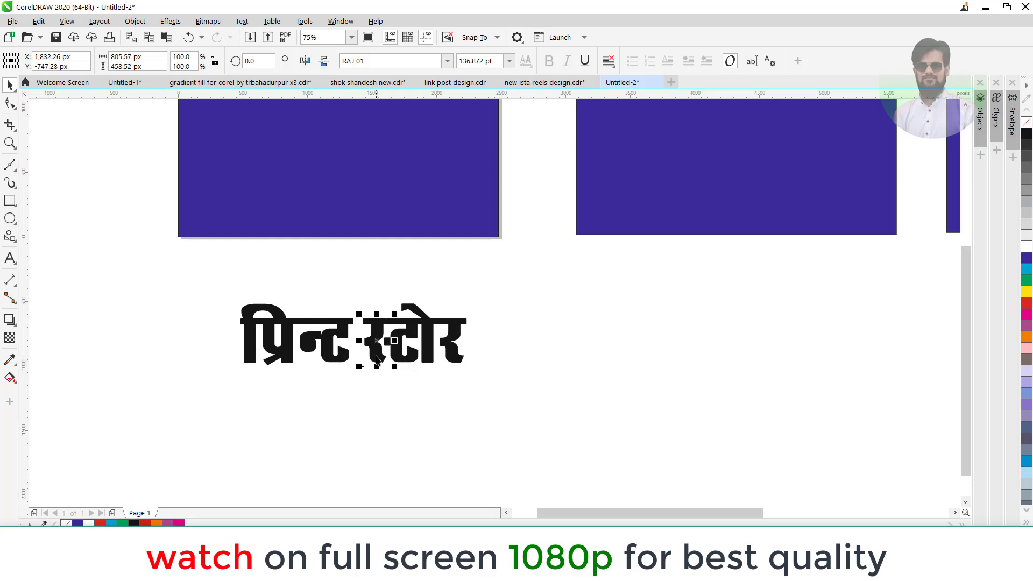
left_click(374, 364)
left_click(404, 358, "ctrl")
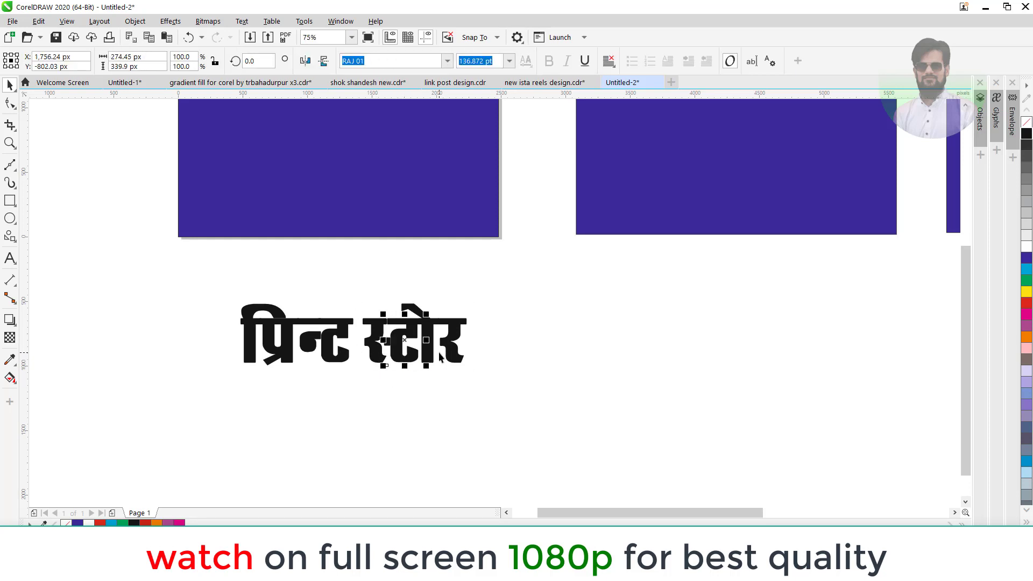
left_click(438, 353, "ctrl")
left_click(352, 384)
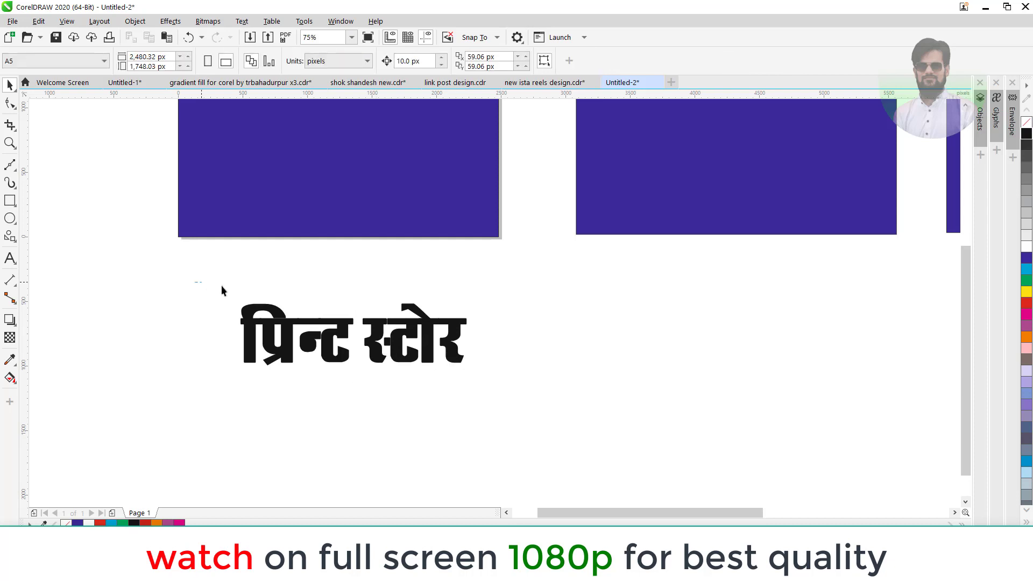
- Select all the separated black letters and convert them to curves
left_click_drag(223, 290, 496, 402)
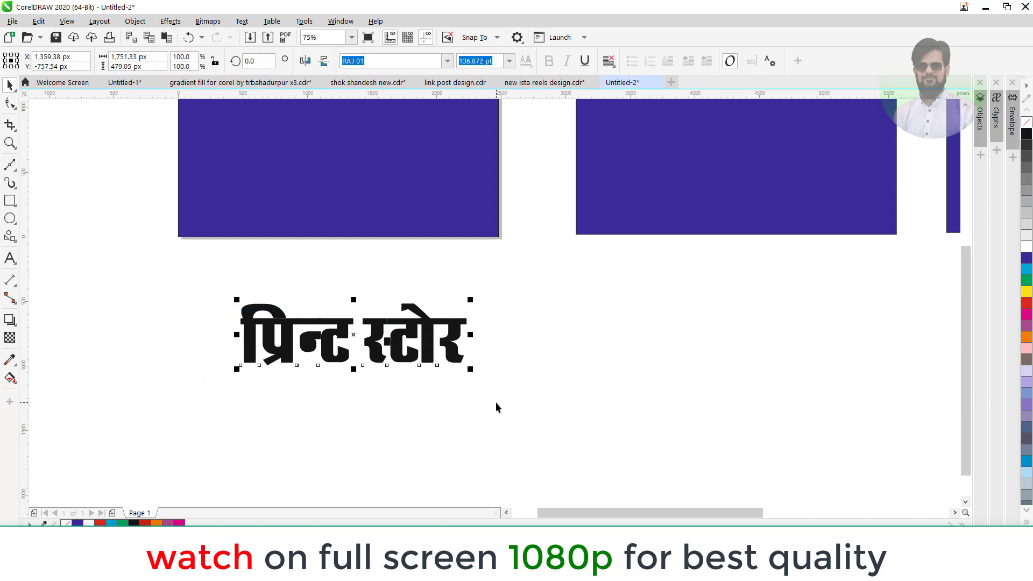
key("ctrl+q")
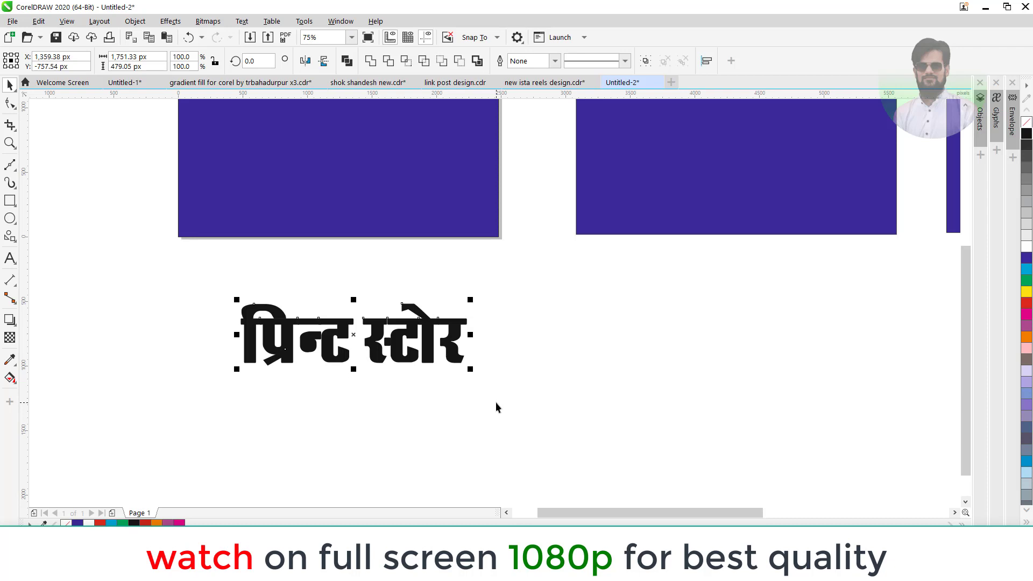
left_click(230, 430)
- Lengthen the vertical stem of the title's first letter downward by moving its bottom nodes well below the other letters
left_click(253, 363)
left_click(10, 103)
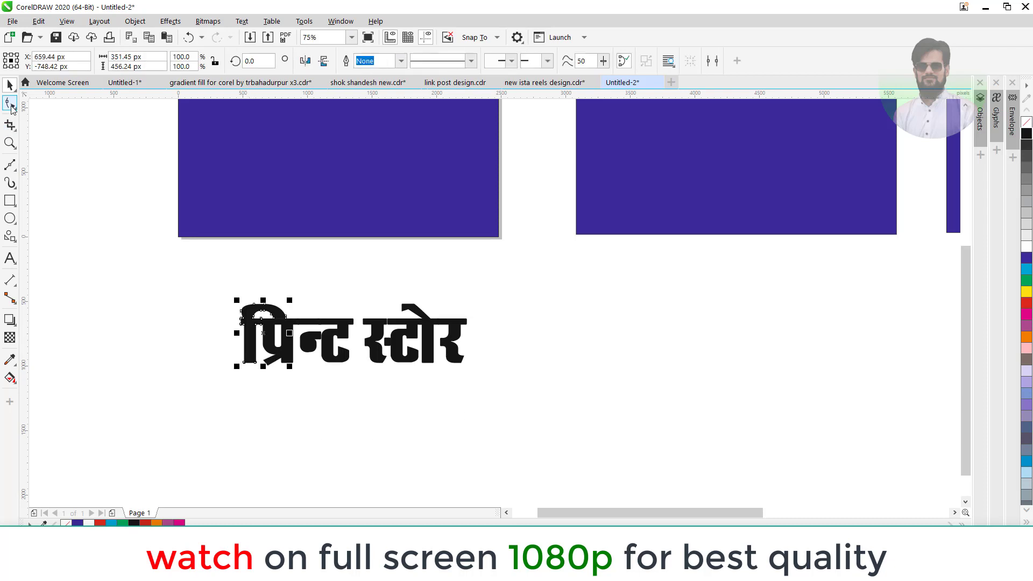
scroll(232, 370, "up", 2)
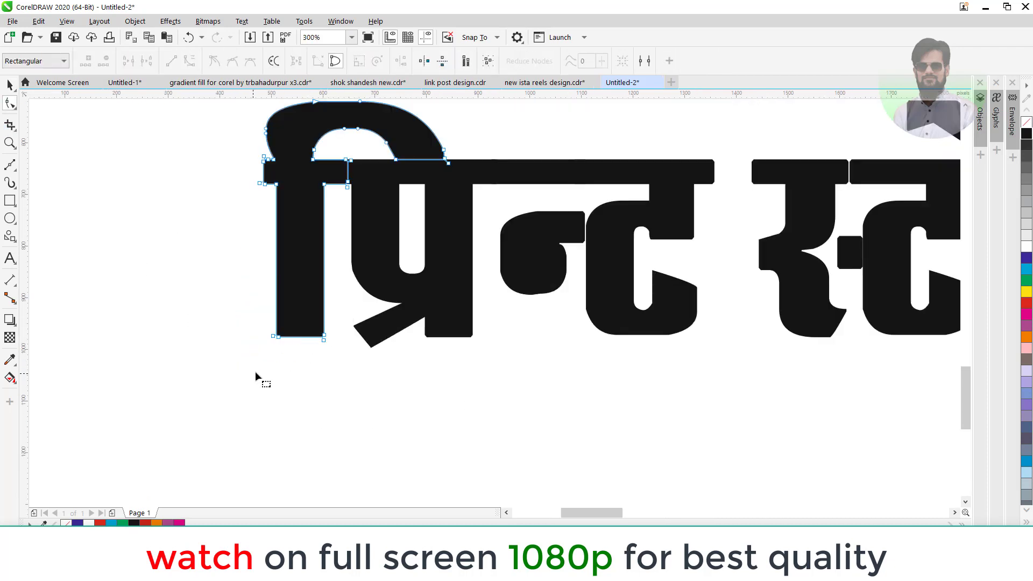
left_click_drag(254, 371, 339, 315)
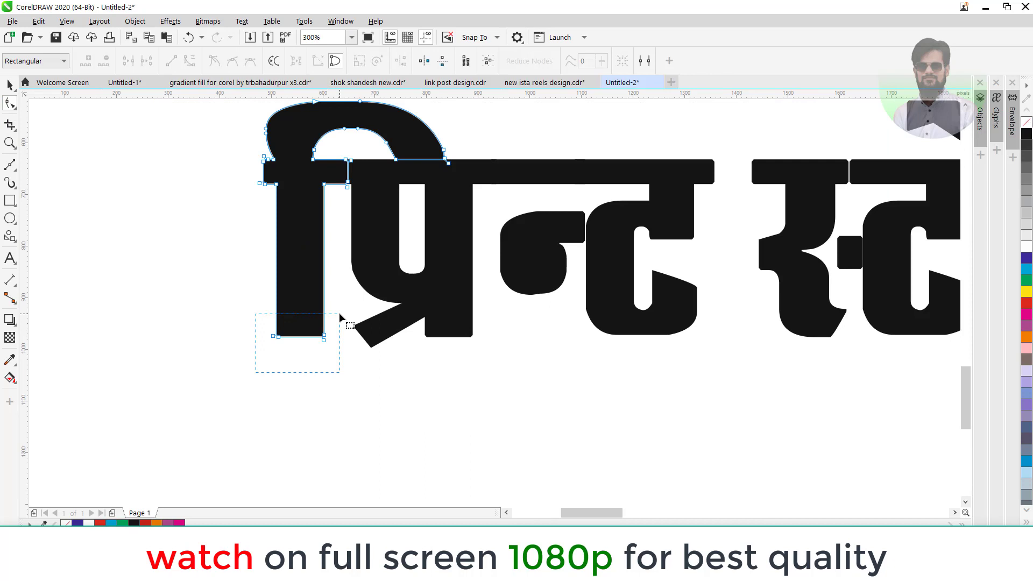
left_click_drag(339, 315, 323, 408)
- Extend the vertical stem of the प letter slightly downward by moving its bottom nodes
left_click(403, 334)
scroll(400, 329, "down", 2)
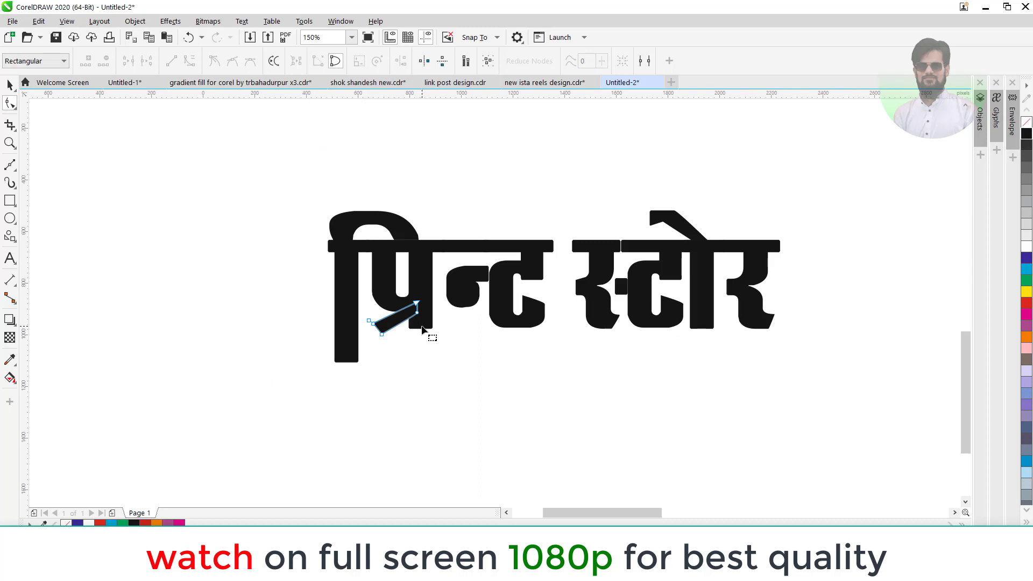
left_click(422, 327)
scroll(422, 327, "up", 2)
left_click_drag(453, 325, 445, 351)
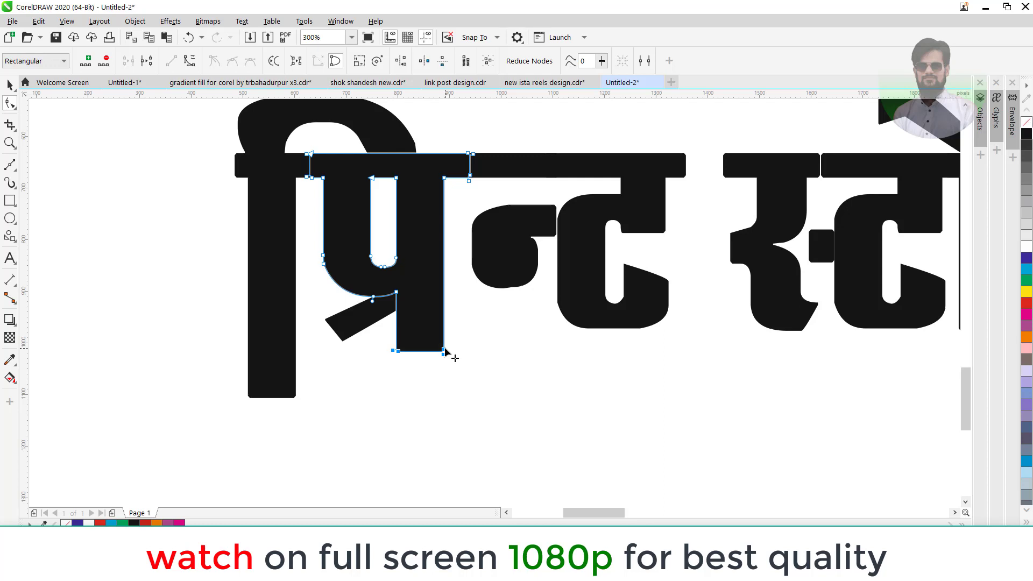
key("F3")
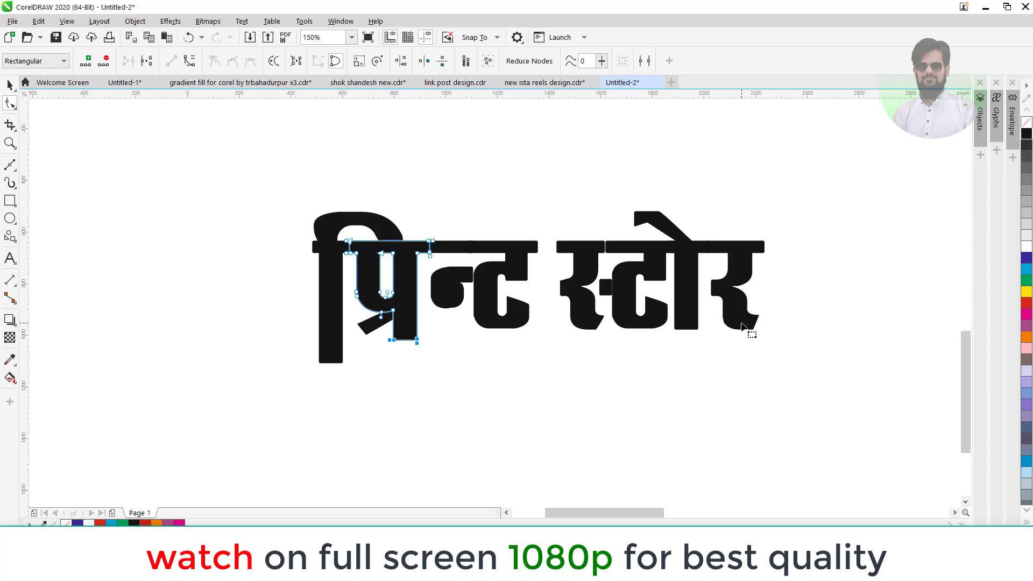
- Stretch the lower part of the final र downward and delete the surplus nodes along its leg to smooth the curve
left_click(758, 318)
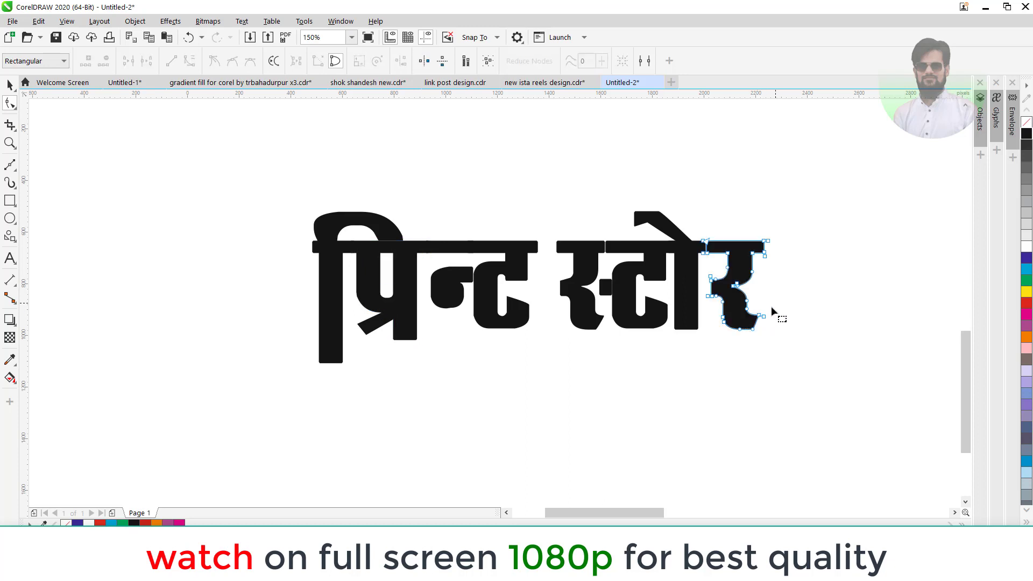
left_click_drag(753, 340, 753, 376)
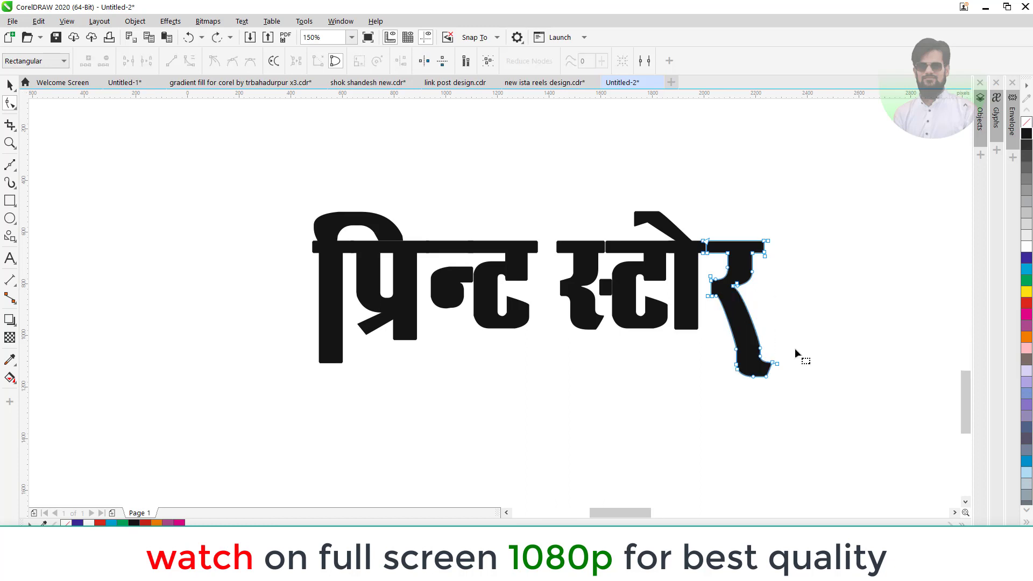
scroll(795, 357, "up", 2)
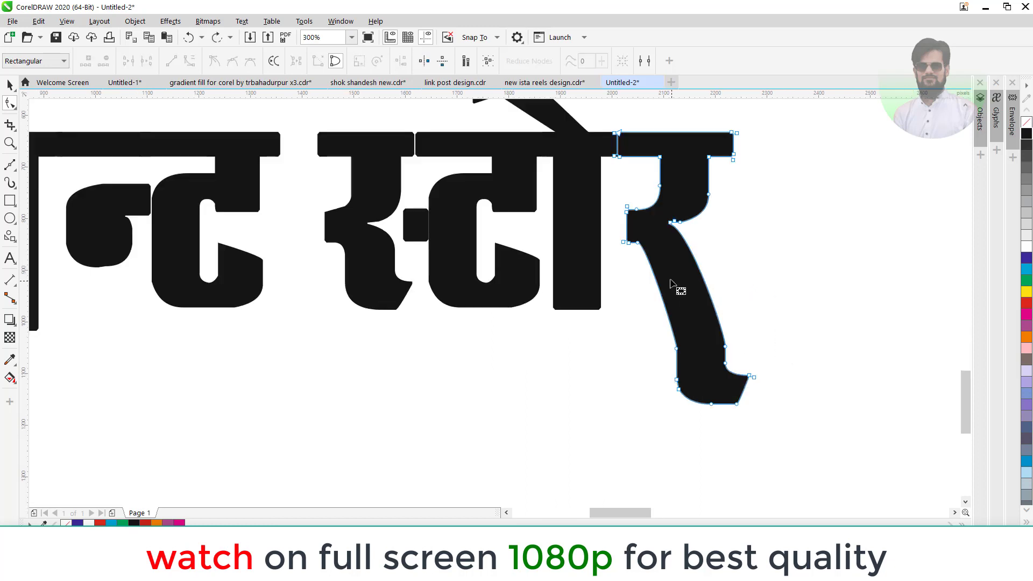
double_click(726, 347)
double_click(676, 349)
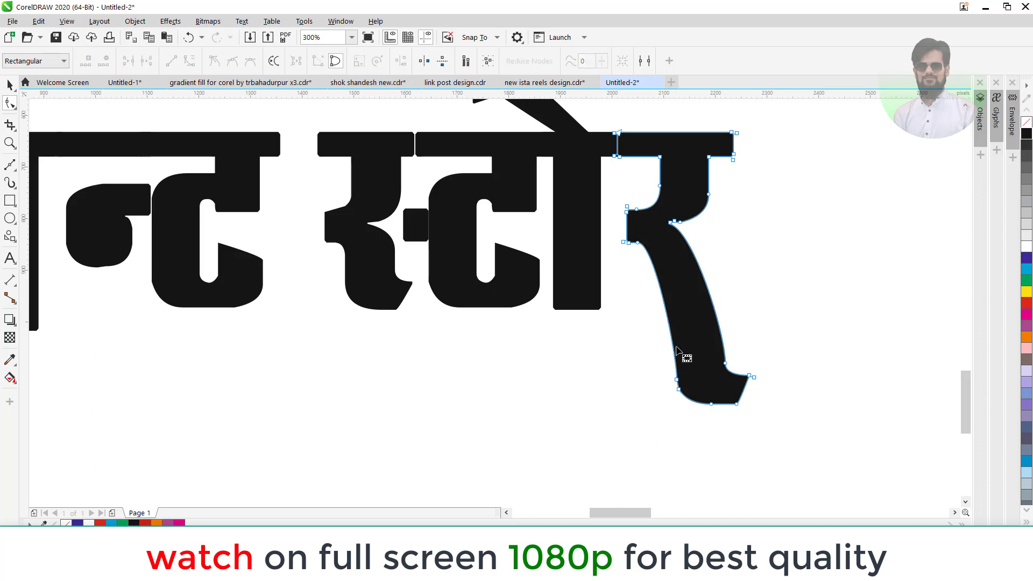
double_click(725, 363)
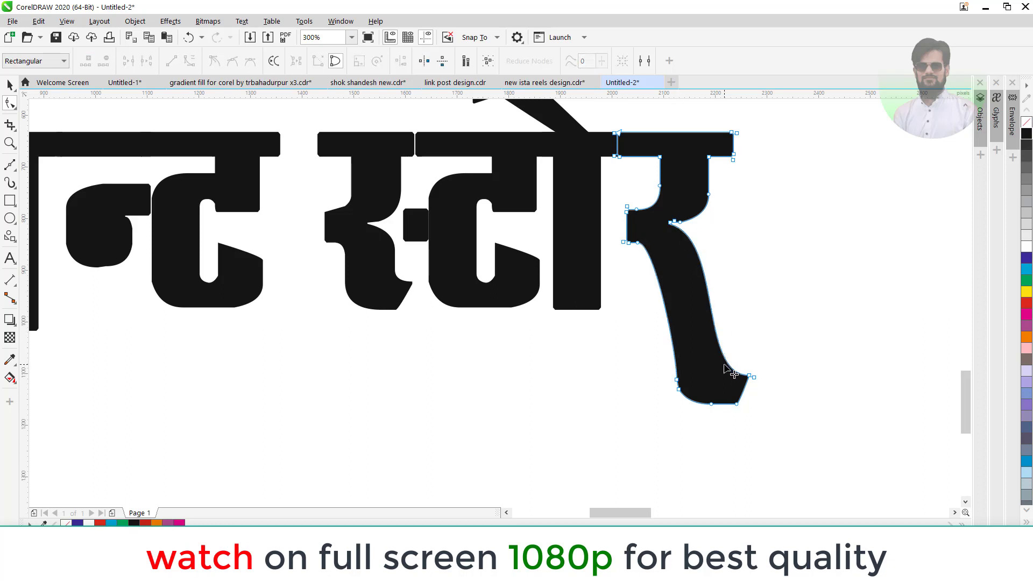
double_click(677, 380)
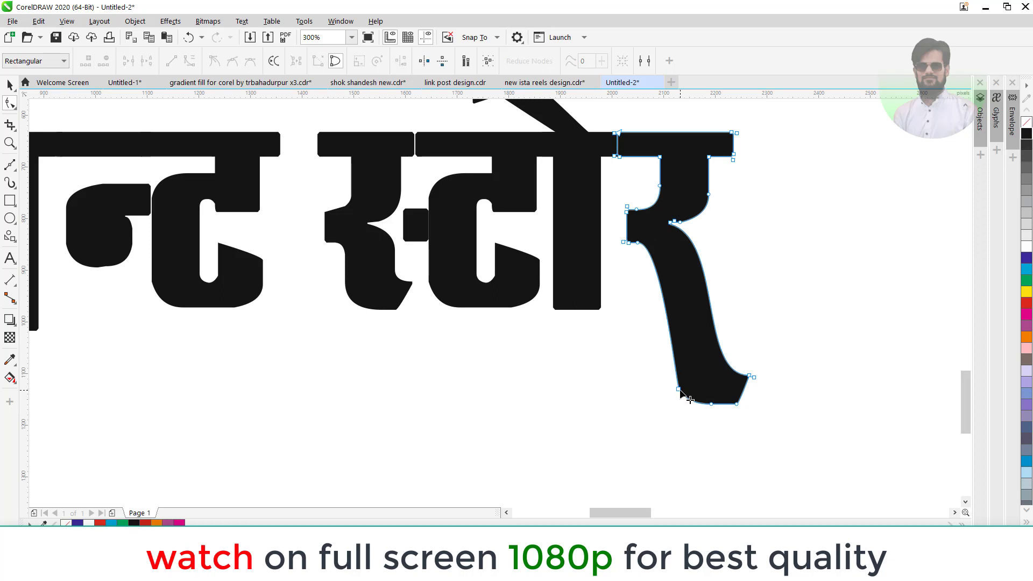
double_click(679, 390)
- Pull the end nodes of the final र outward into a longer tail and bend its inner edge into a smooth curve
left_click_drag(730, 408, 758, 368)
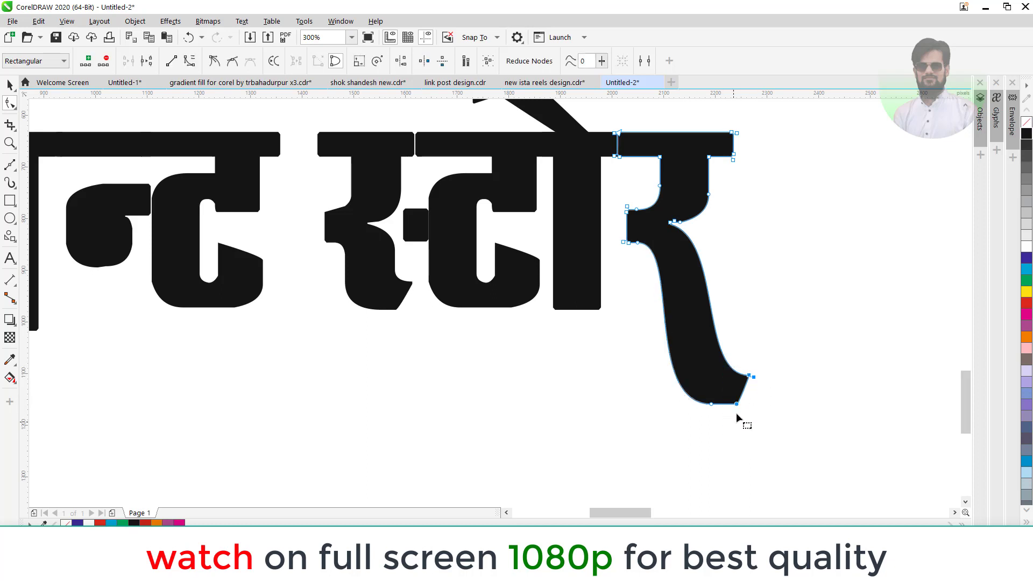
left_click_drag(735, 405, 776, 408)
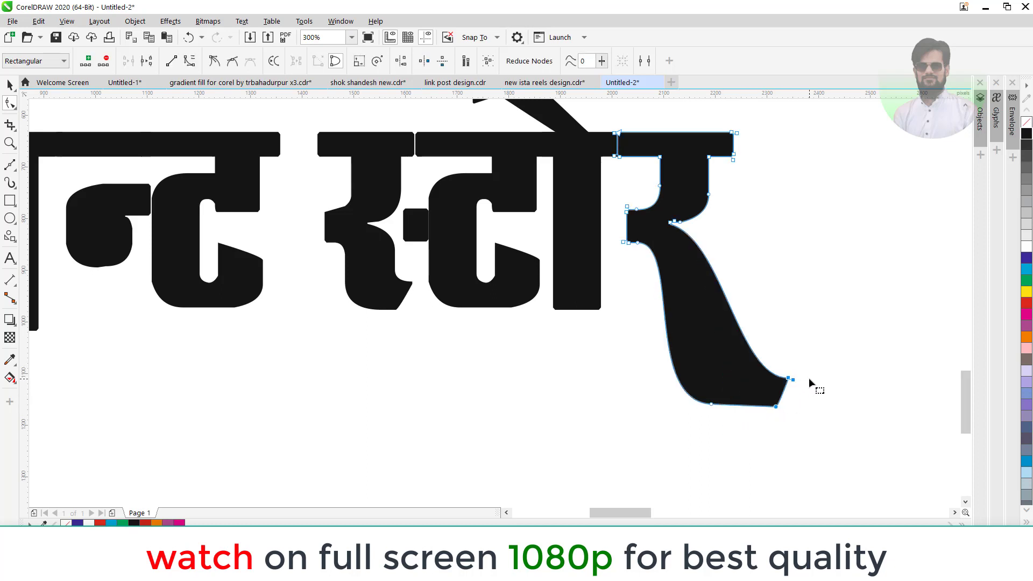
left_click(788, 379)
left_click_drag(742, 381, 669, 401)
left_click(788, 380)
left_click(711, 404)
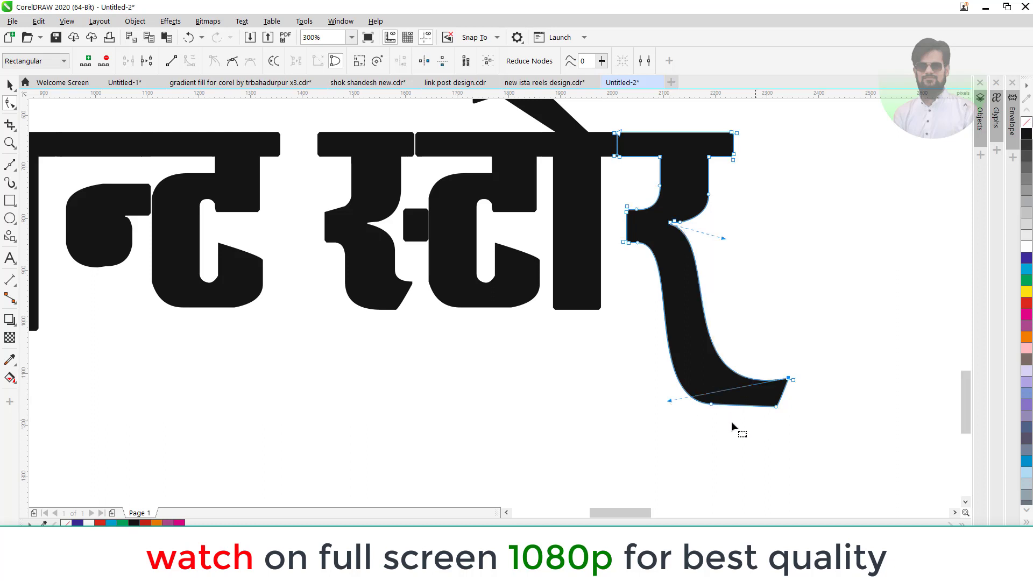
left_click(10, 85)
left_click(537, 415)
scroll(365, 312, "down", 5)
scroll(214, 289, "up", 3)
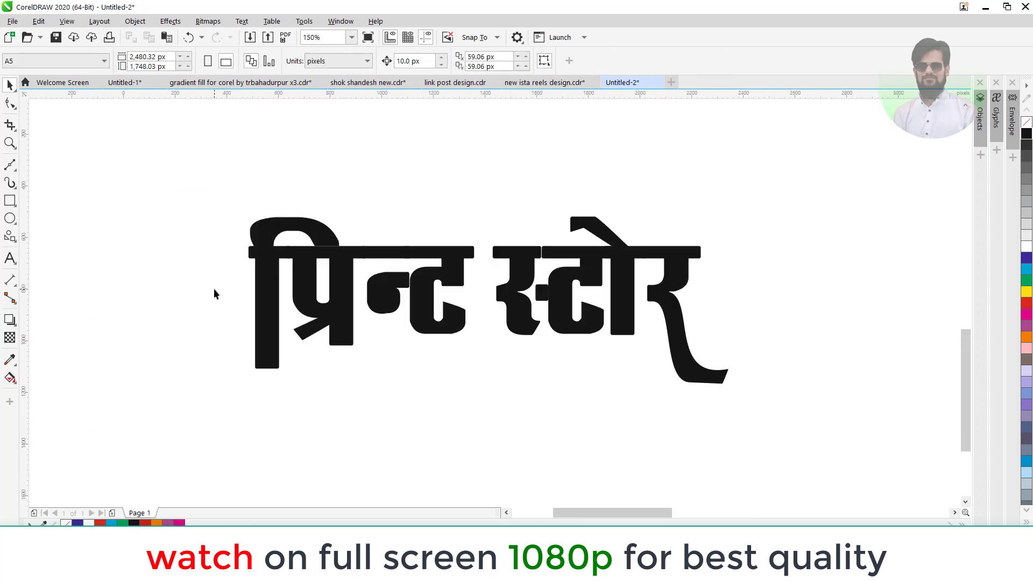
- Place a horizontal guideline at the base of the first letter's lengthened stem, at a Y position of about -1,107 px
left_click(708, 381)
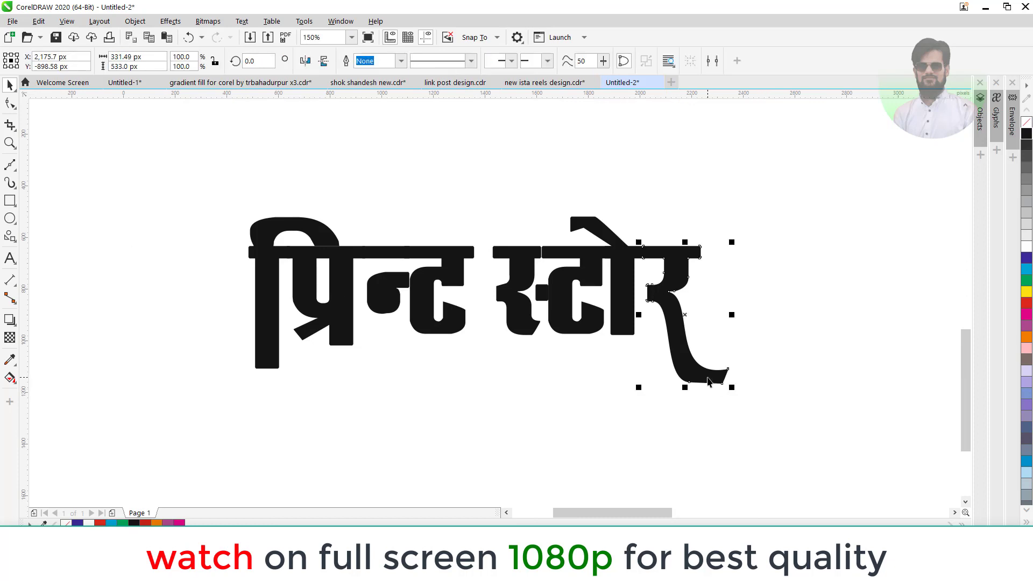
left_click(371, 181)
left_click_drag(384, 96, 385, 375)
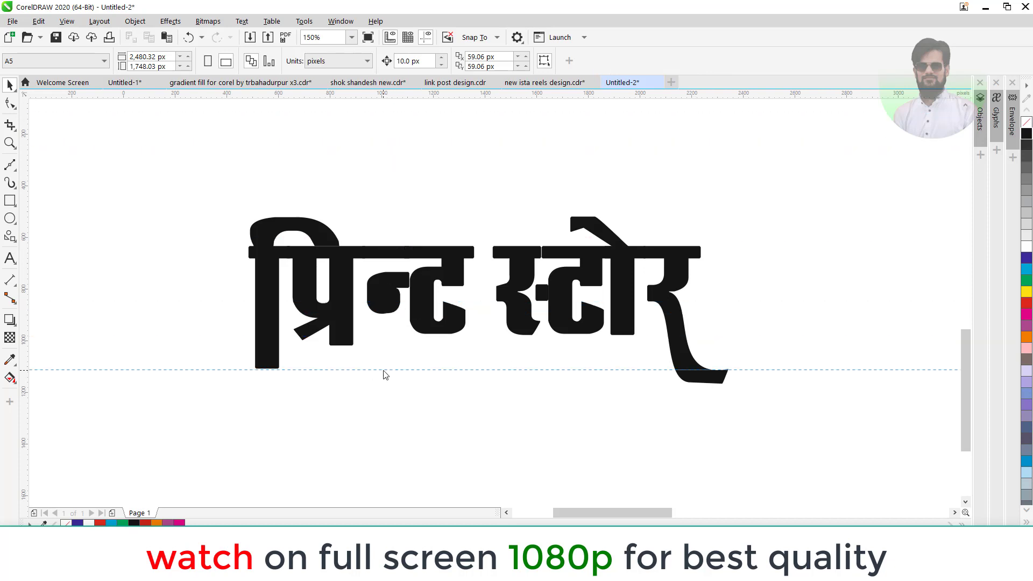
left_click(388, 369)
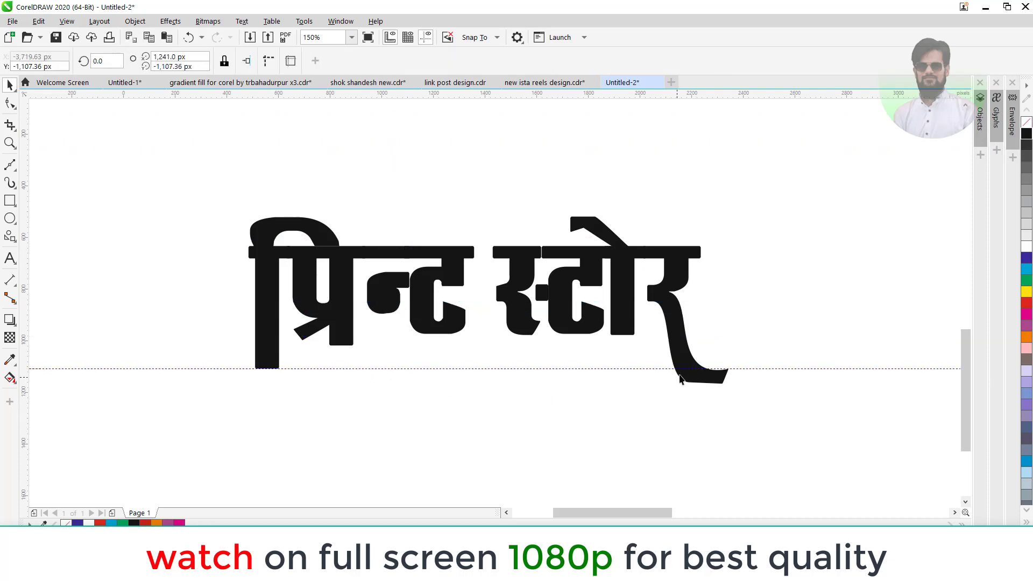
- Raise the tail nodes of the final र so that its base sits on the horizontal guideline
left_click(680, 378)
left_click(686, 379)
left_click(10, 102)
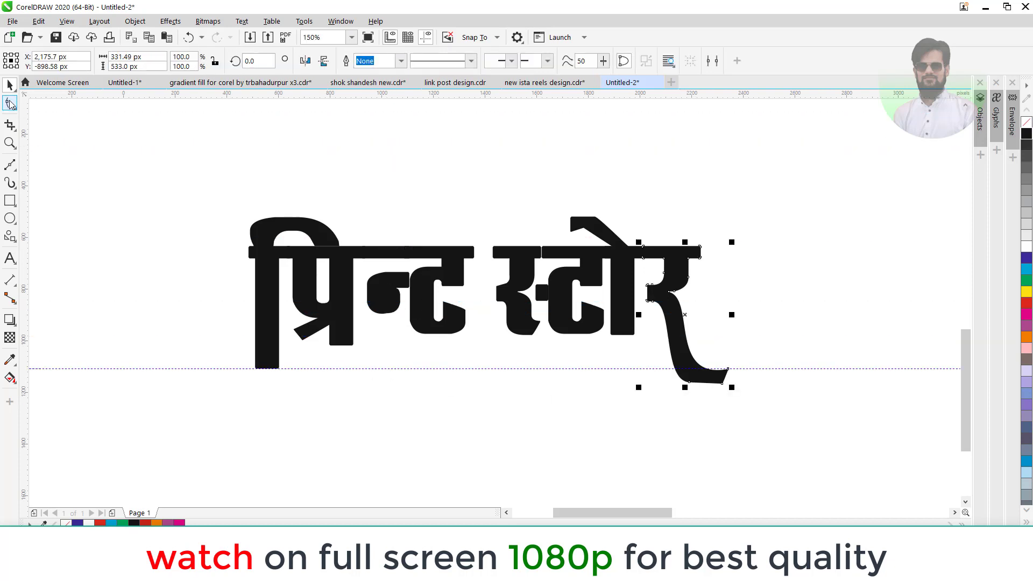
left_click_drag(750, 339, 664, 437)
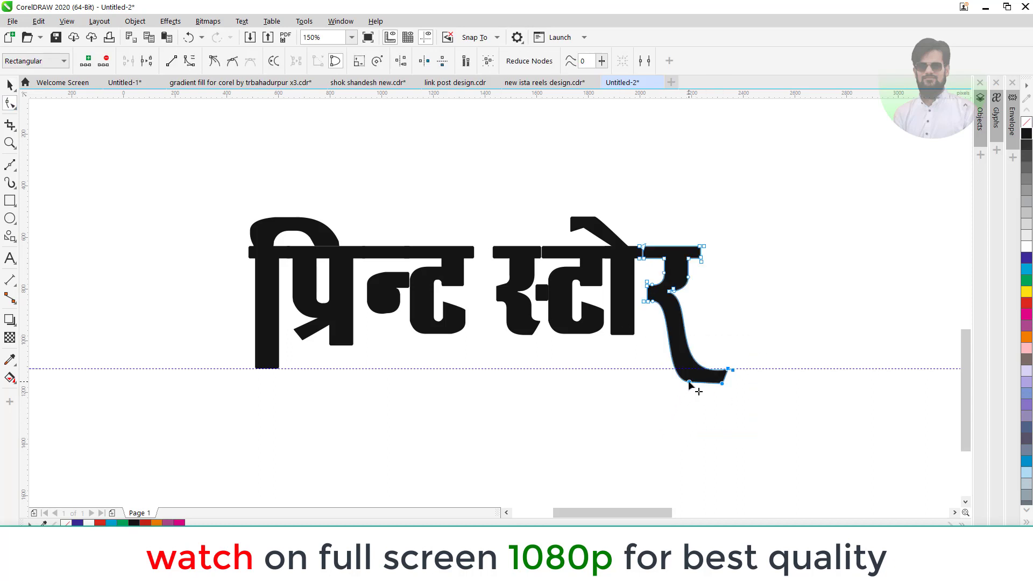
key("space")
left_click(240, 244)
scroll(240, 244, "down", 2)
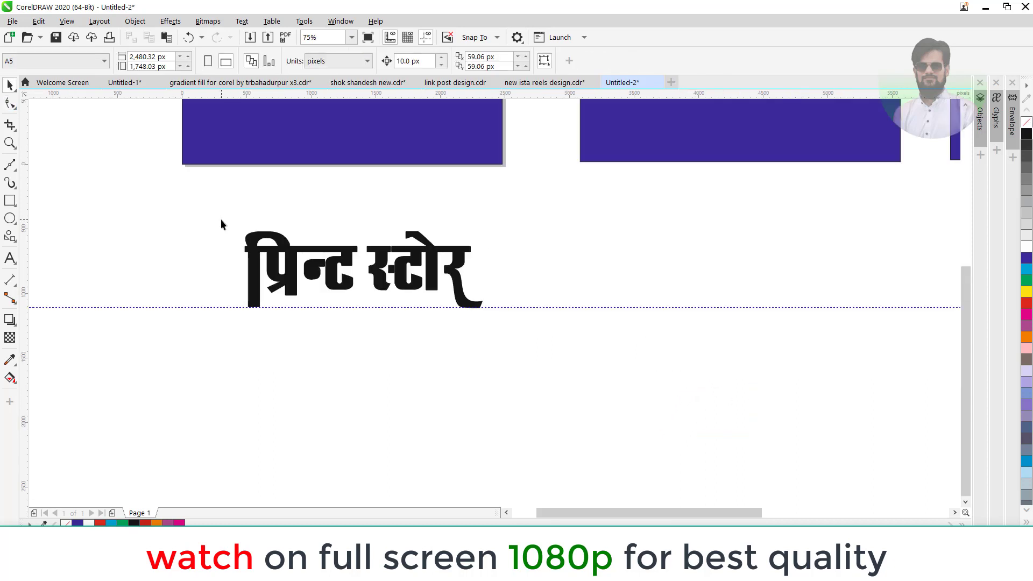
- Duplicate the whole reshaped प्रिन्ट स्टोर title and place the copy directly below the original
left_click_drag(221, 220, 443, 303)
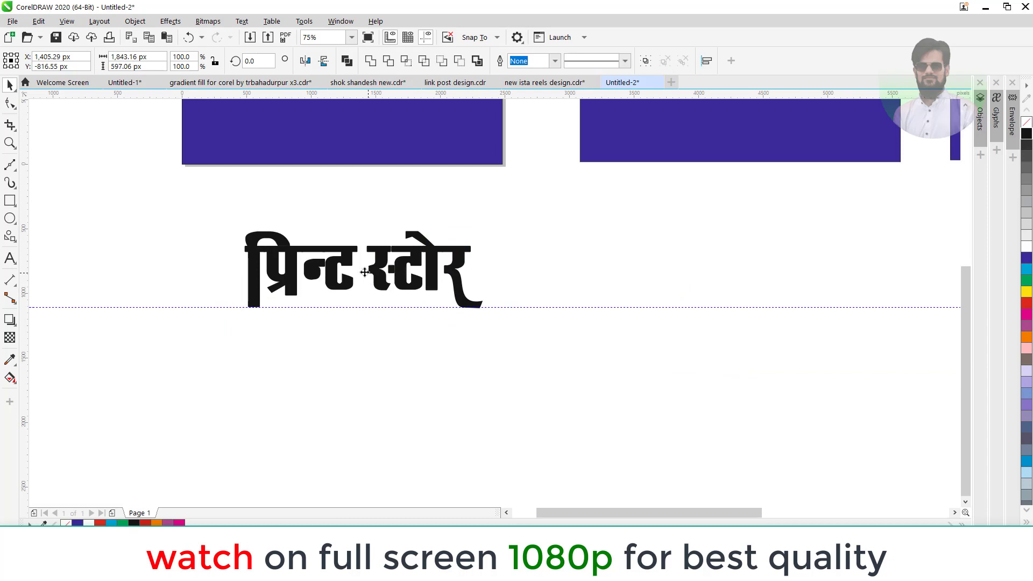
left_click_drag(396, 273, 396, 383)
scroll(298, 469, "up", 3)
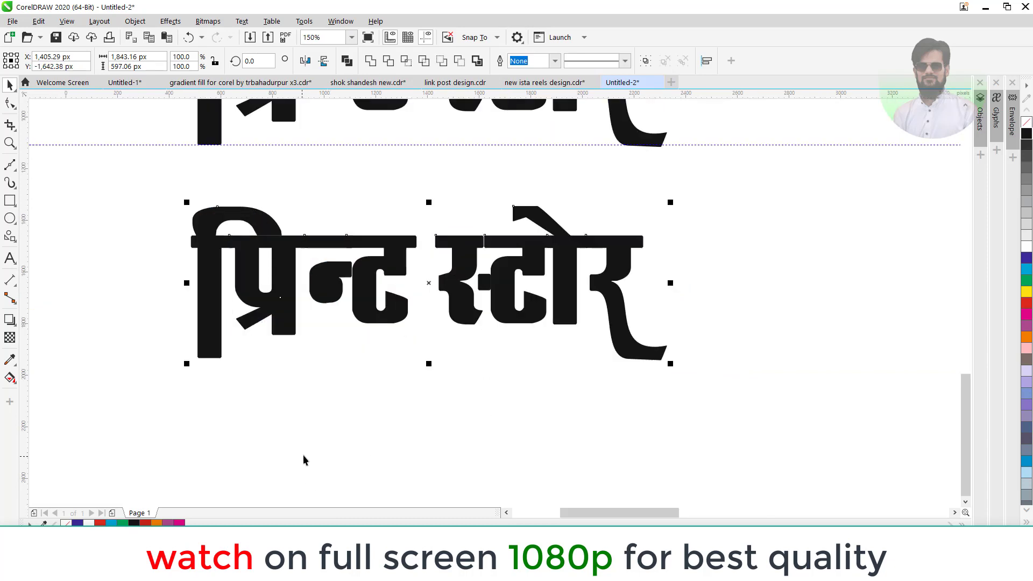
- Extend the diagonal stroke of प्र in the lower title down past the first stem by moving its outer end nodes
left_click(312, 371)
left_click(244, 333)
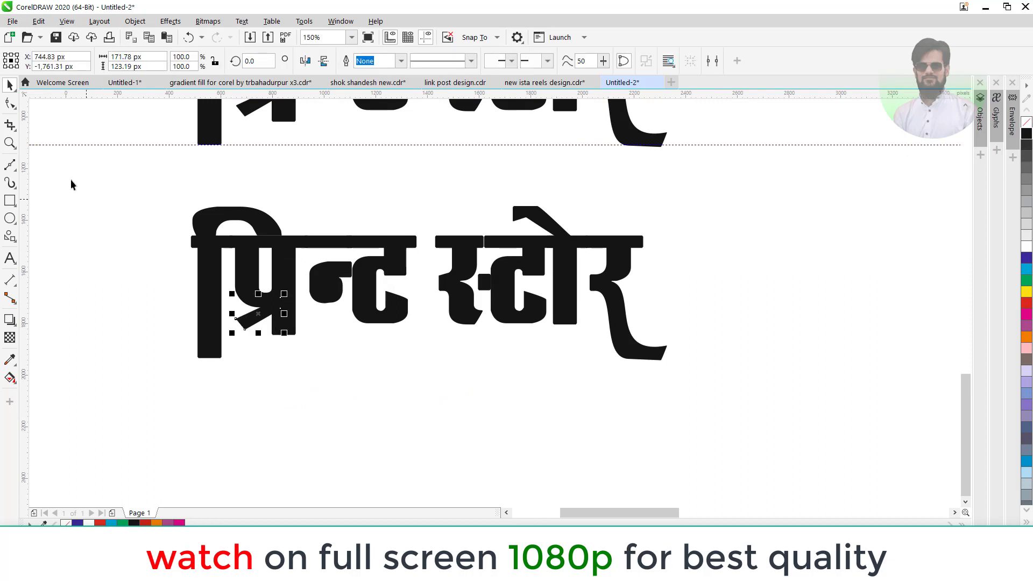
left_click(10, 103)
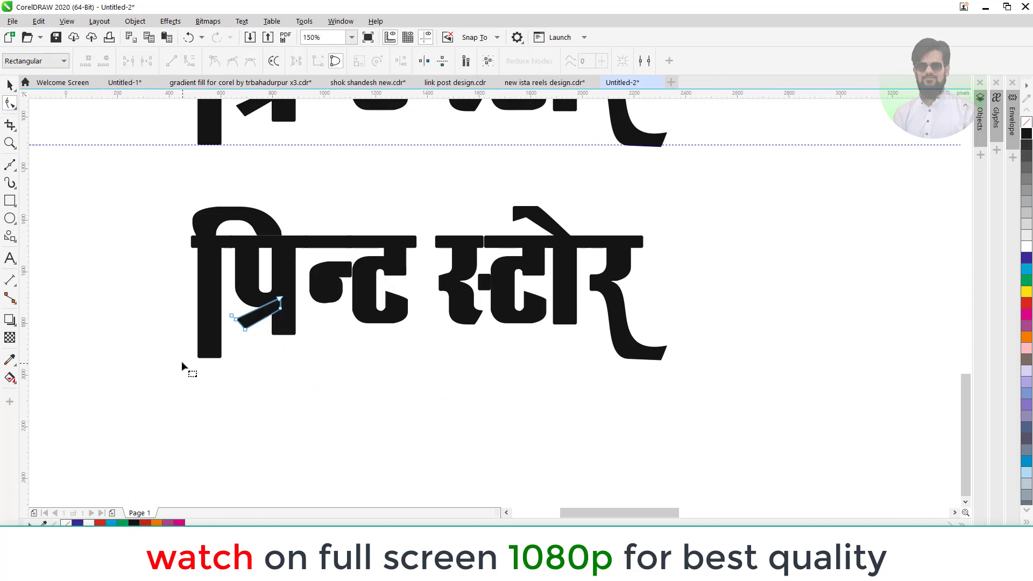
scroll(208, 348, "up", 3)
left_click_drag(250, 278, 317, 356)
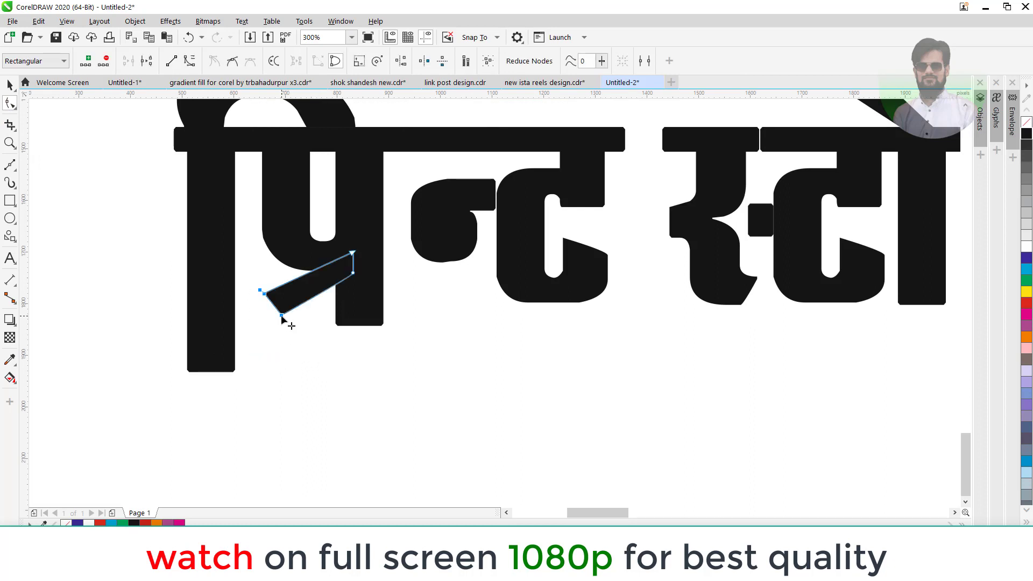
left_click_drag(281, 314, 154, 382)
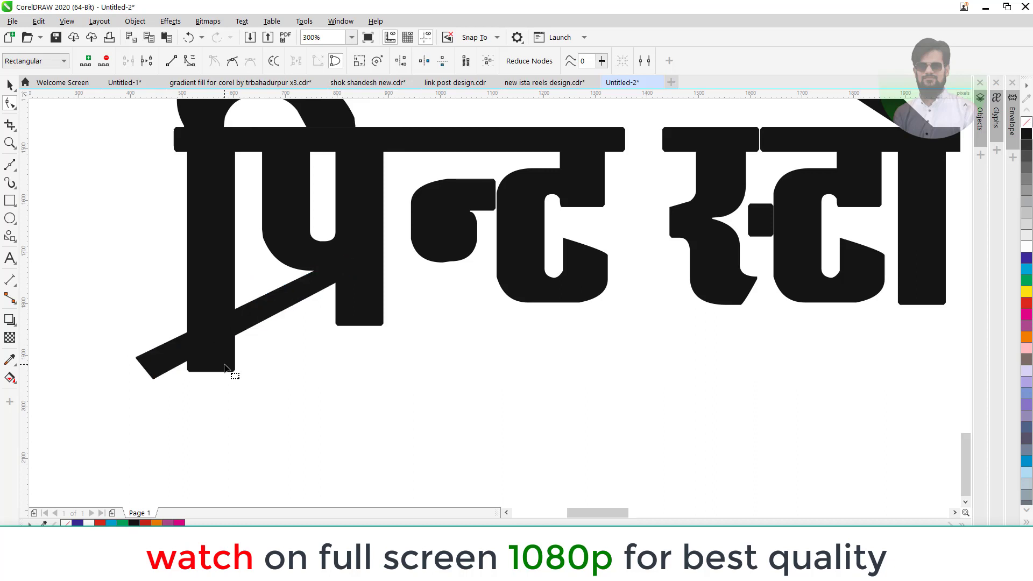
- Shorten the first letter's stem in the lower title and slant its base parallel to the extended diagonal stroke
left_click(231, 371)
left_click_drag(234, 371, 235, 294)
left_click(195, 308)
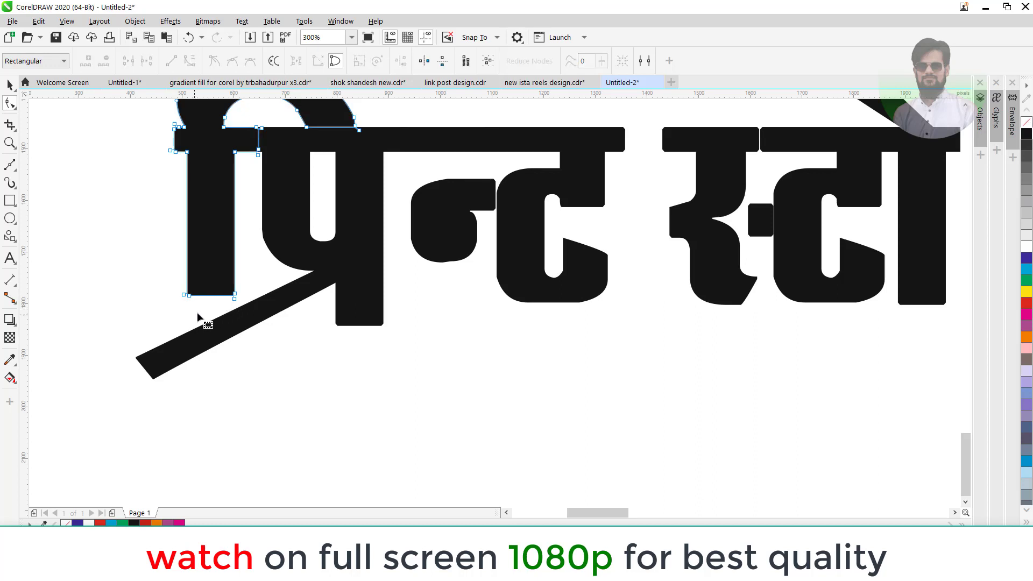
mouse_move(204, 307)
left_mouse_down()
mouse_move(187, 302)
mouse_move(193, 321)
left_mouse_up()
key("Escape")
scroll(296, 336, "down", 2)
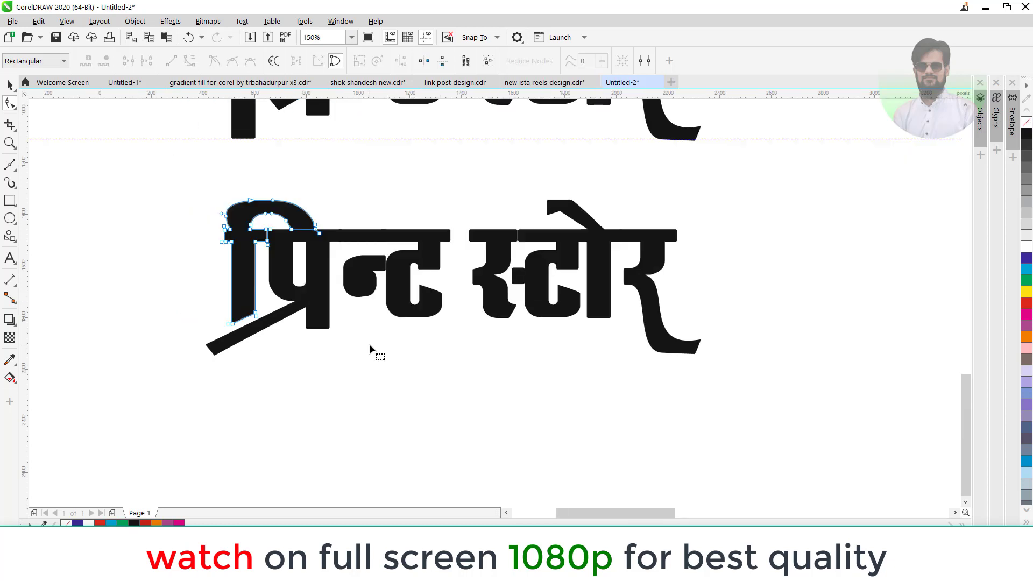
- Lengthen the vertical stem of टो in the lower title down to the level of the final र's tail
left_click(592, 321)
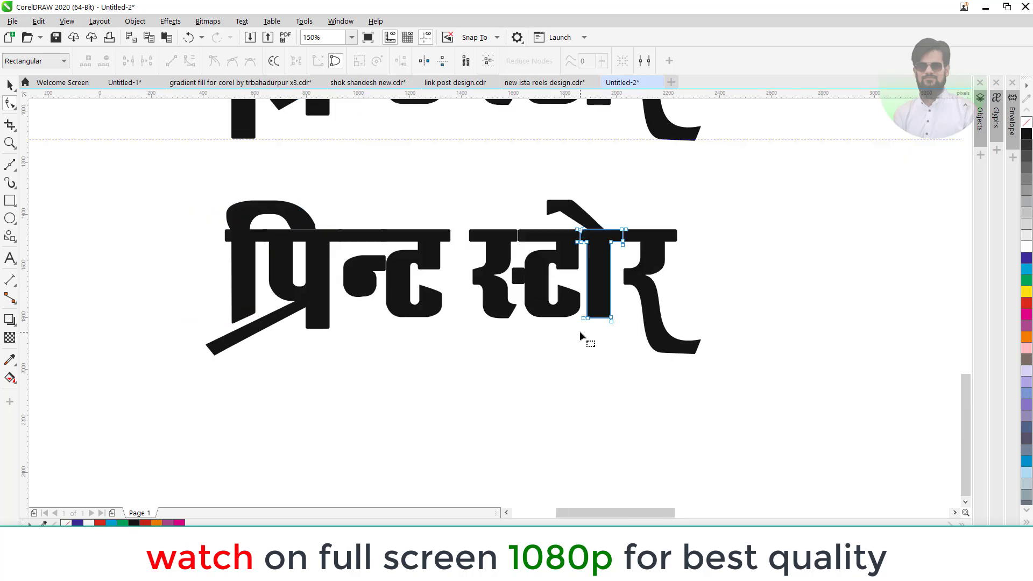
left_click_drag(577, 332, 614, 355)
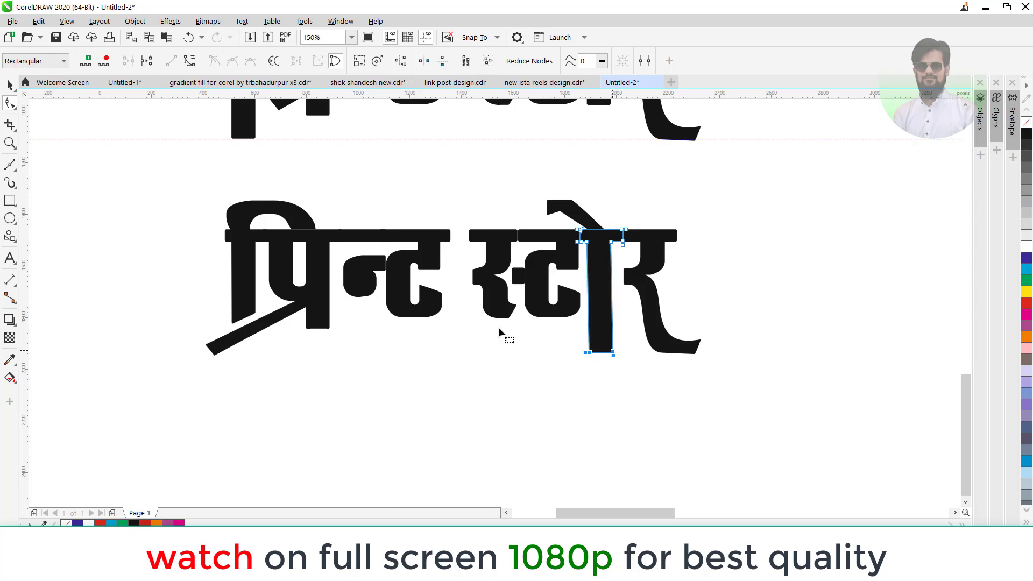
left_click(10, 84)
left_click(376, 361)
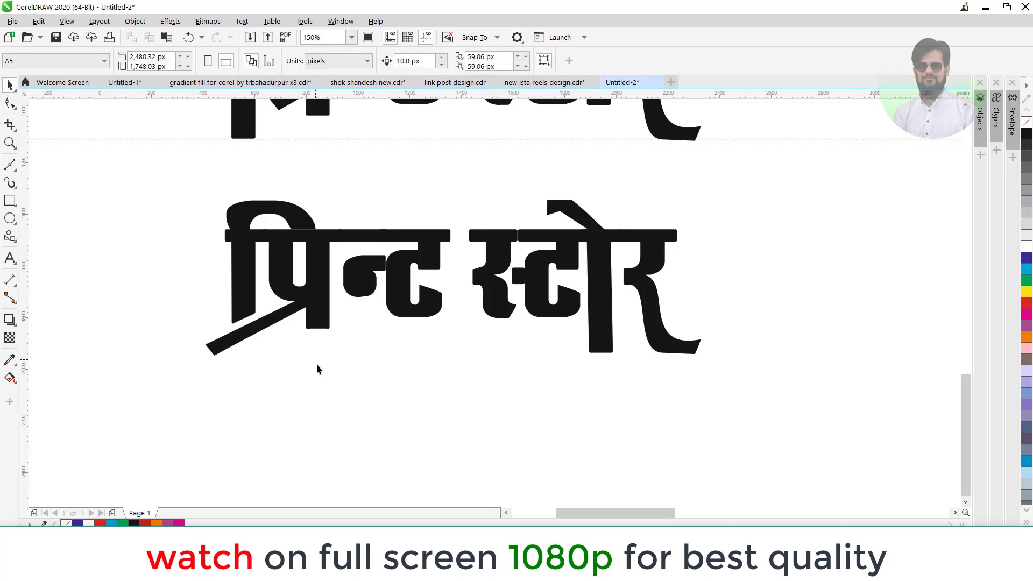
- Draw a wavy Artistic Media swash below the lower title with the first preset stroke, from under प्र to the lengthened stem
left_click(10, 184)
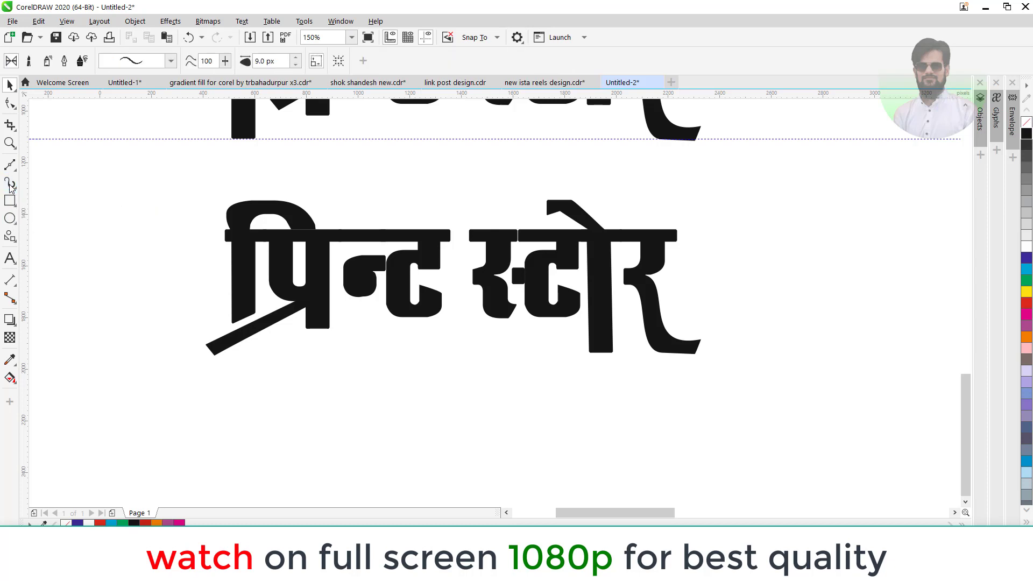
left_click(171, 62)
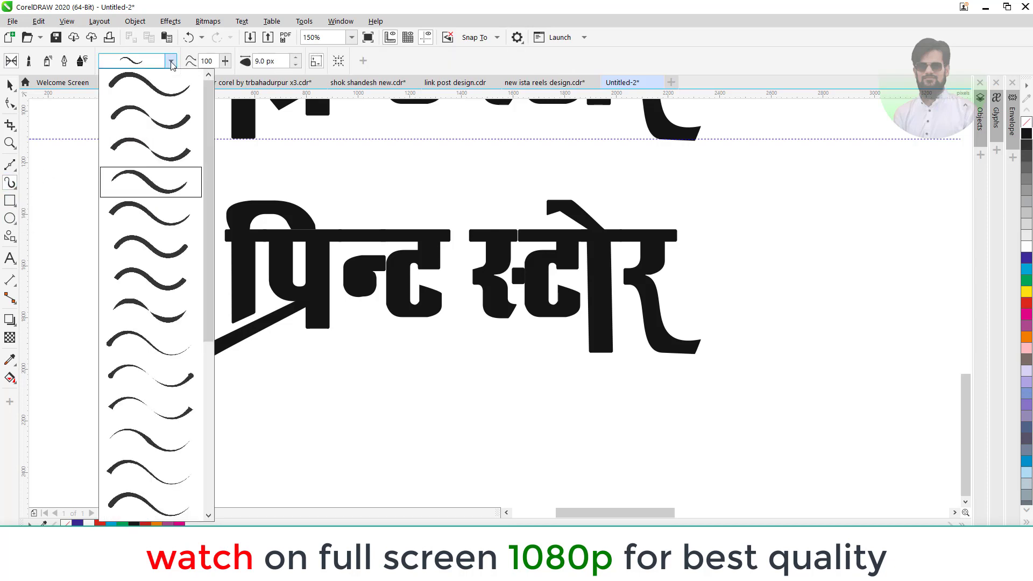
mouse_move(156, 92)
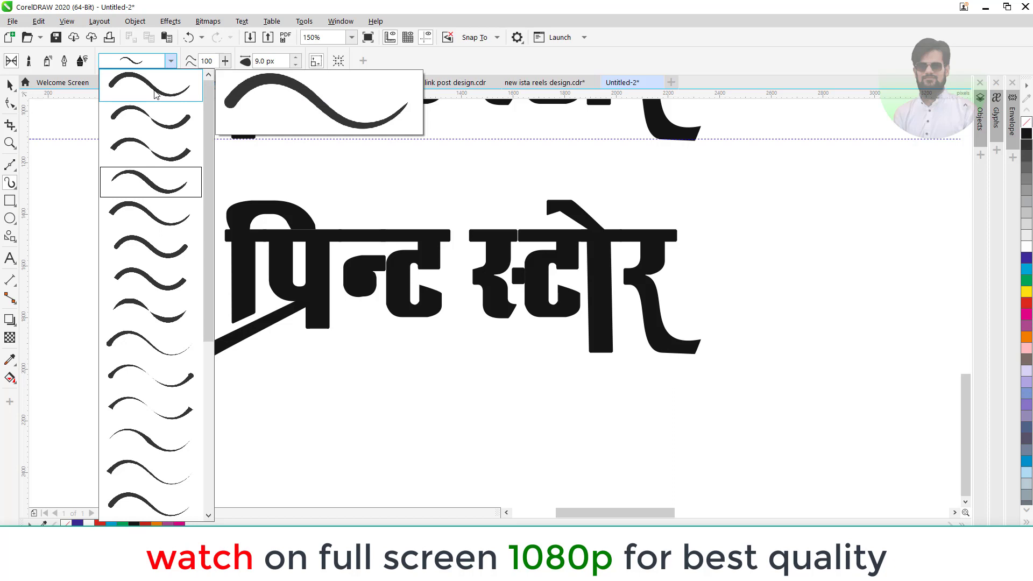
left_click(156, 92)
mouse_move(326, 378)
left_mouse_down()
mouse_move(340, 351)
mouse_move(371, 339)
mouse_move(534, 356)
mouse_move(574, 338)
left_mouse_up()
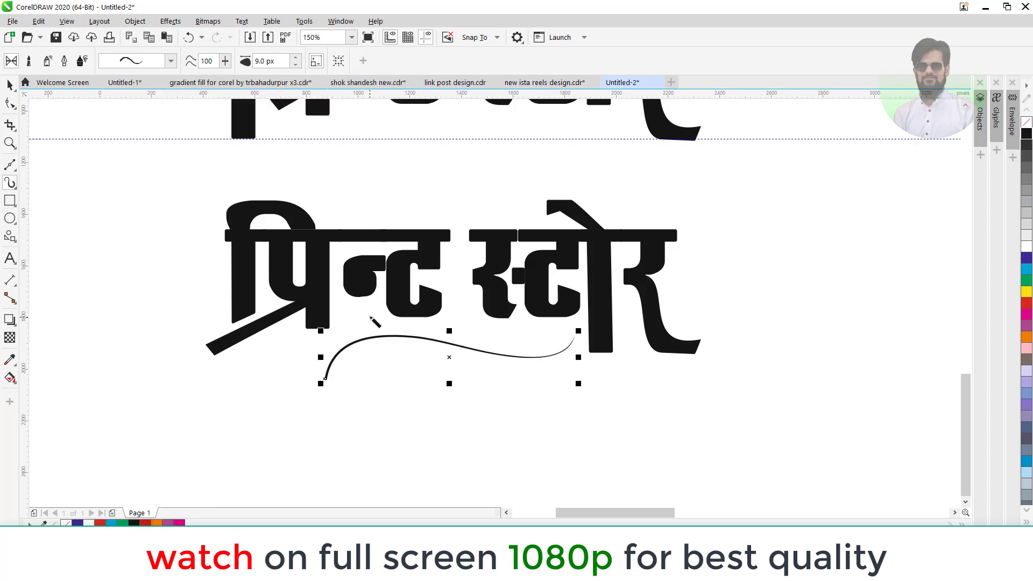
- Set the swash's stroke width to 73 px
left_click(296, 59)
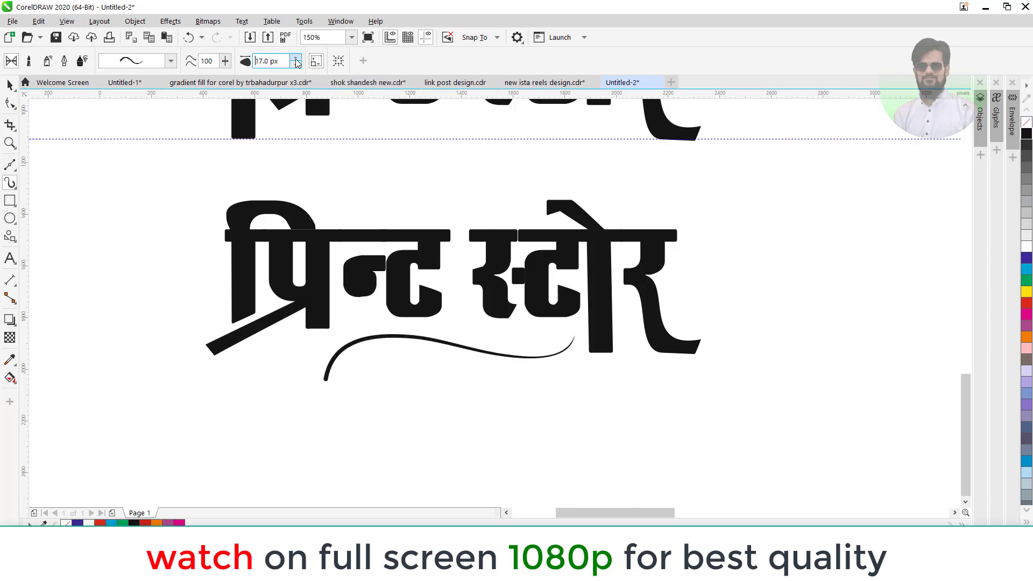
left_click(296, 58)
left_click(296, 59)
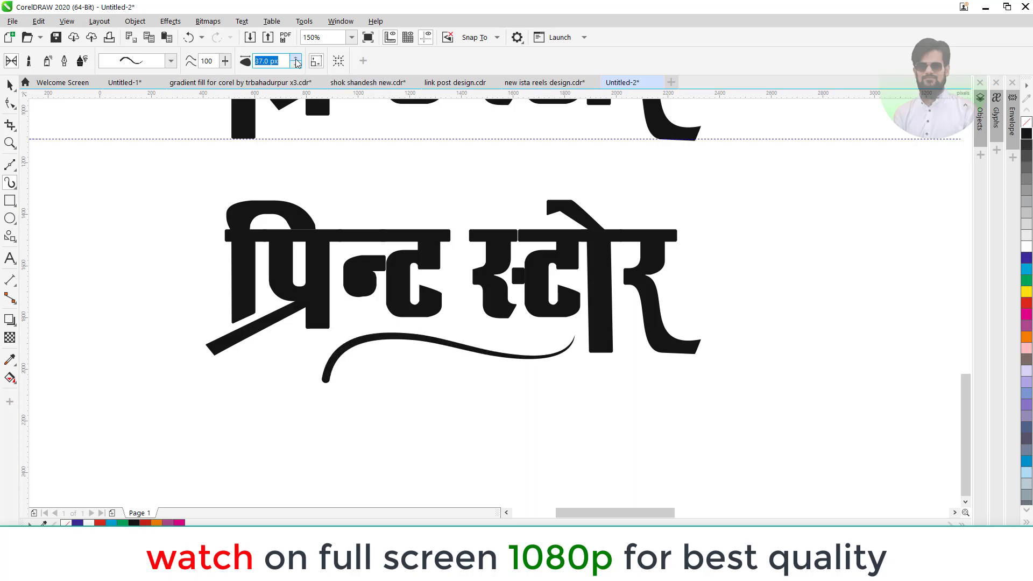
left_click(296, 59)
left_click(296, 59)
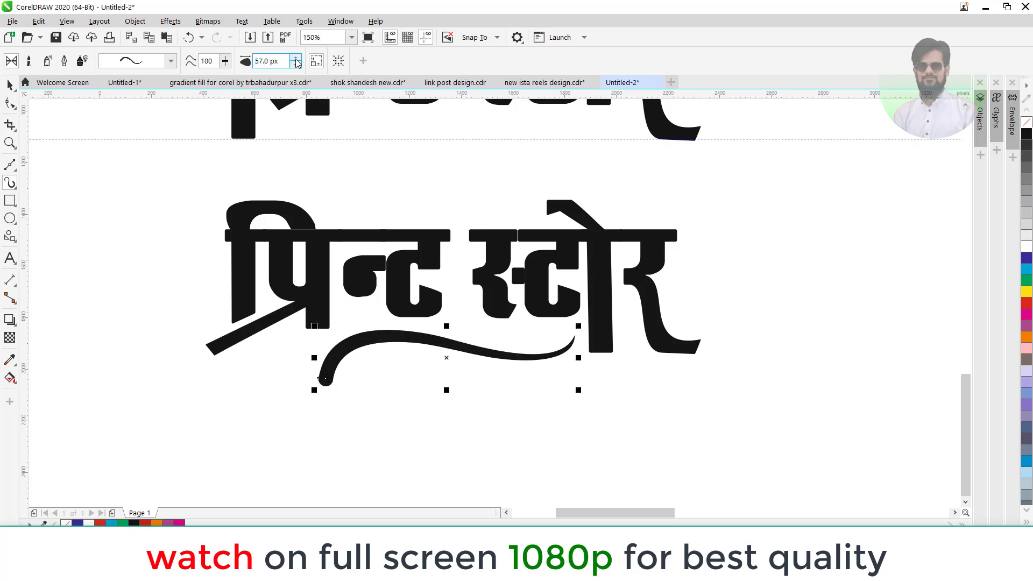
left_click(295, 59)
left_click(296, 59)
left_click(296, 60)
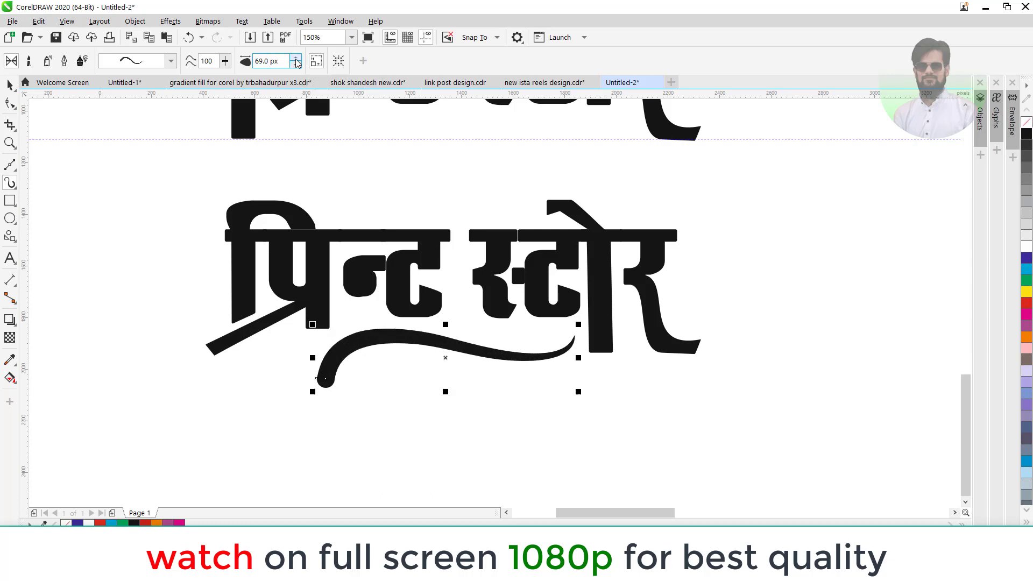
left_click(296, 59)
left_click(295, 58)
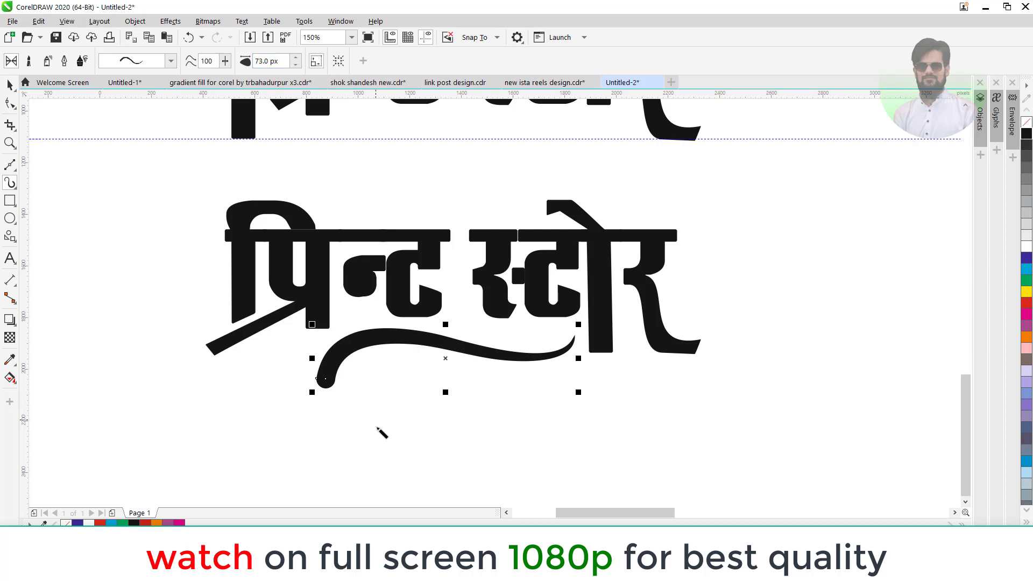
- Break the swash's Artistic Media group apart
left_click(9, 84)
right_click(379, 343)
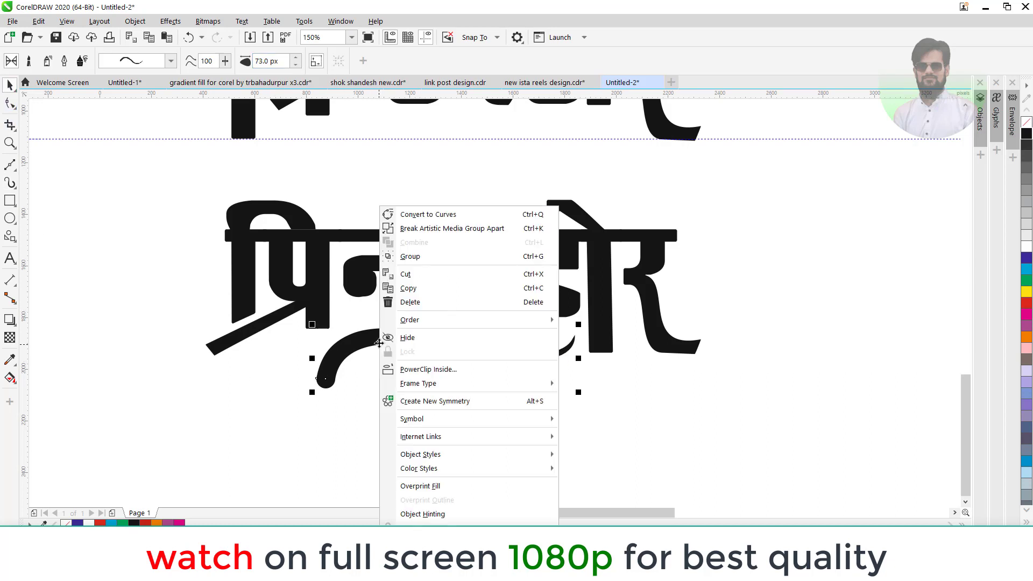
left_click(430, 228)
left_click(342, 361)
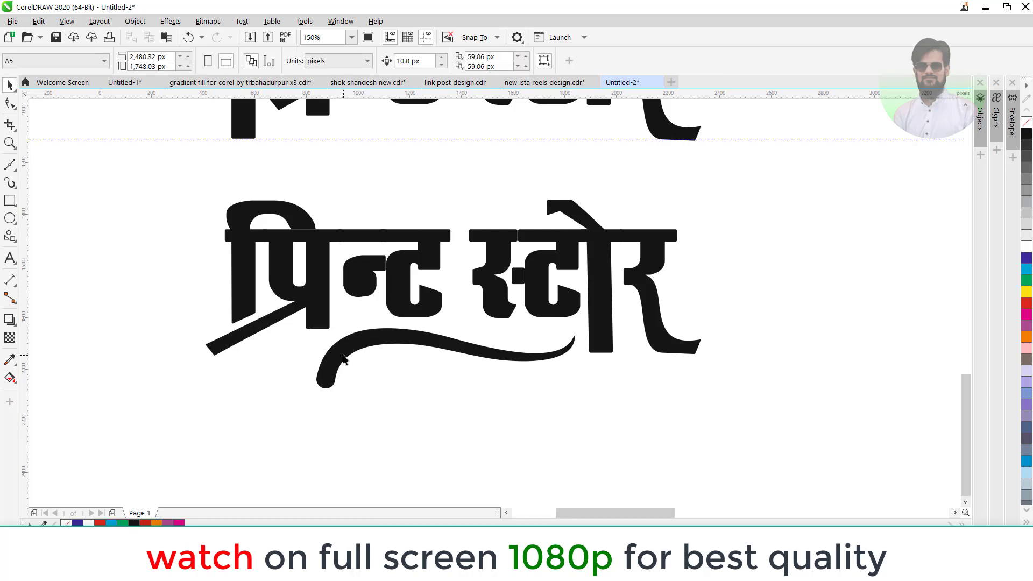
key("Escape")
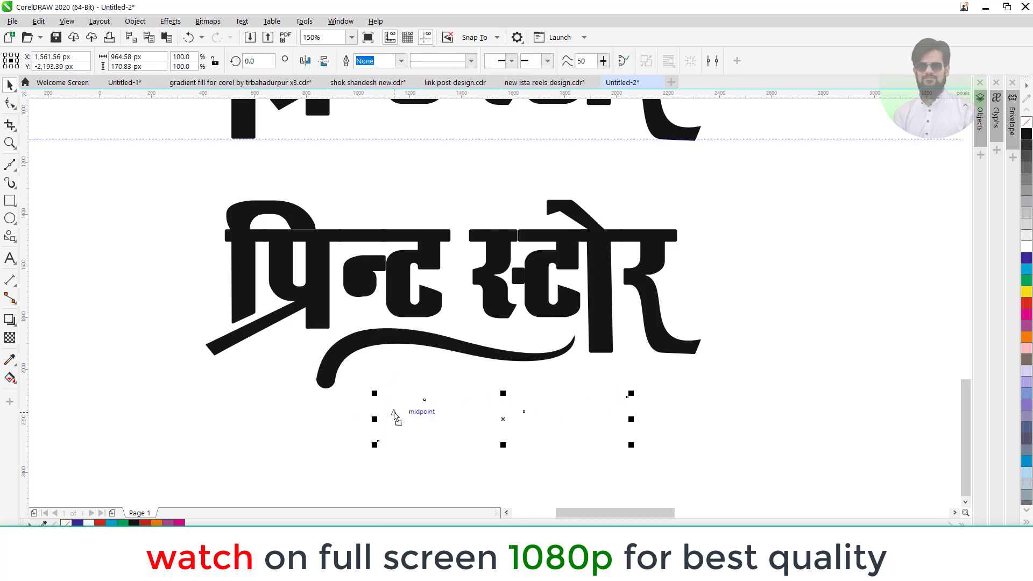
key("Escape")
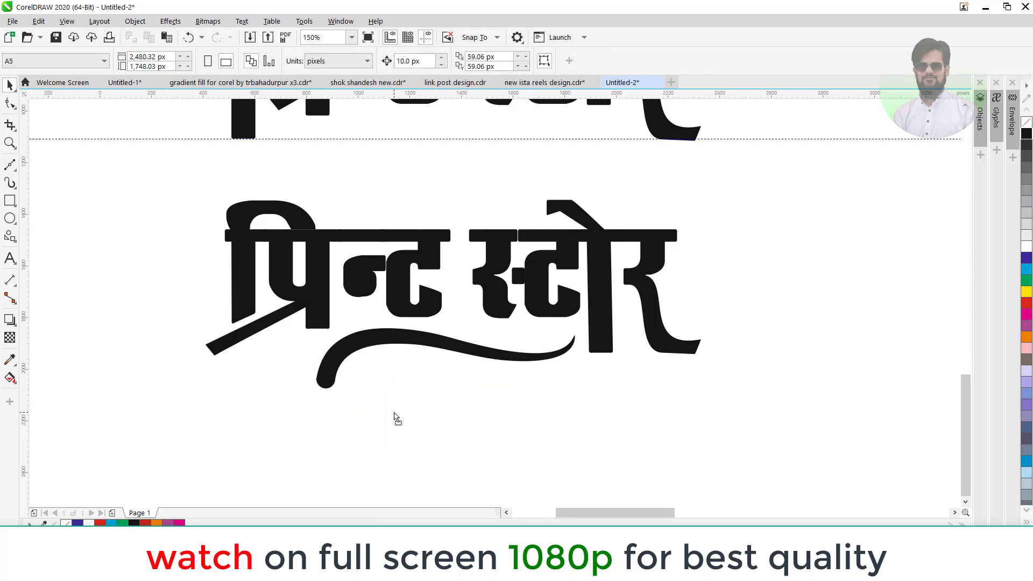
left_click(396, 418)
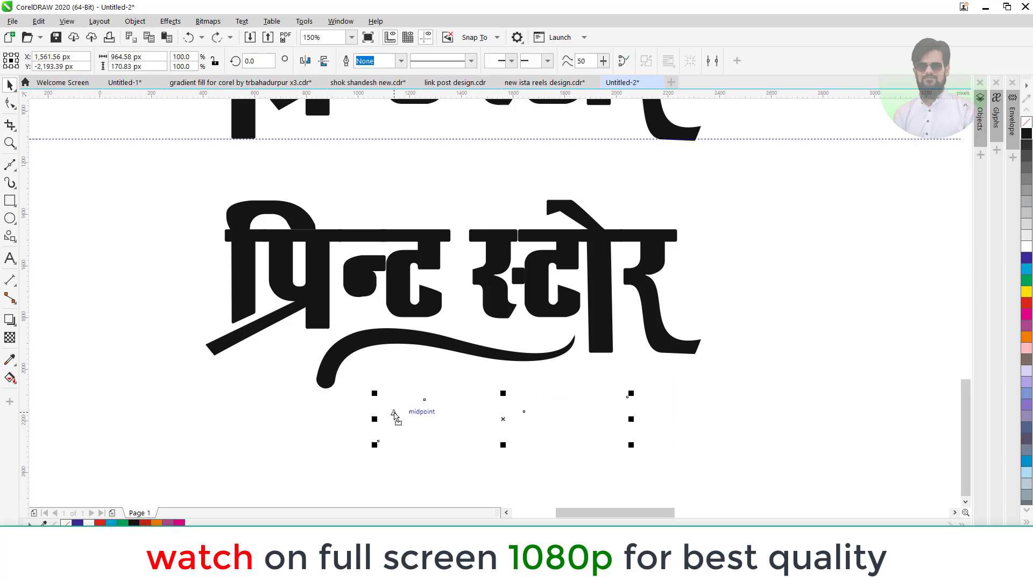
key("ctrl+z")
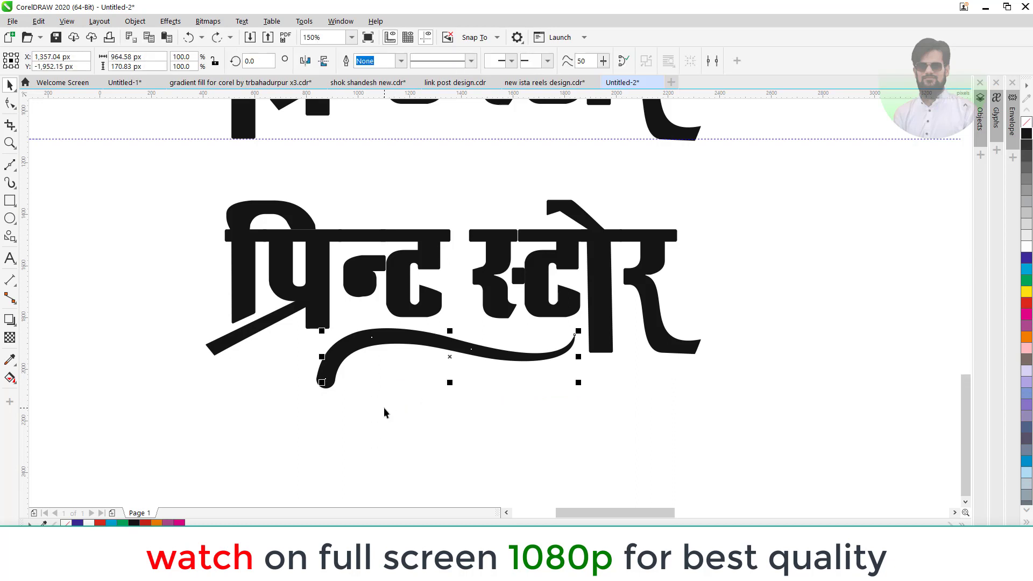
- In Wireframe view, pull the control curve out of the swash and delete it, and return to Enhanced view
left_click(67, 21)
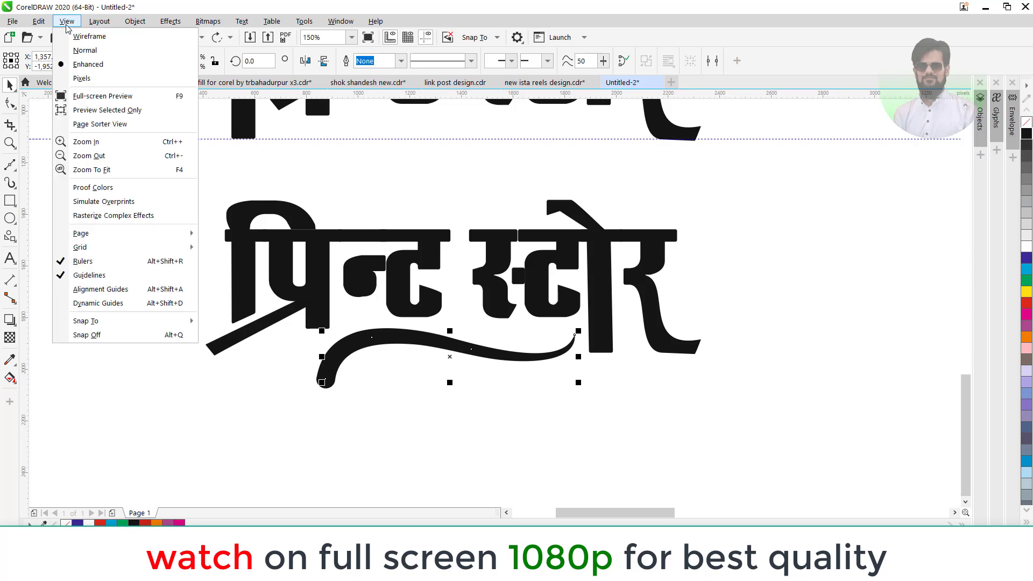
left_click(81, 37)
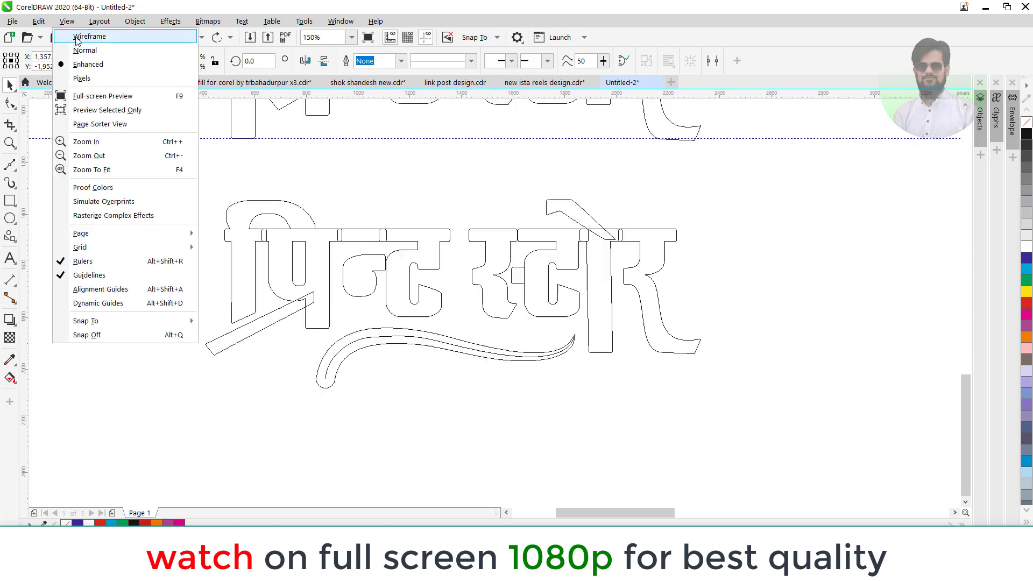
left_click(361, 353)
left_click_drag(343, 353, 368, 392)
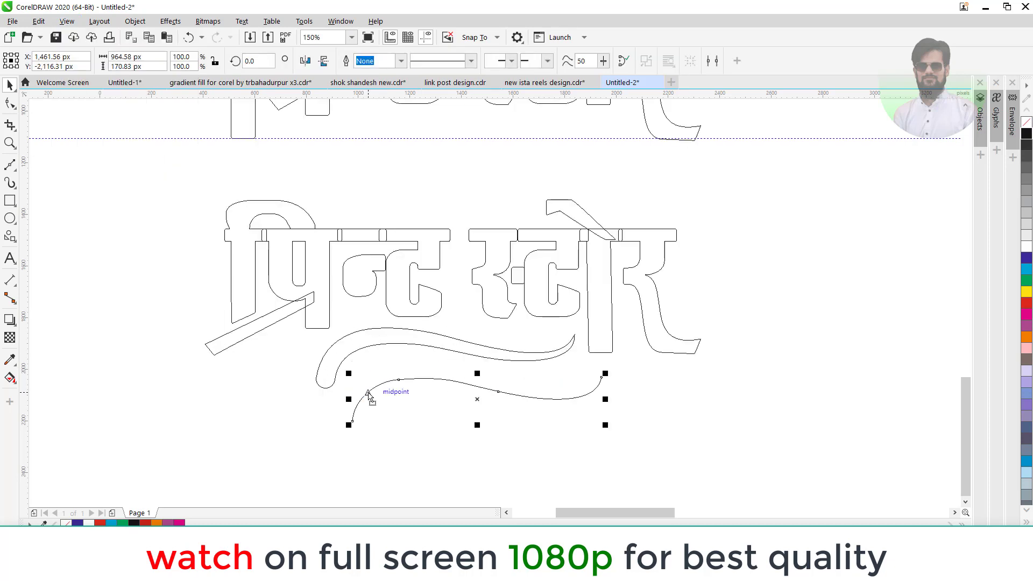
key("Delete")
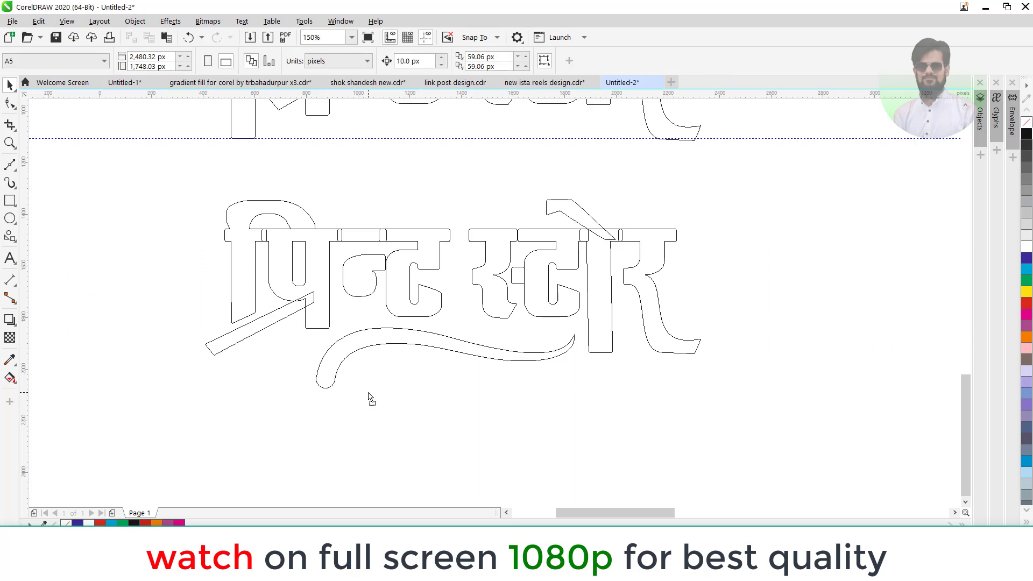
left_click(67, 21)
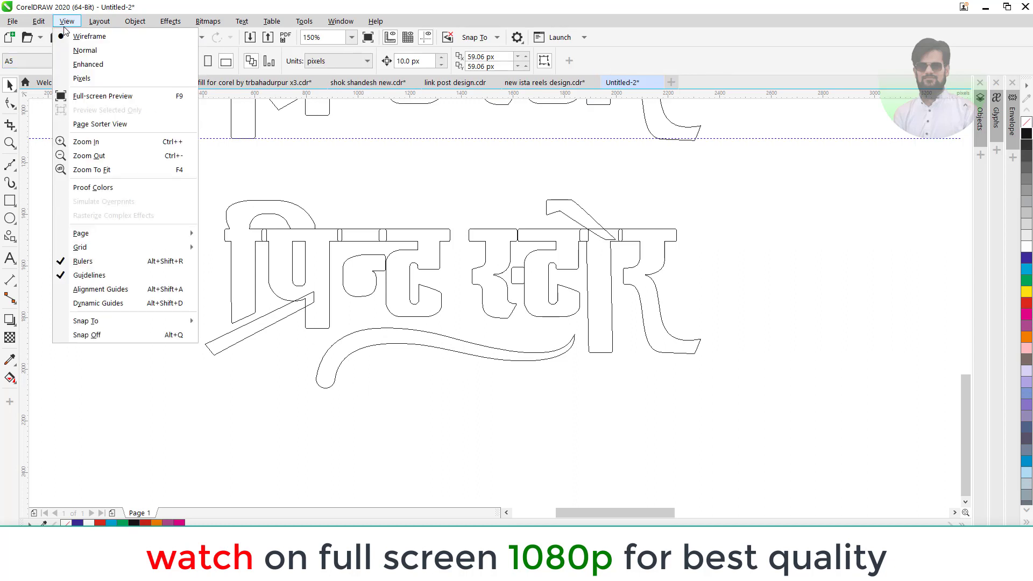
left_click(79, 66)
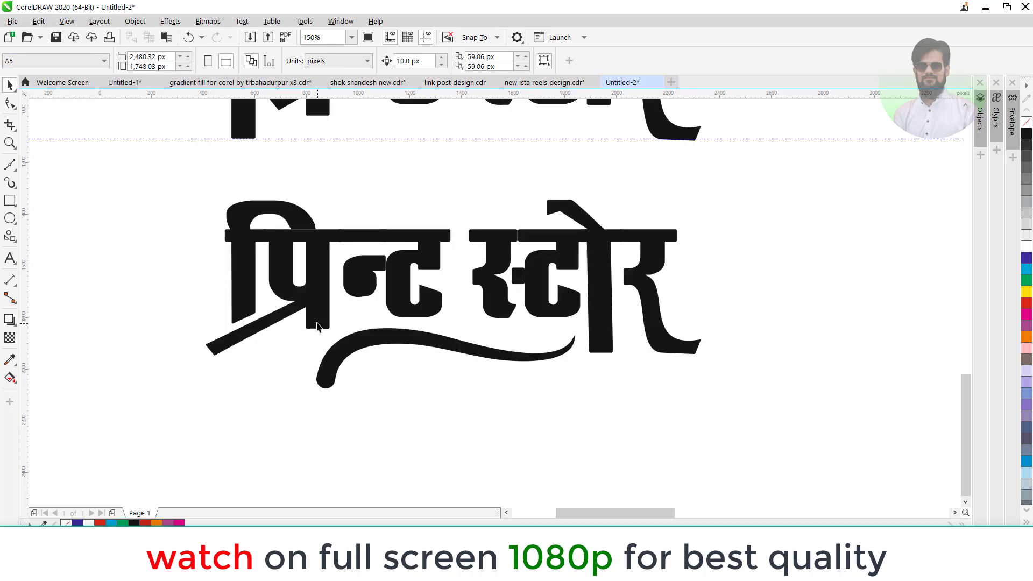
- Try to lengthen the lower end of the प stem in the swash title, and undo the change
scroll(333, 293, "down", 2)
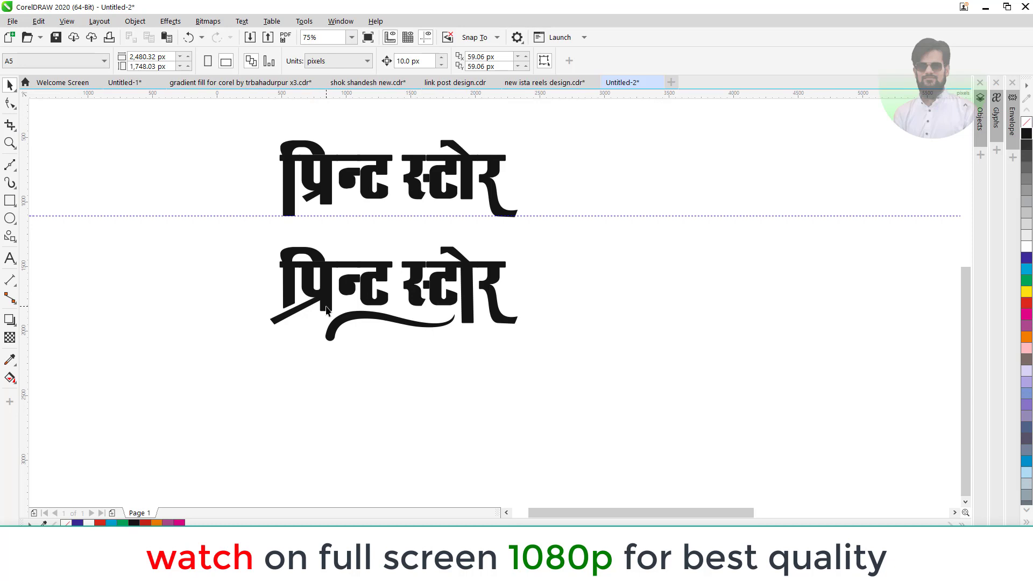
left_click(10, 102)
left_click(318, 311)
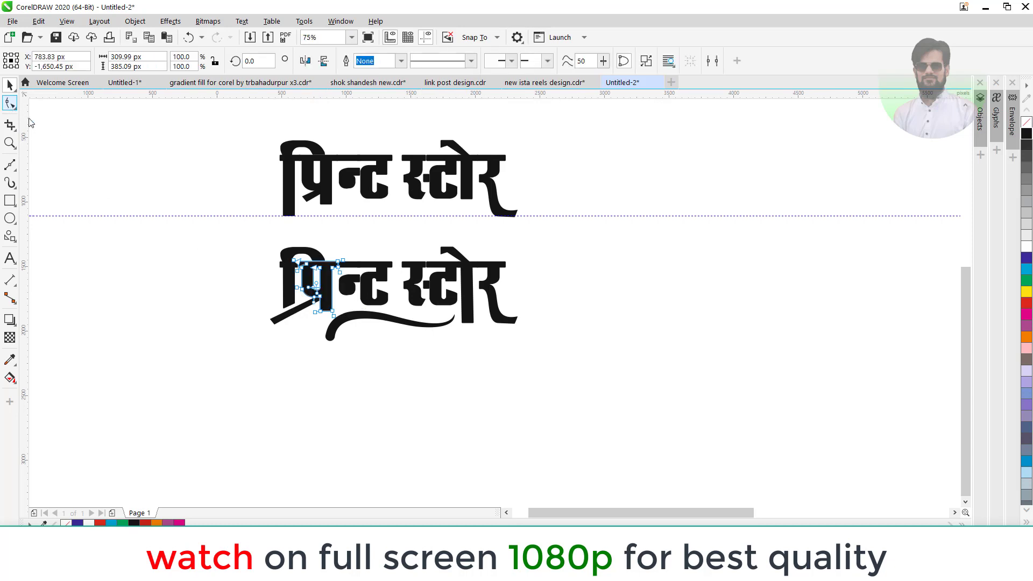
scroll(318, 319, "up", 4)
left_click_drag(315, 329, 393, 337)
scroll(365, 312, "up", 2)
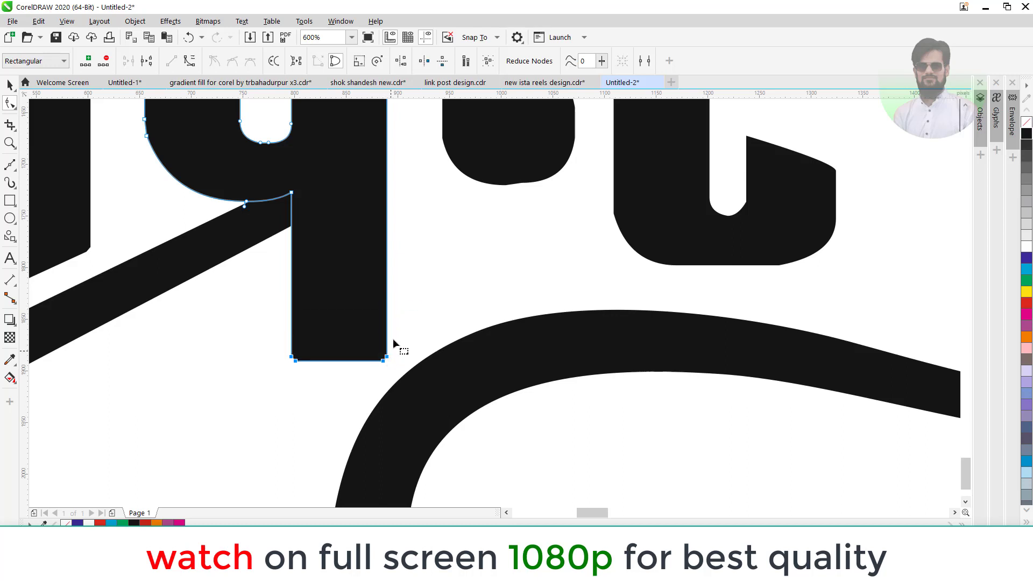
scroll(392, 338, "down", 4)
left_click(441, 397)
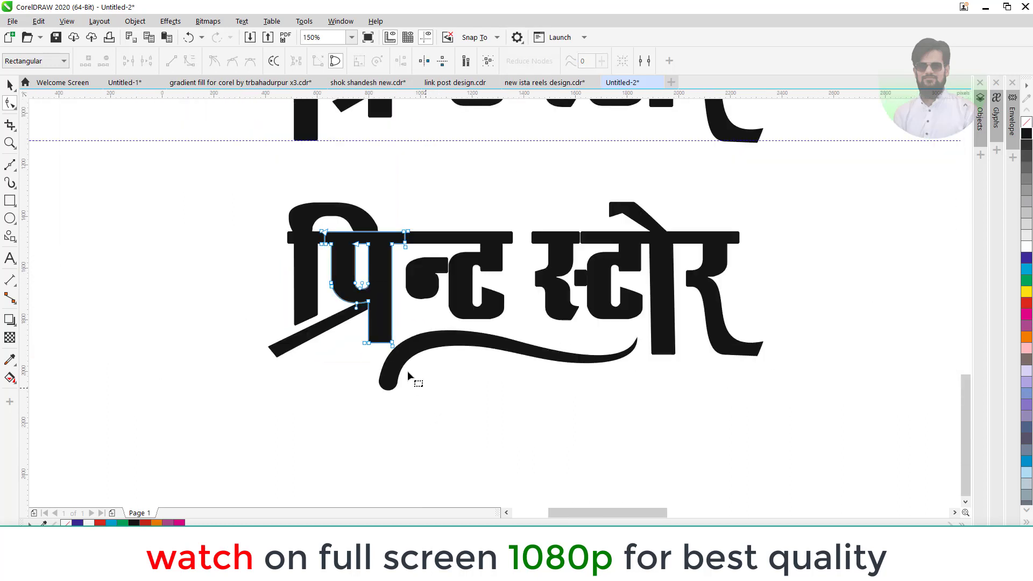
left_click(8, 84)
scroll(230, 300, "down", 4)
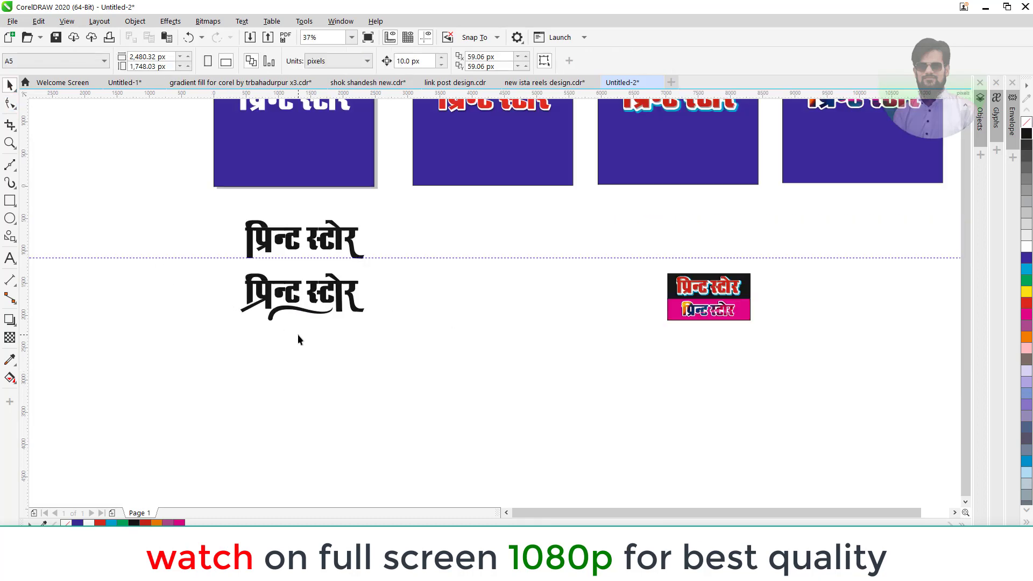
scroll(274, 302, "up", 6)
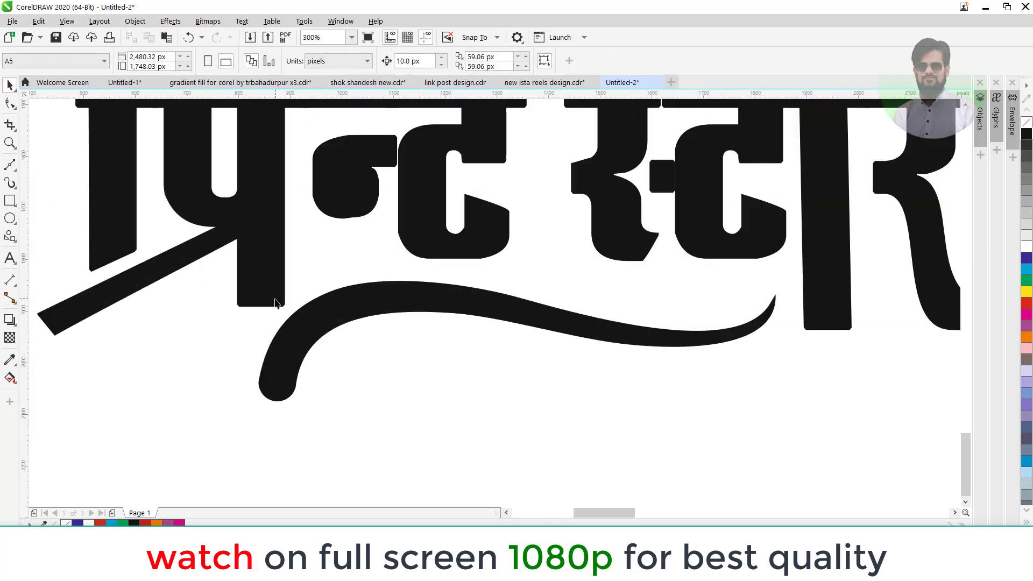
key("ctrl+z")
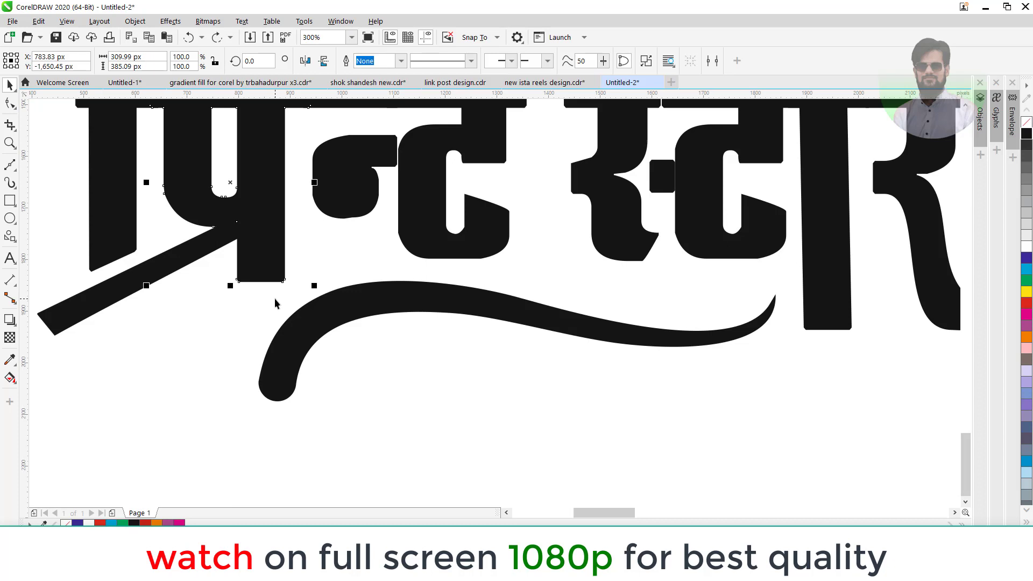
- Delete the upper title variation, keeping only the one with the swash
scroll(231, 328, "down", 4)
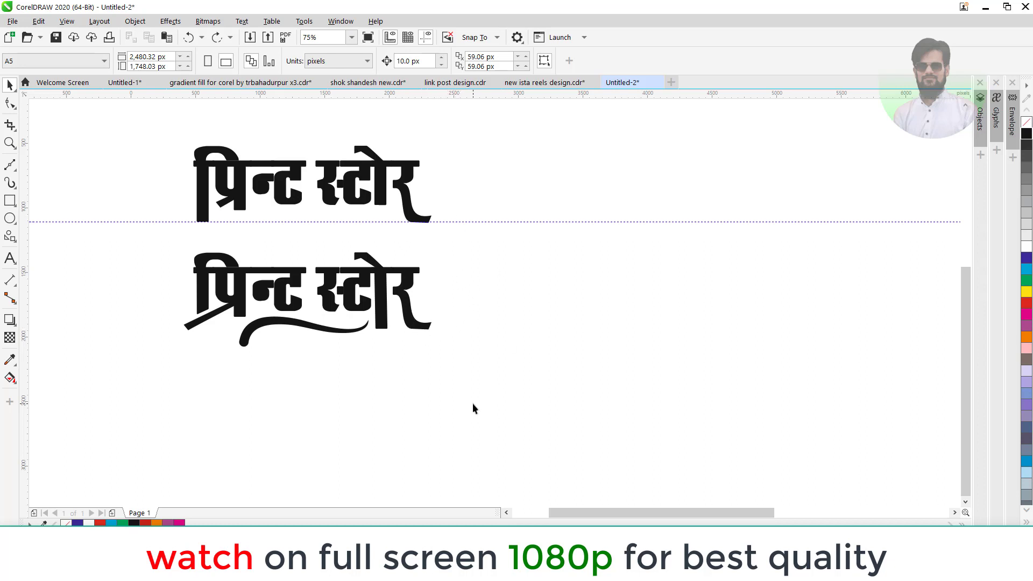
scroll(208, 259, "up", 2)
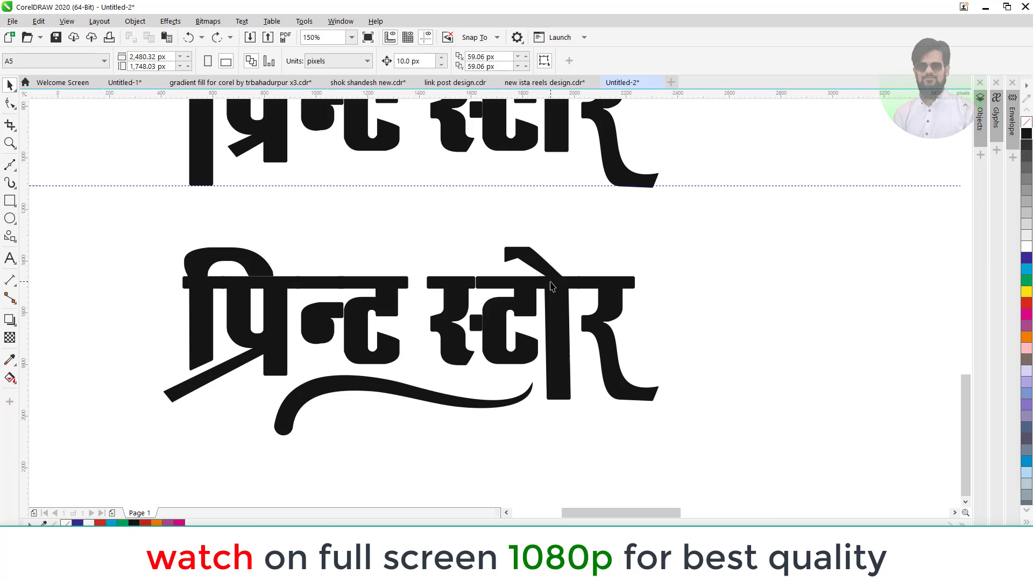
scroll(461, 307, "down", 2)
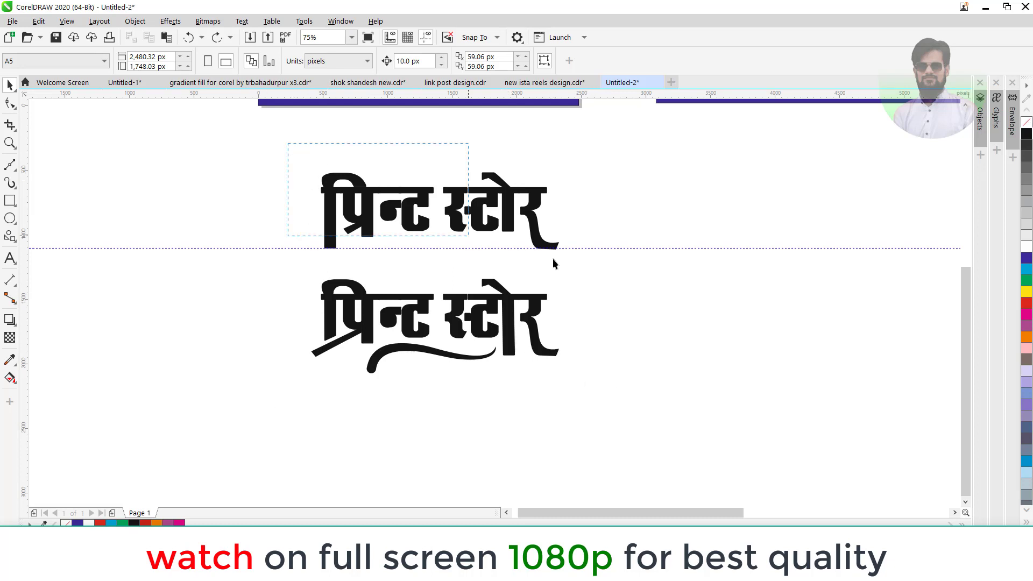
key("Tab")
key("Delete")
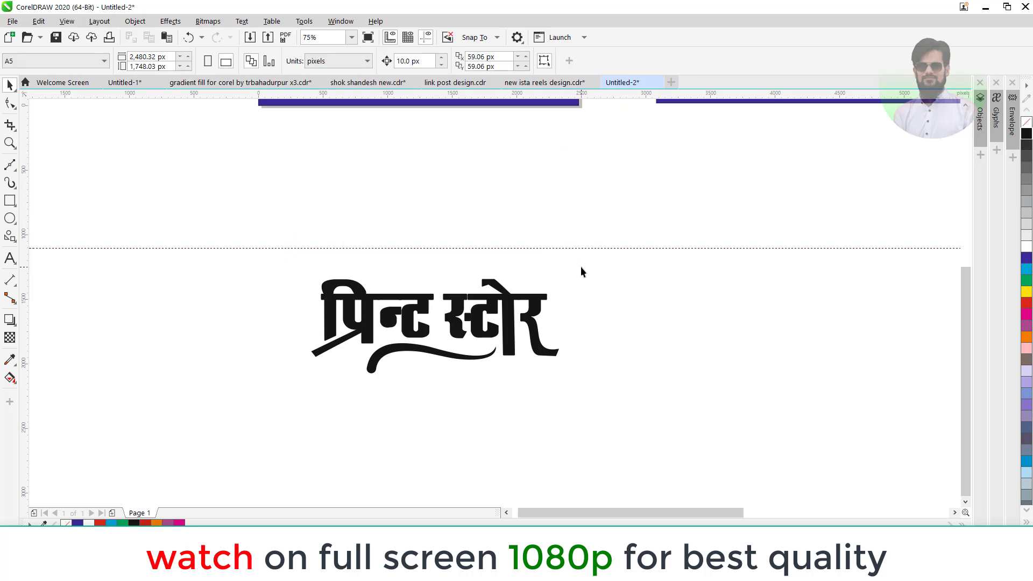
- Select all parts of the swash title and place a duplicate of them to its right
left_click_drag(267, 226, 618, 413)
left_click_drag(433, 327, 773, 319)
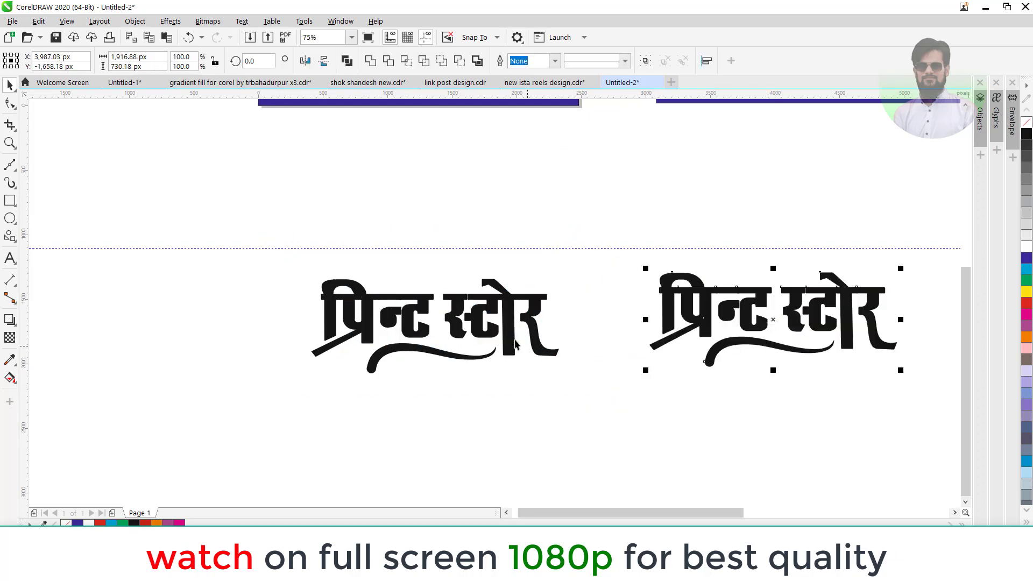
- Compare the black swash title and its duplicate with the coloured title samples on the blue rectangles and the small banner
scroll(376, 323, "down", 1)
scroll(375, 323, "down", 1)
scroll(376, 323, "up", 1)
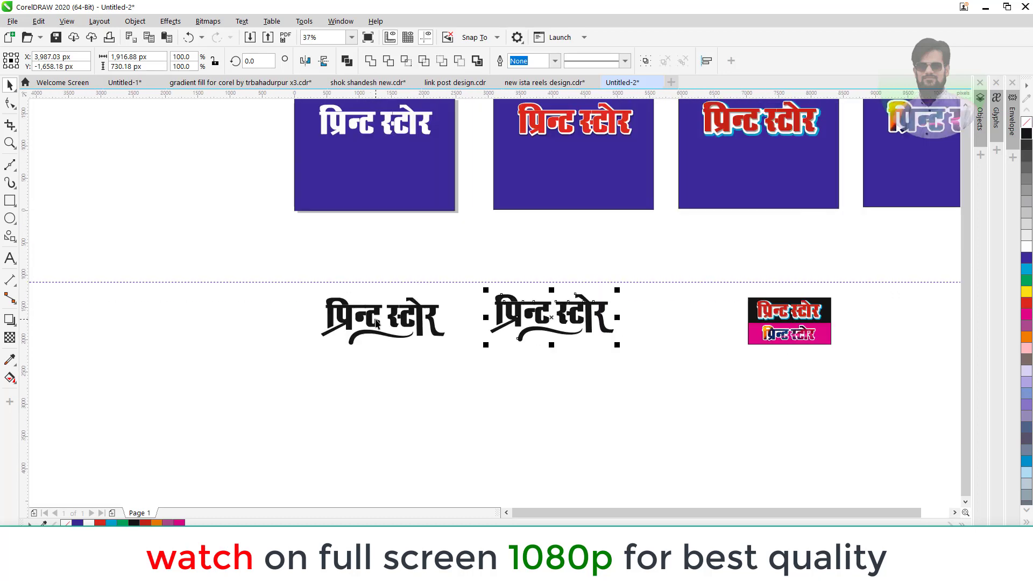
left_click(536, 187)
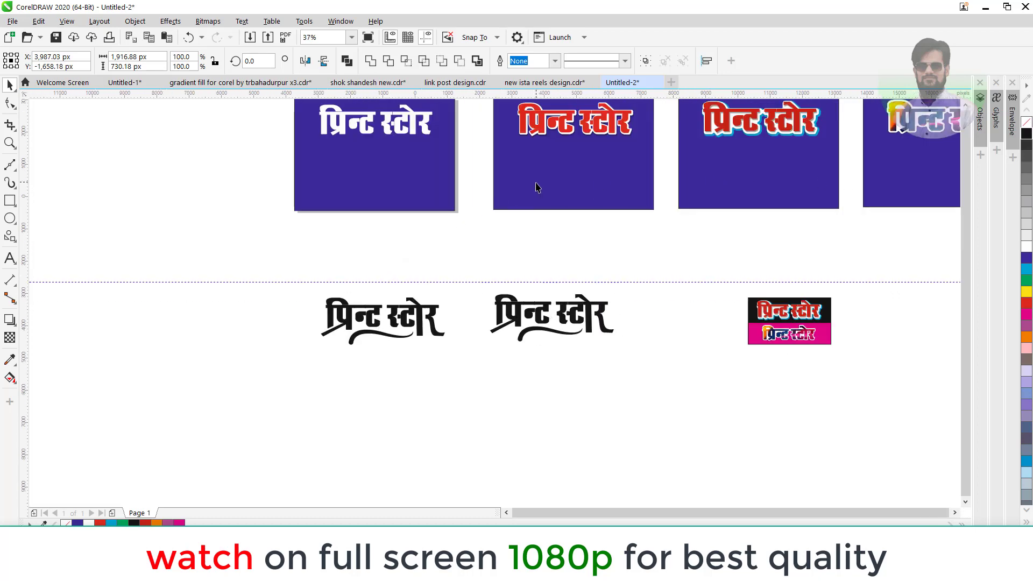
scroll(536, 187, "down", 1)
left_click(552, 318)
scroll(769, 141, "up", 2)
scroll(59, 215, "down", 1)
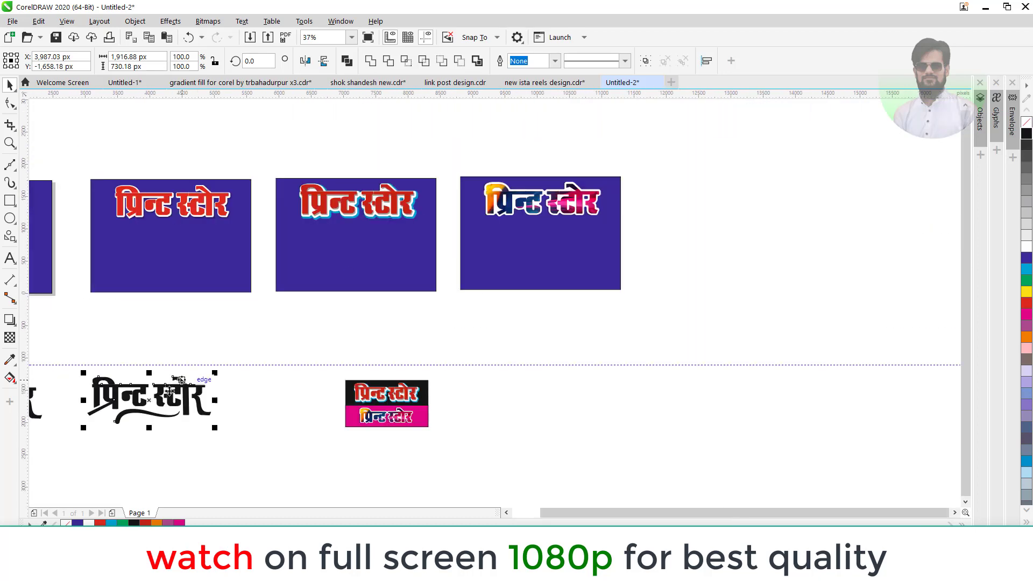
scroll(223, 375, "down", 1)
scroll(82, 404, "up", 2)
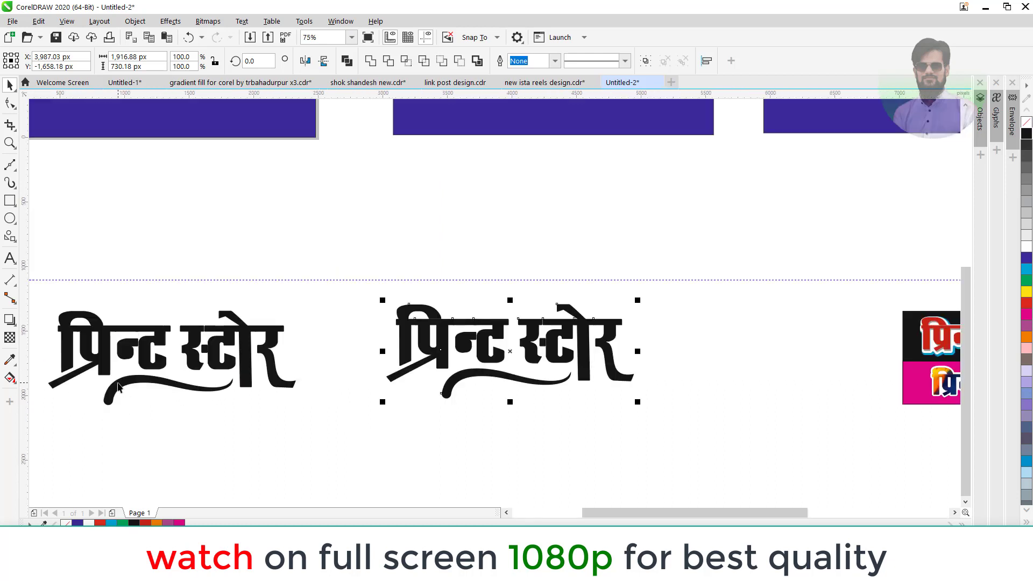
scroll(118, 383, "down", 1)
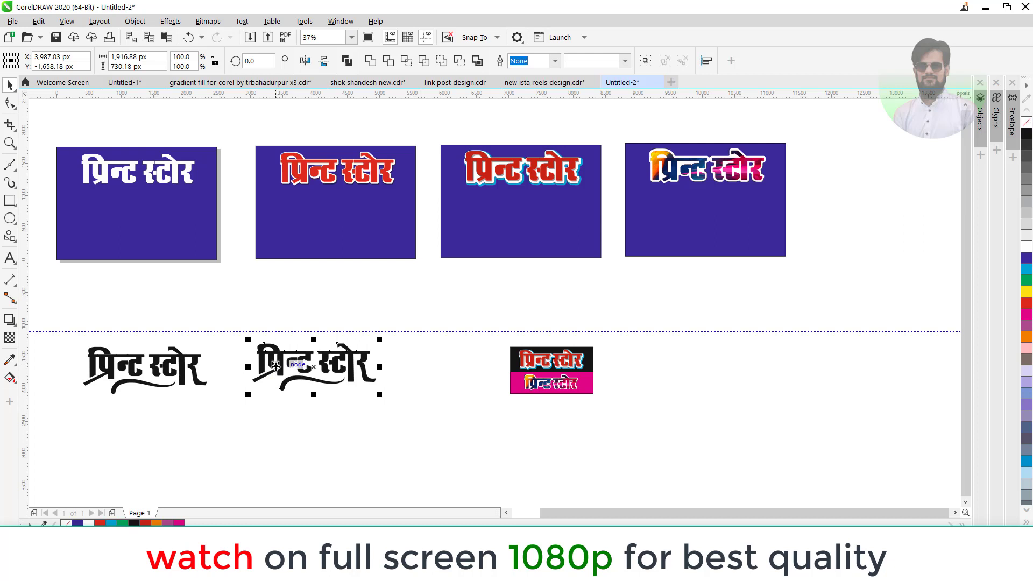
scroll(274, 365, "up", 1)
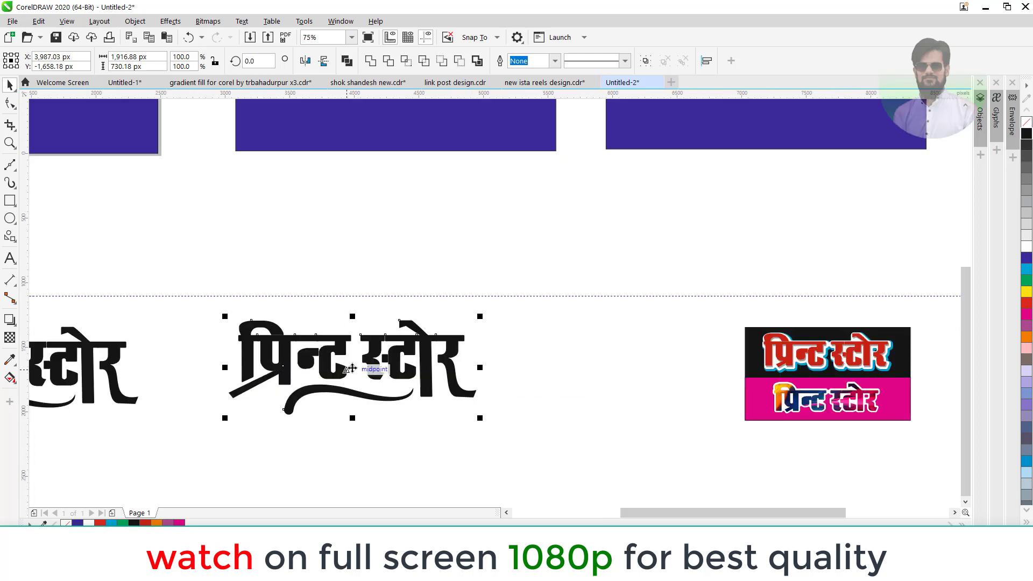
- Move the duplicate title farther right from the original and weld its letters and swash into one curve
left_click_drag(352, 368, 440, 362)
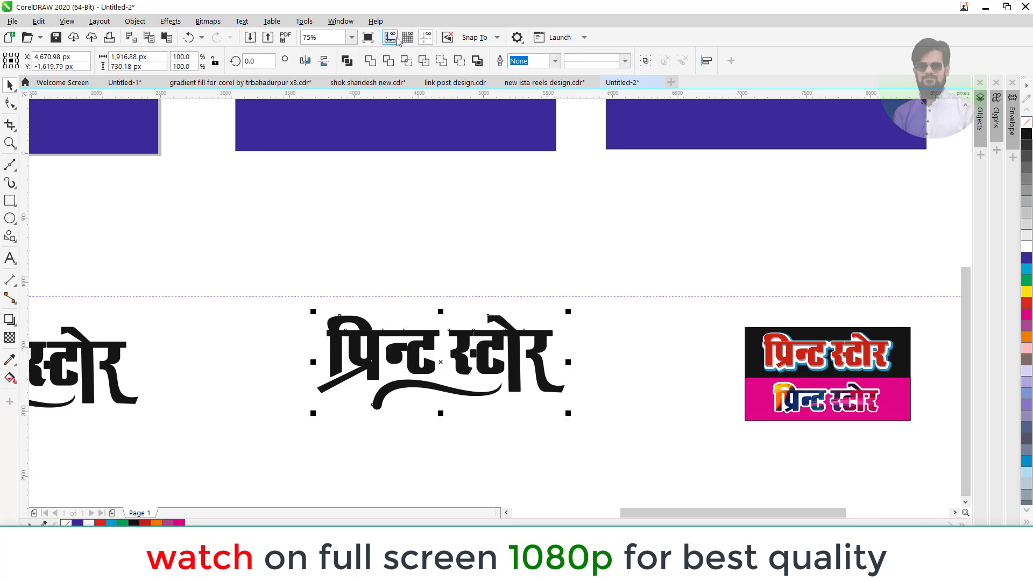
left_click(370, 61)
left_click(394, 379)
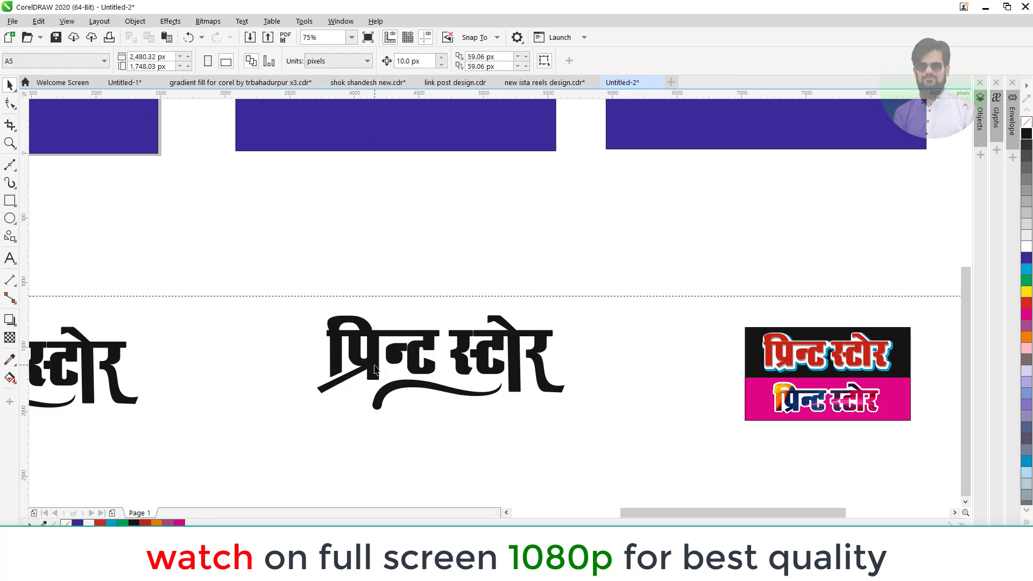
left_click(395, 376)
- Try moving the separate letter र away from the original unwelded title, and undo the move
left_click(129, 396)
left_click_drag(130, 399, 192, 401)
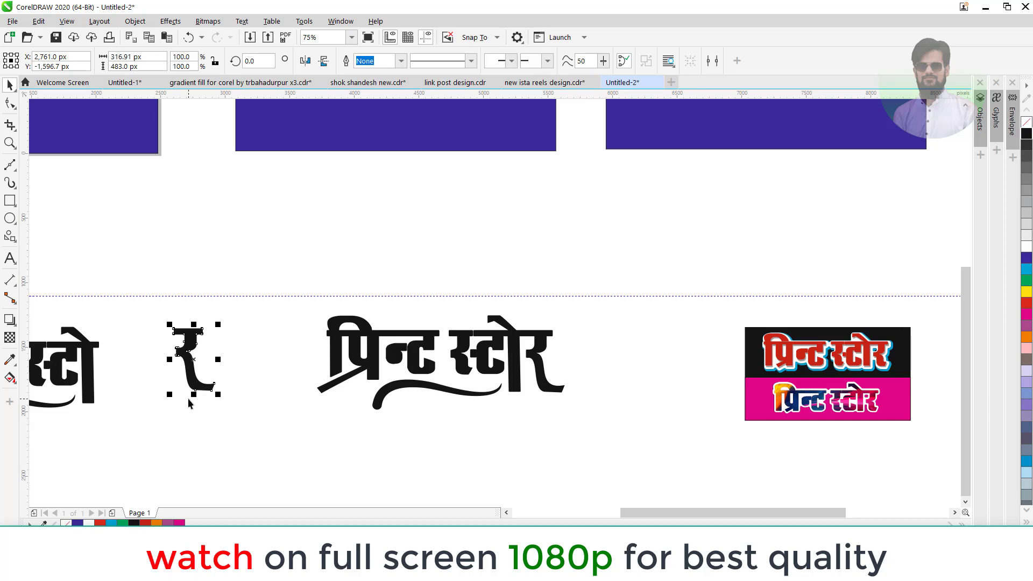
key("ctrl+z")
left_click(188, 399)
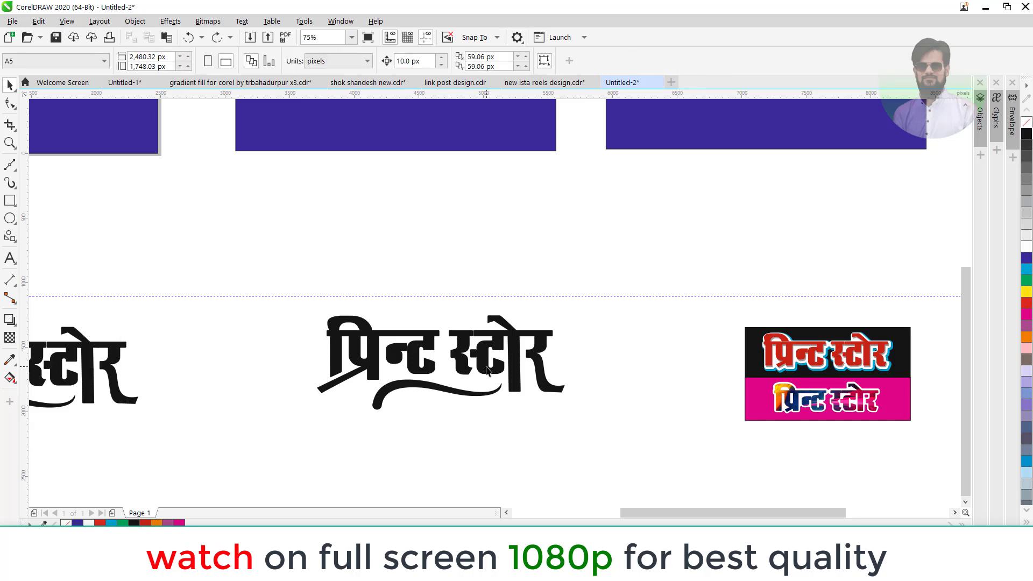
- Fill the welded title with magenta and move it slightly upward
left_click(418, 359)
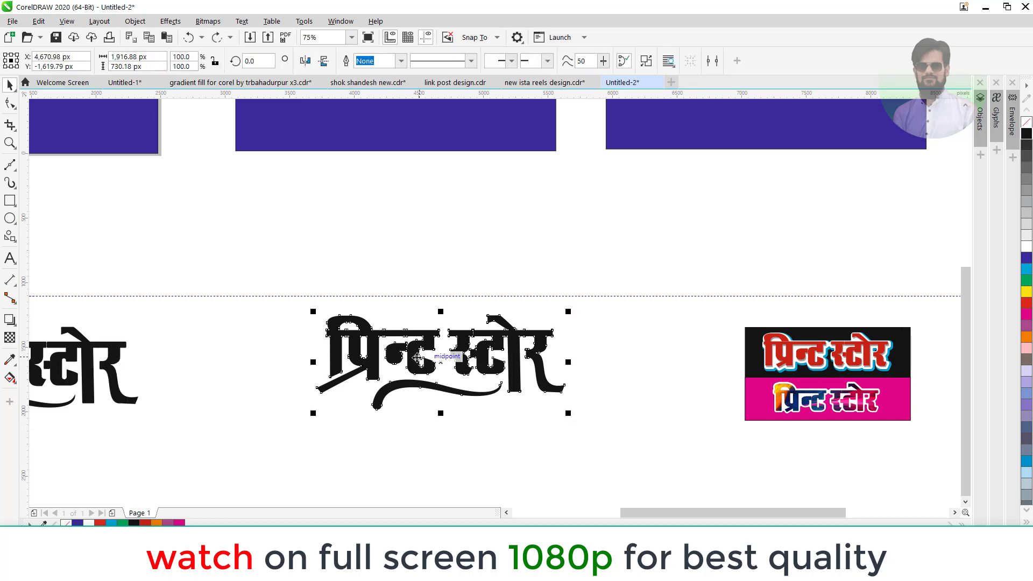
left_click(1026, 337)
left_click(1026, 314)
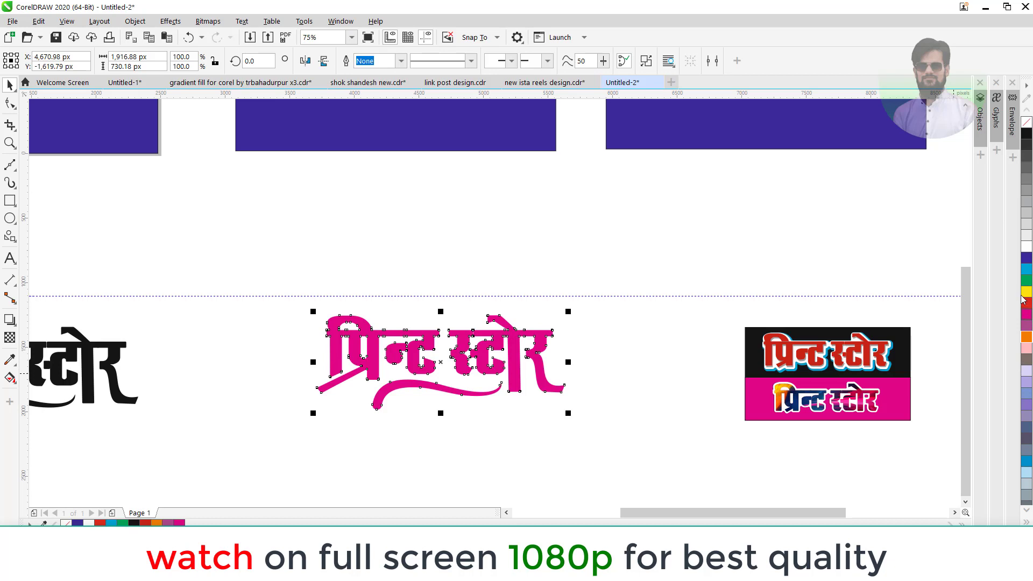
left_click(495, 439)
left_click_drag(412, 390, 412, 369)
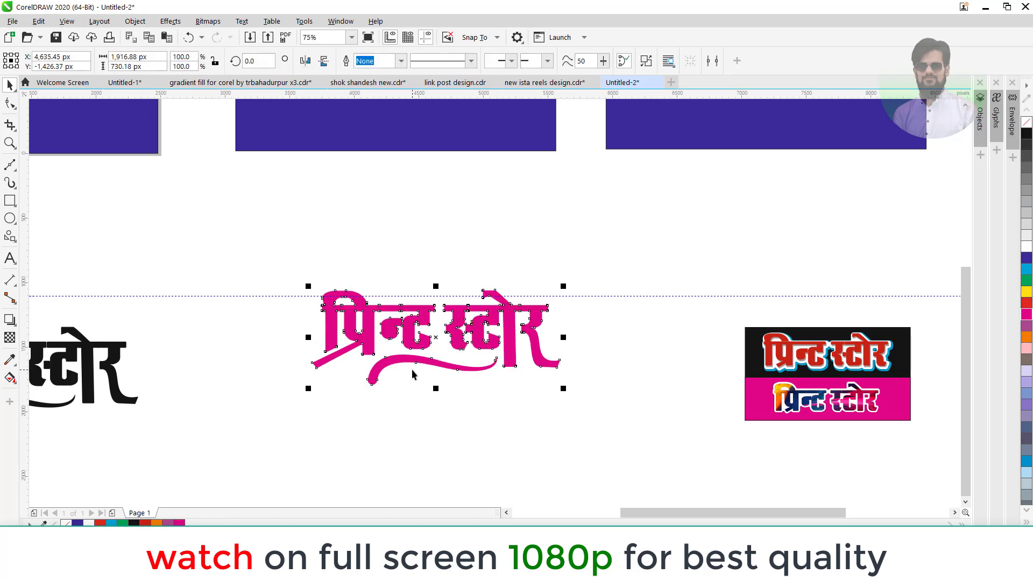
- Apply an envelope to the magenta title and raise its upper and lower middle nodes together to arch it
left_click(9, 319)
left_click(48, 377)
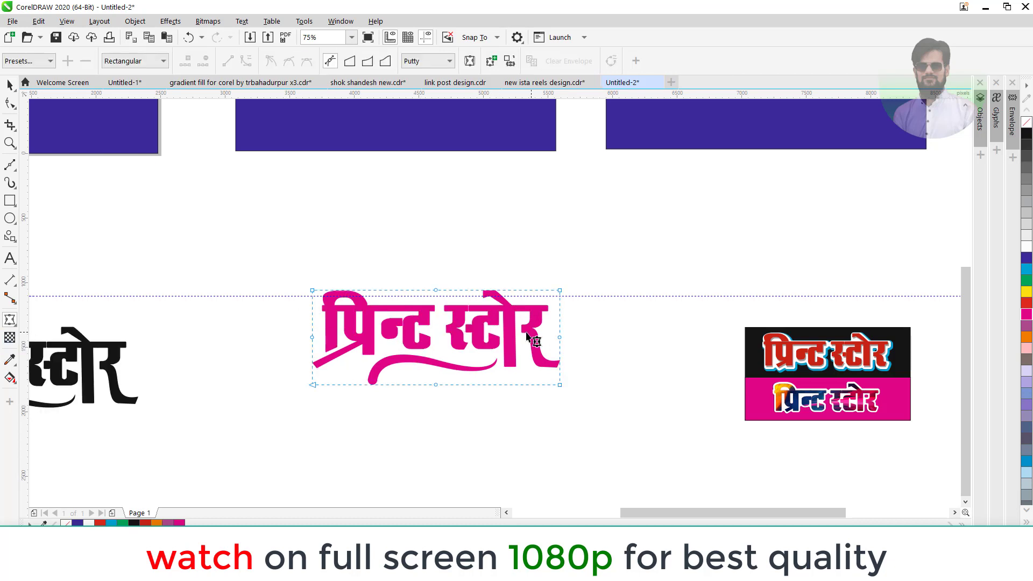
left_click_drag(403, 265, 458, 420)
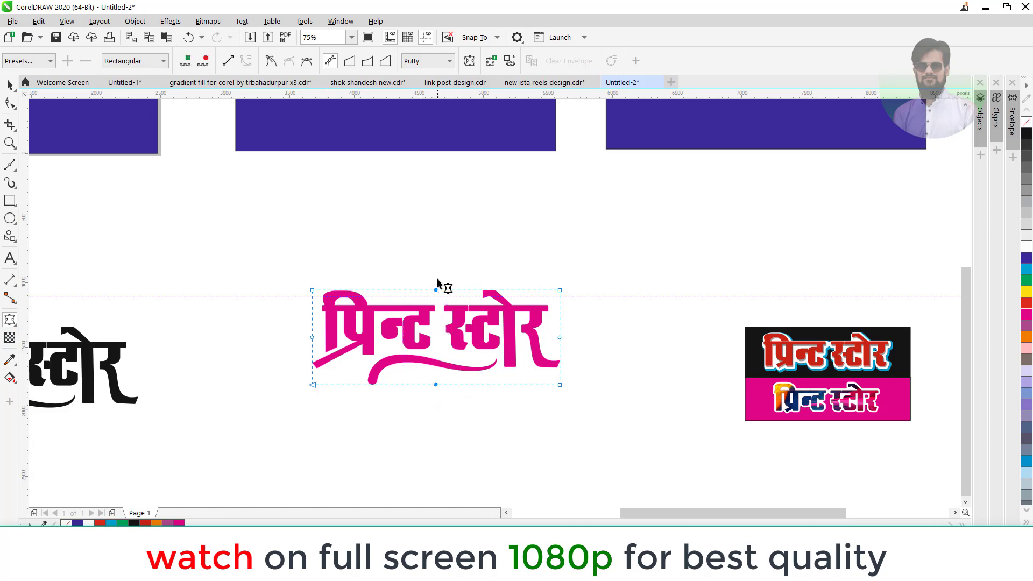
left_click_drag(436, 290, 435, 266)
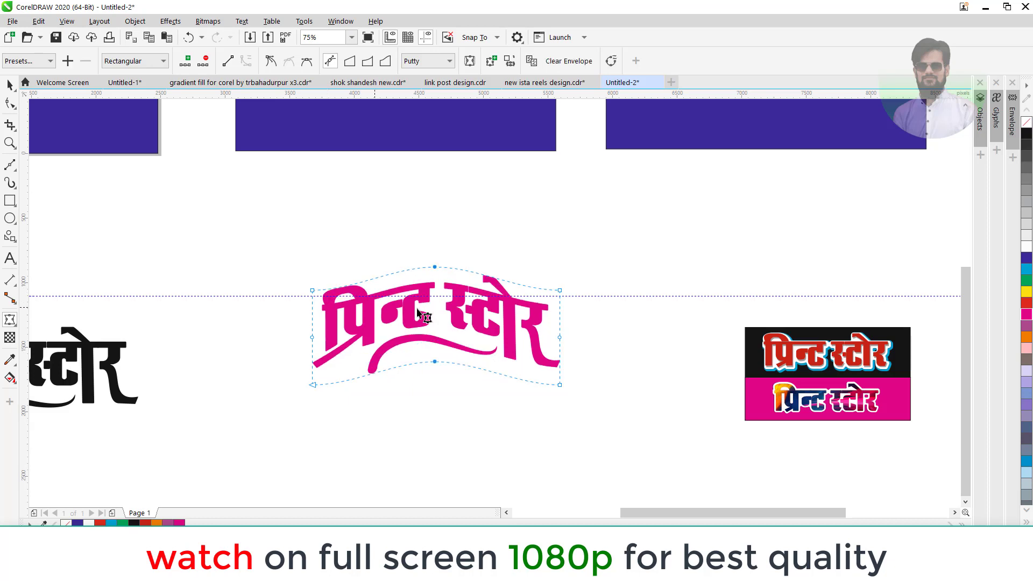
- Remove the middle nodes from the left and right sides of the title's envelope
left_click(313, 337)
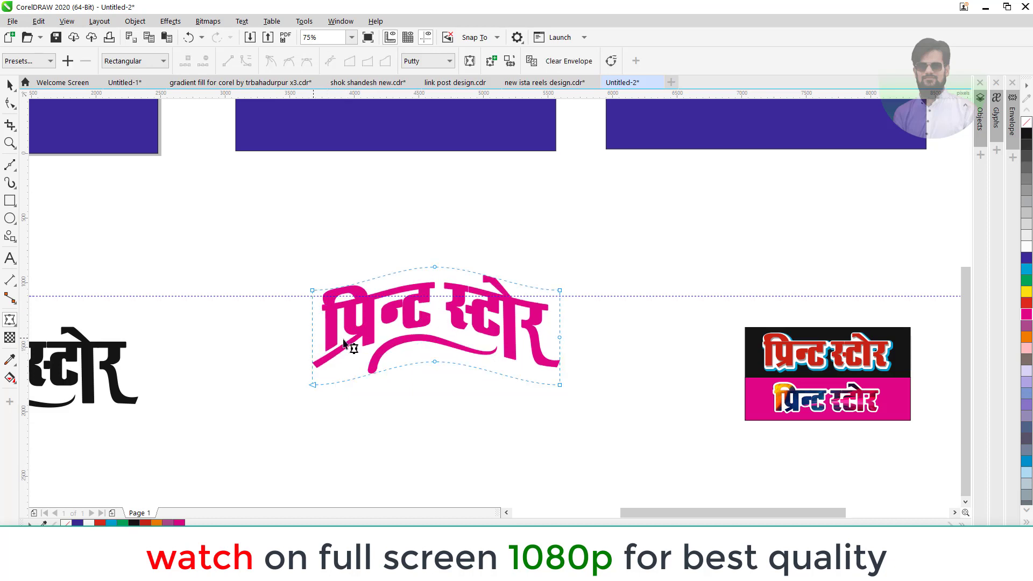
left_click(560, 337)
left_click(561, 342)
- Smooth the envelope's upper edge into an even arch by angling both upper corner handles upward and inward
left_click(312, 291)
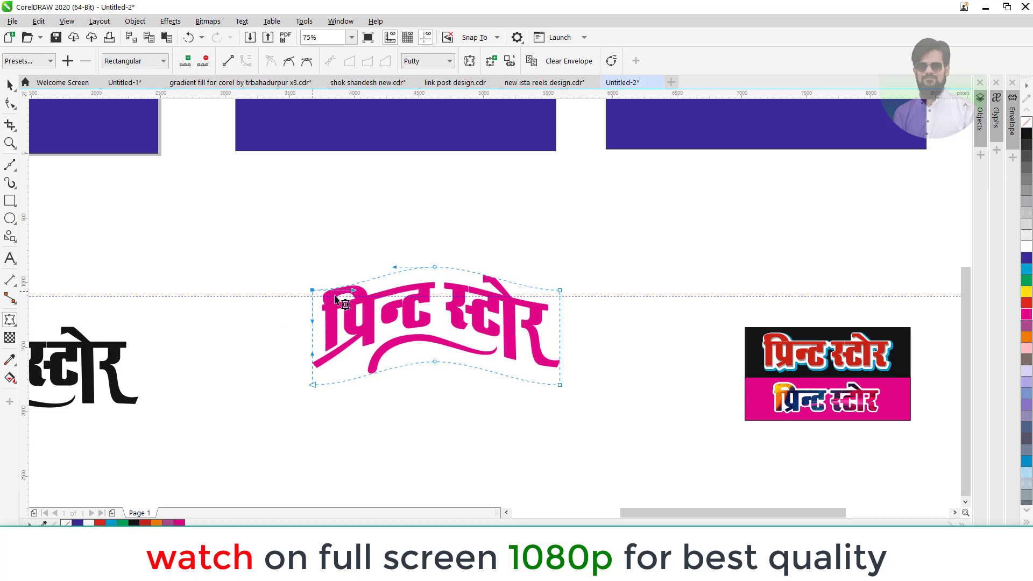
left_click_drag(353, 291, 368, 273)
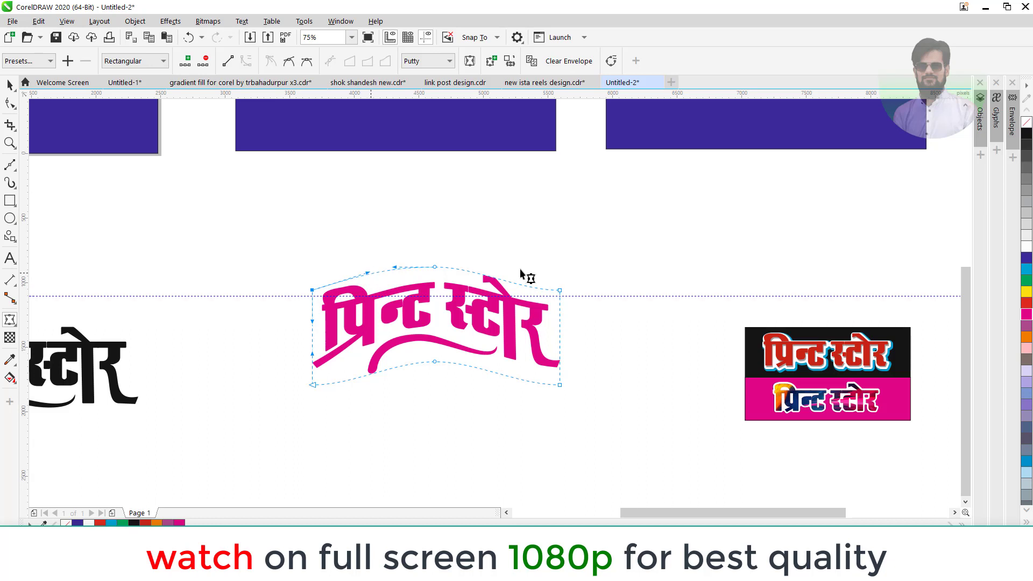
left_click(560, 291)
left_click_drag(525, 299, 511, 276)
- Smooth the envelope's lower edge into a matching arch by angling both lower corner handles upward, and finish envelope editing
left_click(313, 385)
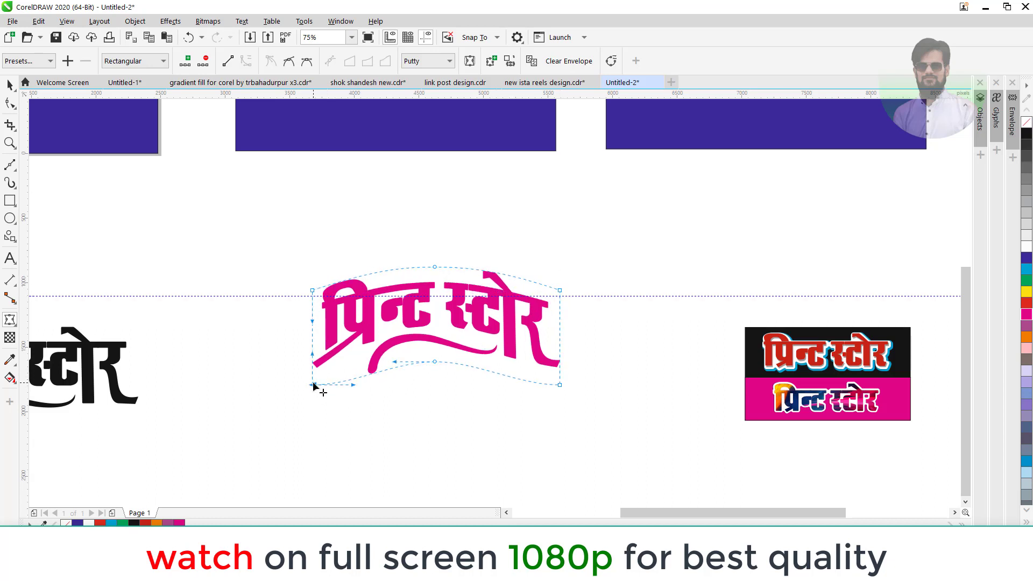
left_click_drag(353, 385, 360, 368)
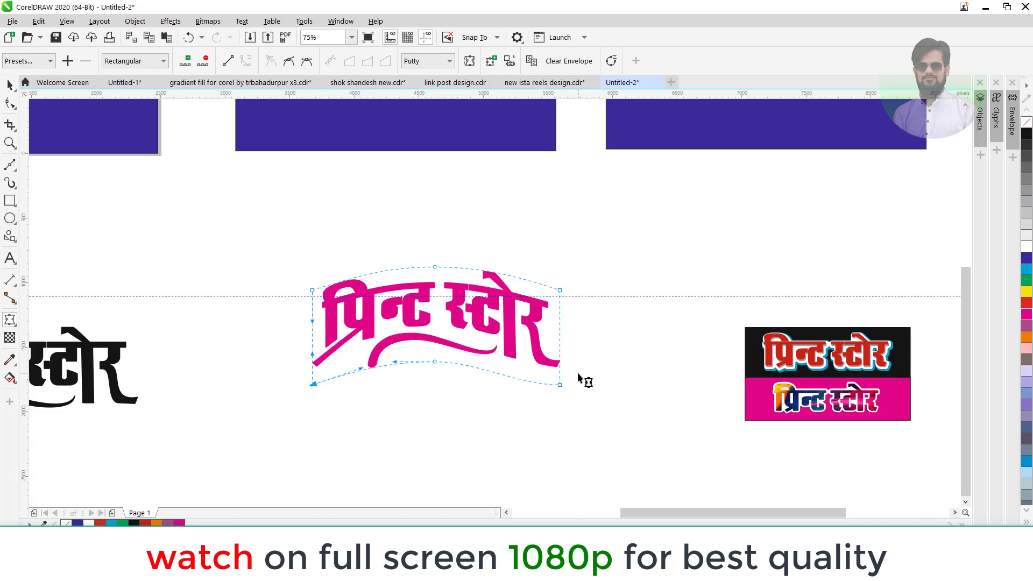
left_click(560, 385)
left_click_drag(524, 392, 508, 370)
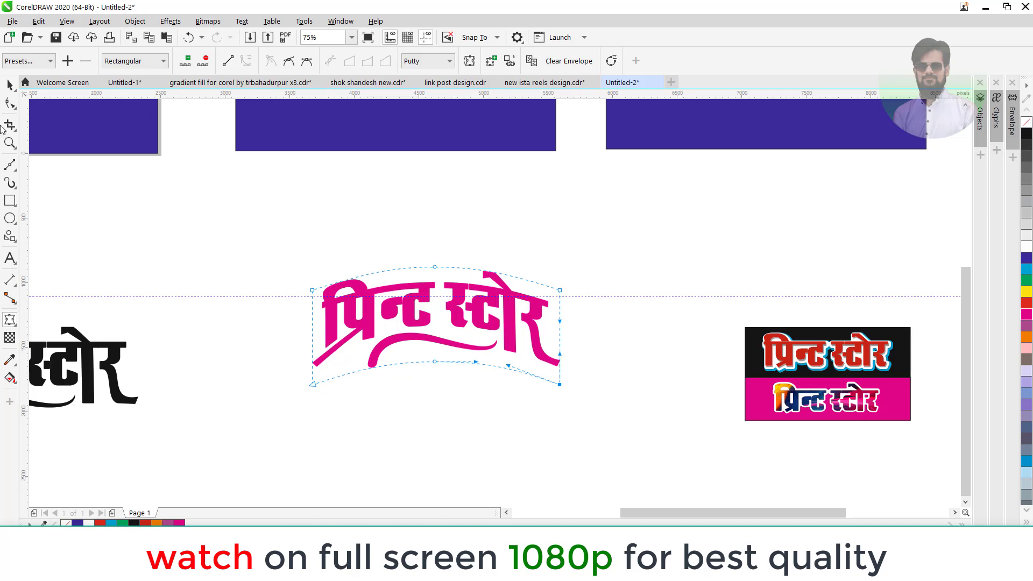
left_click(8, 86)
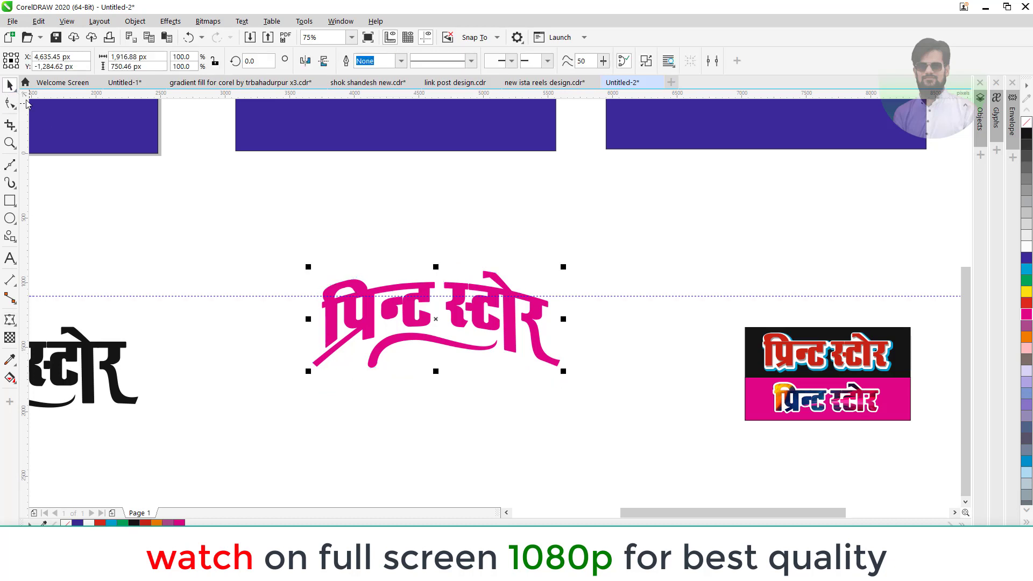
- Move the arched magenta title down so it sits level with the black title
scroll(329, 316, "down", 3)
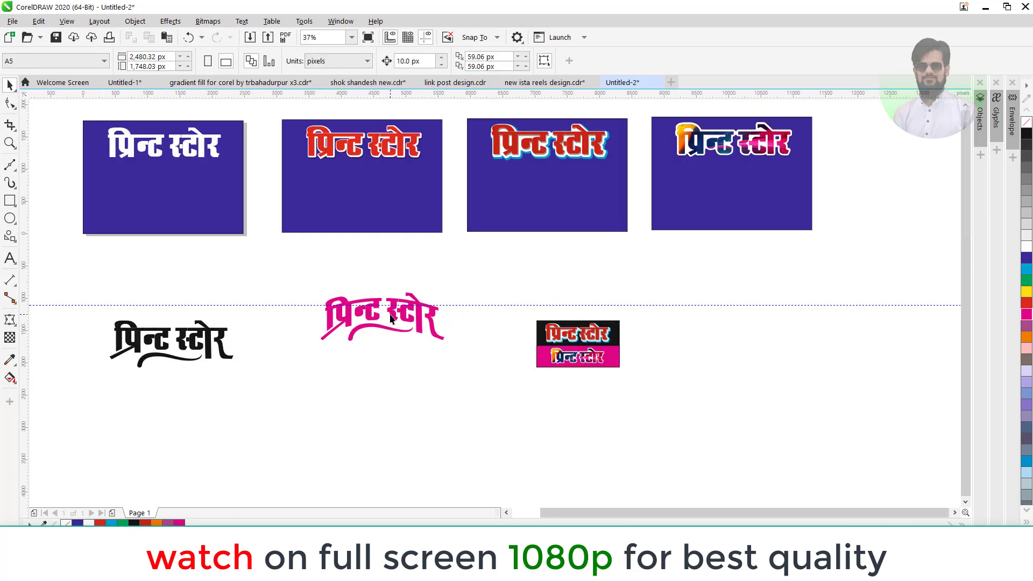
left_click_drag(395, 346, 392, 344)
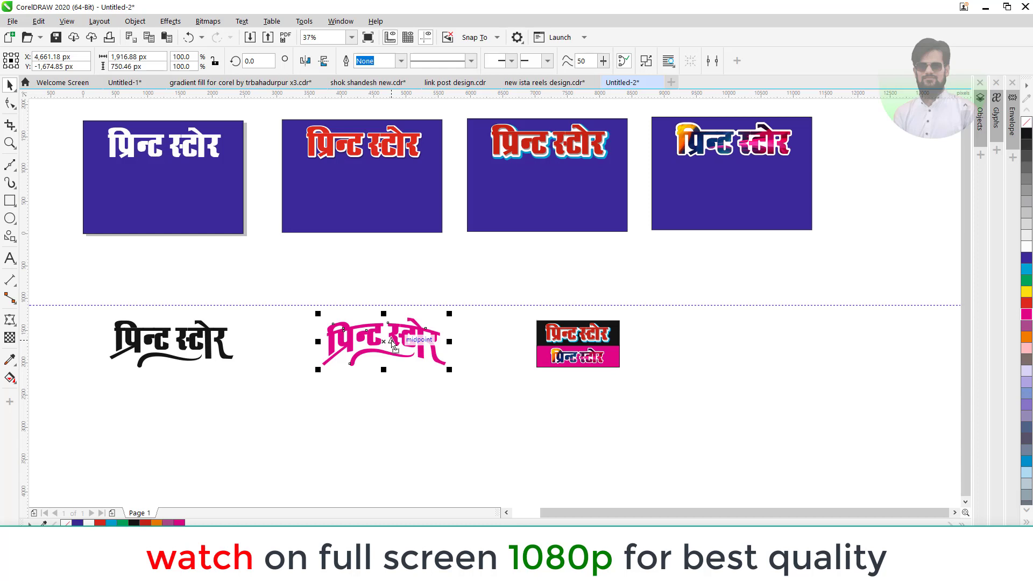
left_click_drag(392, 344, 393, 344)
left_click(413, 443)
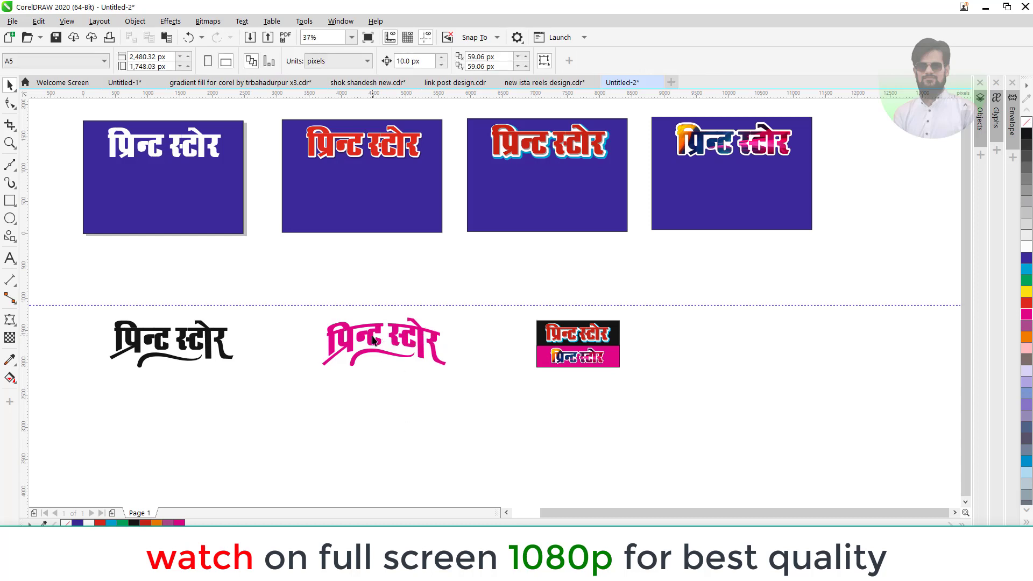
scroll(373, 339, "up", 3)
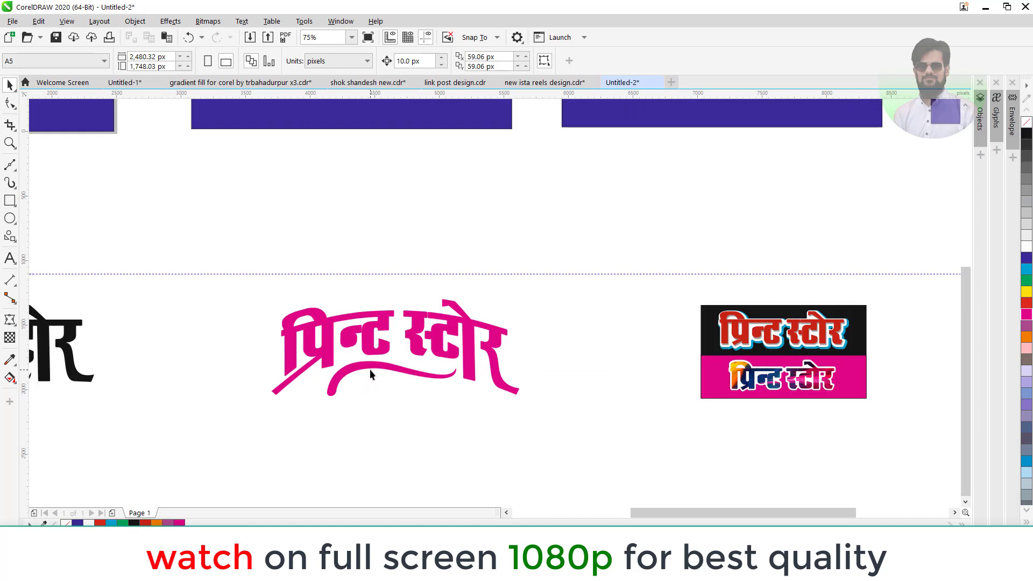
left_click_drag(370, 356, 365, 347)
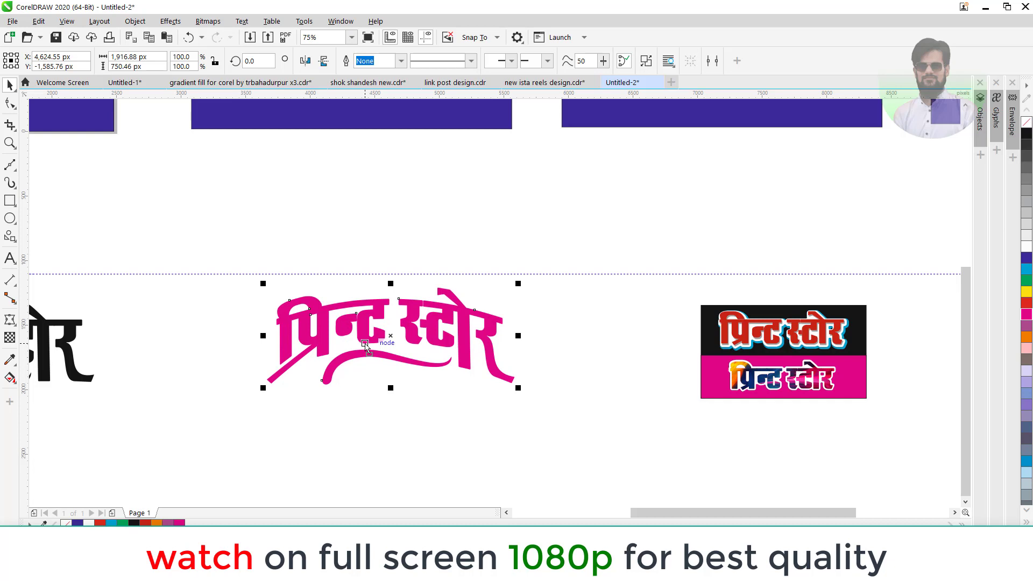
- Make room beside the arched magenta title by moving the reference graphic farther right, and place a duplicate of the title there
scroll(365, 347, "down", 2)
left_click_drag(366, 347, 456, 350)
left_click_drag(506, 274, 634, 417)
left_click_drag(570, 350, 740, 345)
left_click_drag(385, 299, 553, 407)
key("F10")
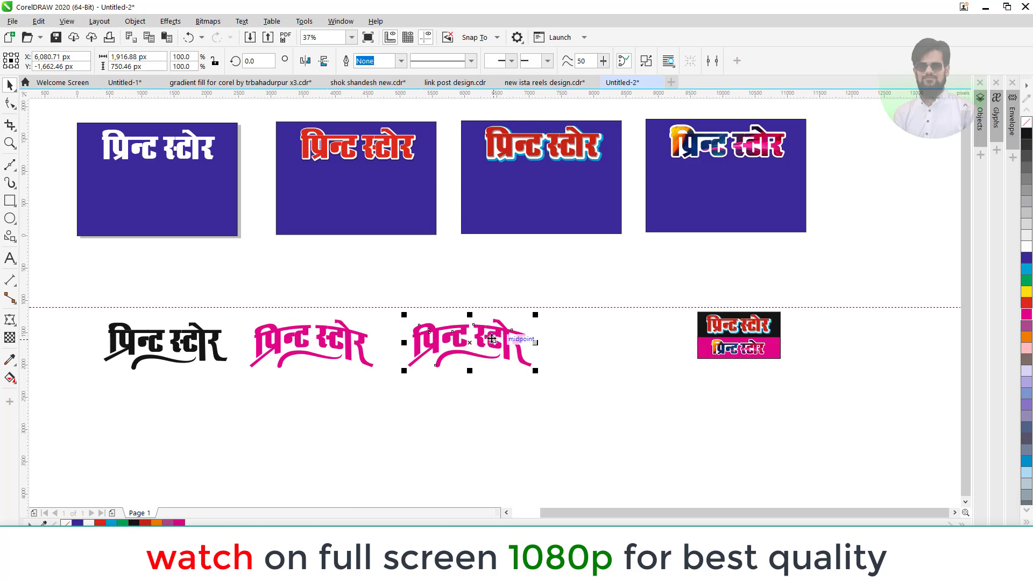
- Add a one-step outward contour about 77 px wide with round corners around the duplicated title
scroll(488, 345, "up", 2)
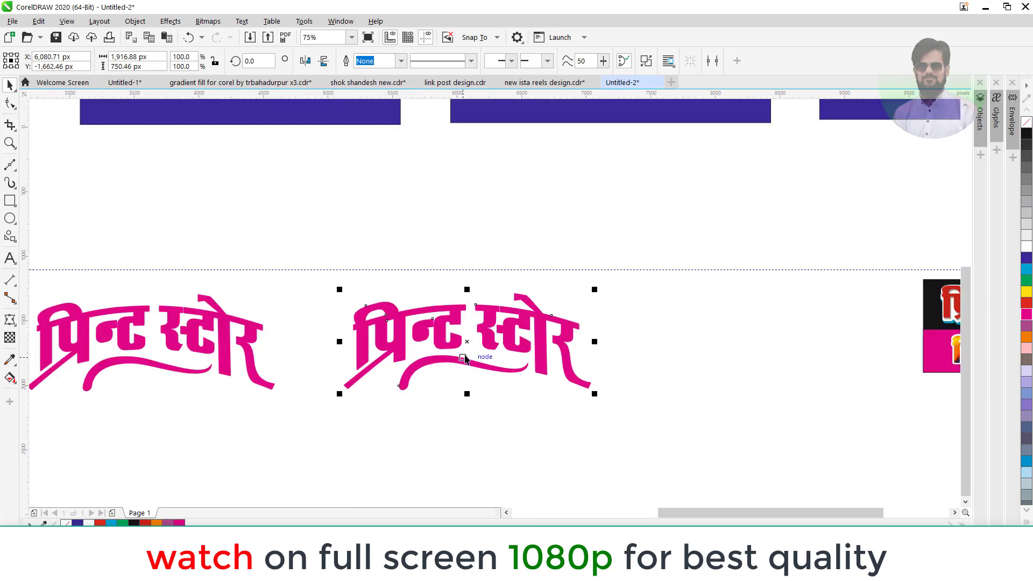
left_click(11, 321)
left_click(41, 335)
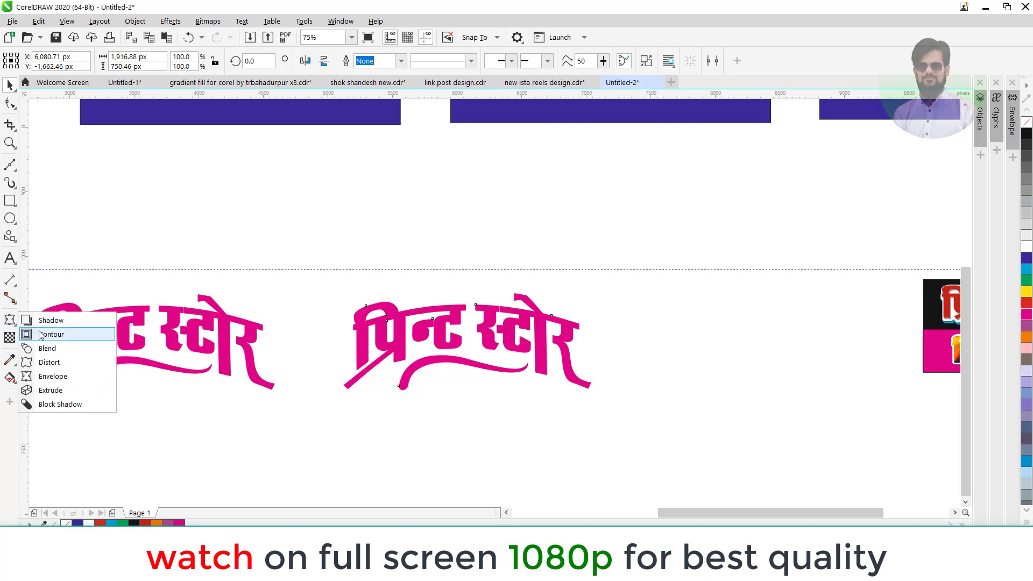
left_click_drag(411, 311, 416, 286)
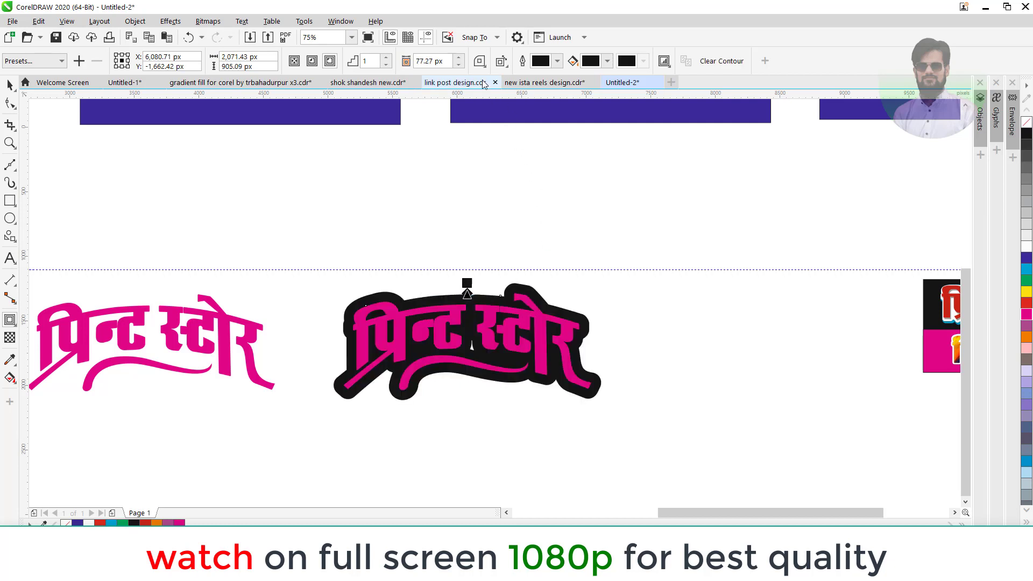
left_click(479, 62)
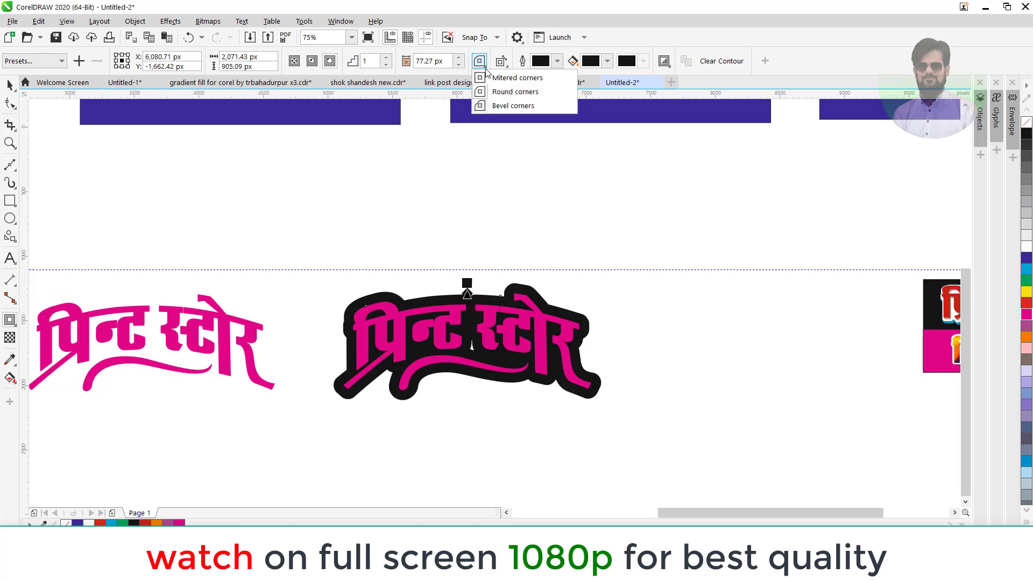
left_click(498, 93)
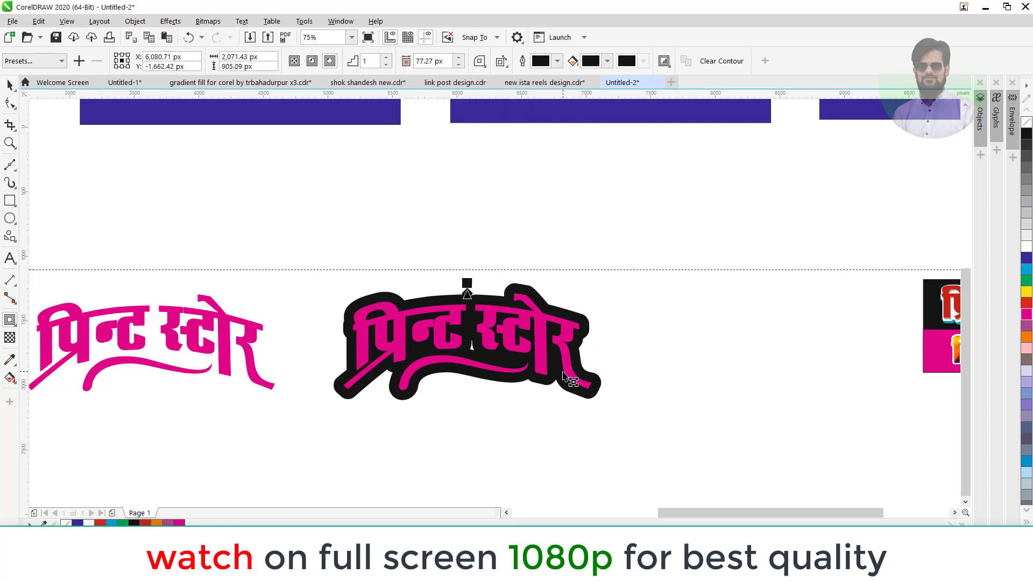
- Break the contour apart from the duplicated title, test-move the black outline shape away, and undo that move
left_click(9, 85)
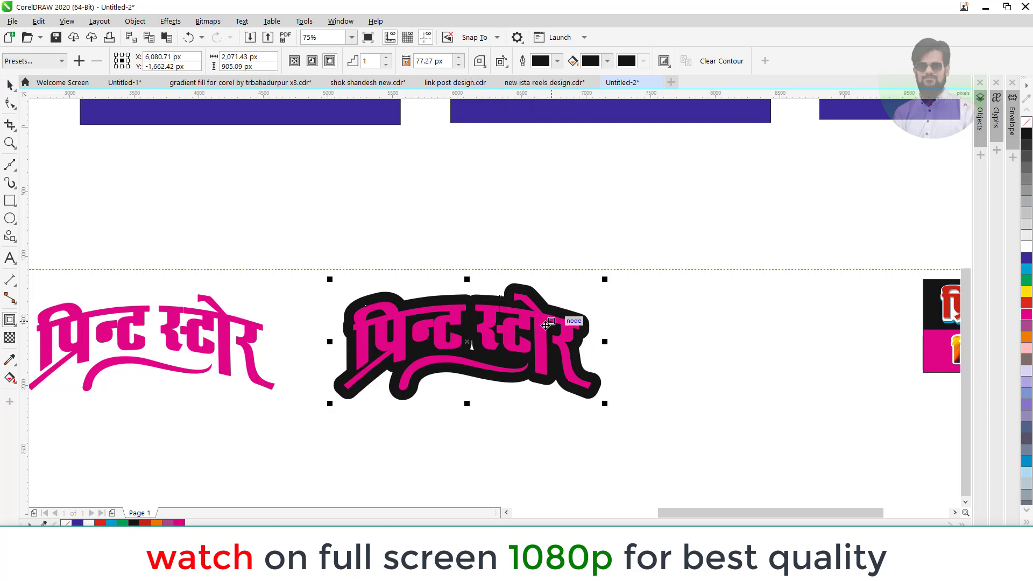
right_click(472, 300)
left_click(524, 310)
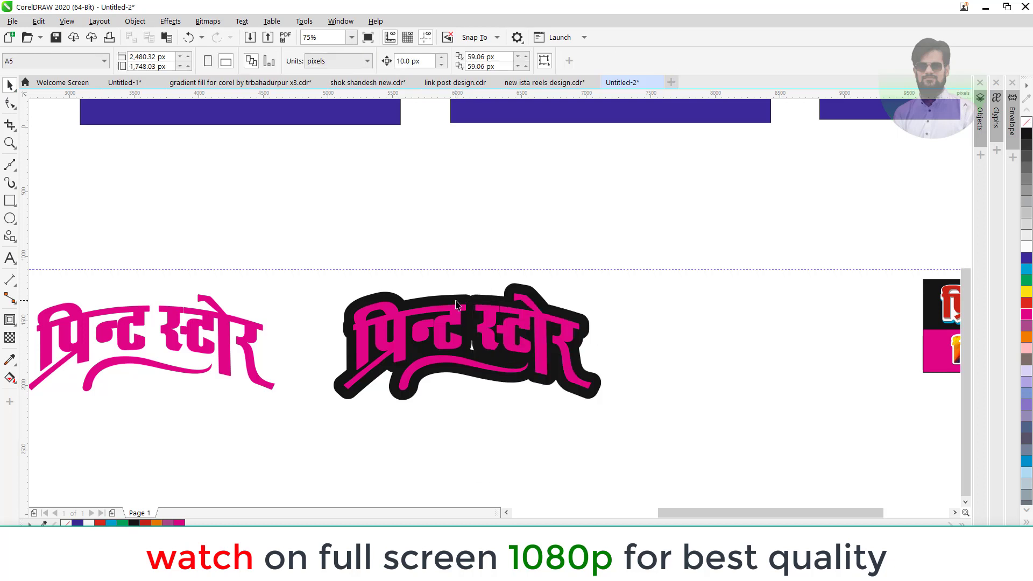
left_click_drag(456, 305, 652, 270)
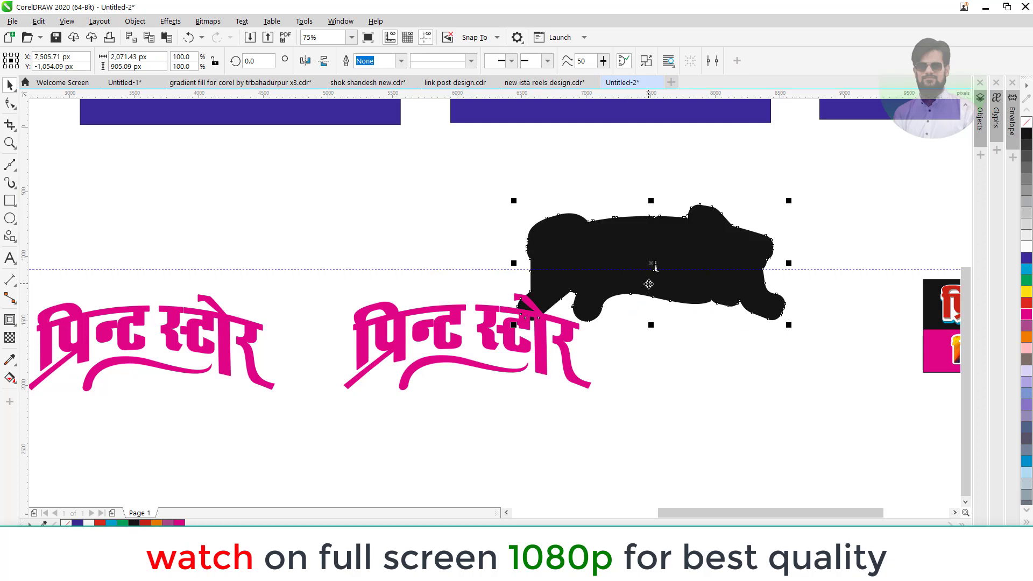
key("ctrl+z")
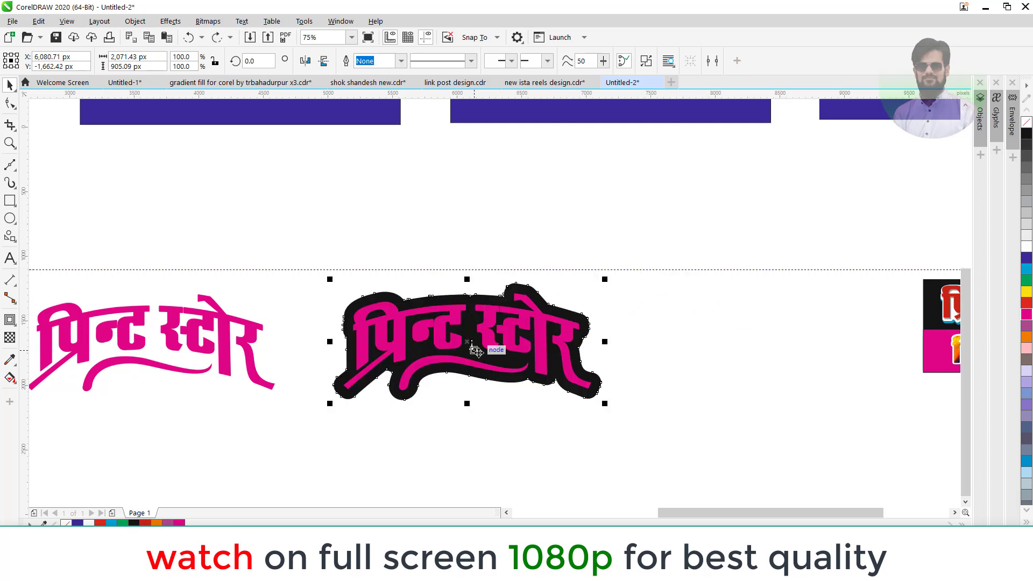
- Delete the nodes of the small white gap inside the black outline shape, between the title's two words
left_click(11, 103)
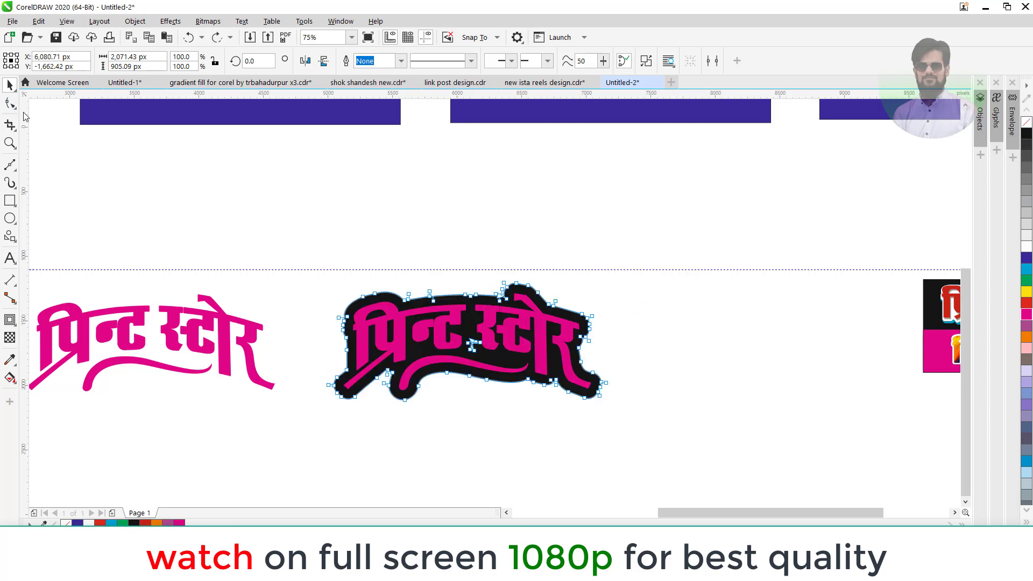
scroll(468, 346, "up", 4)
left_click_drag(463, 335, 545, 420)
key("Delete")
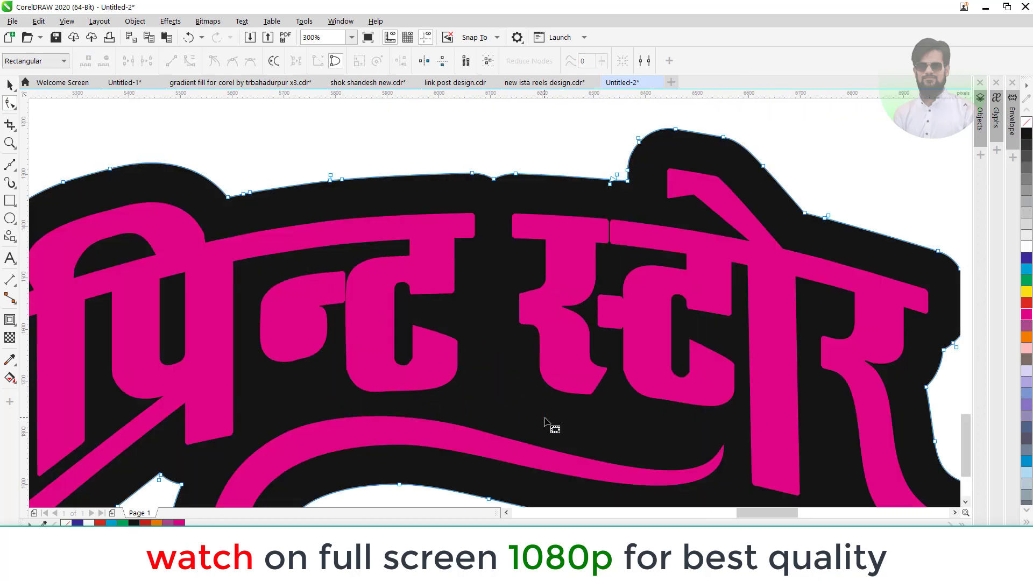
key("space")
scroll(330, 393, "down", 2)
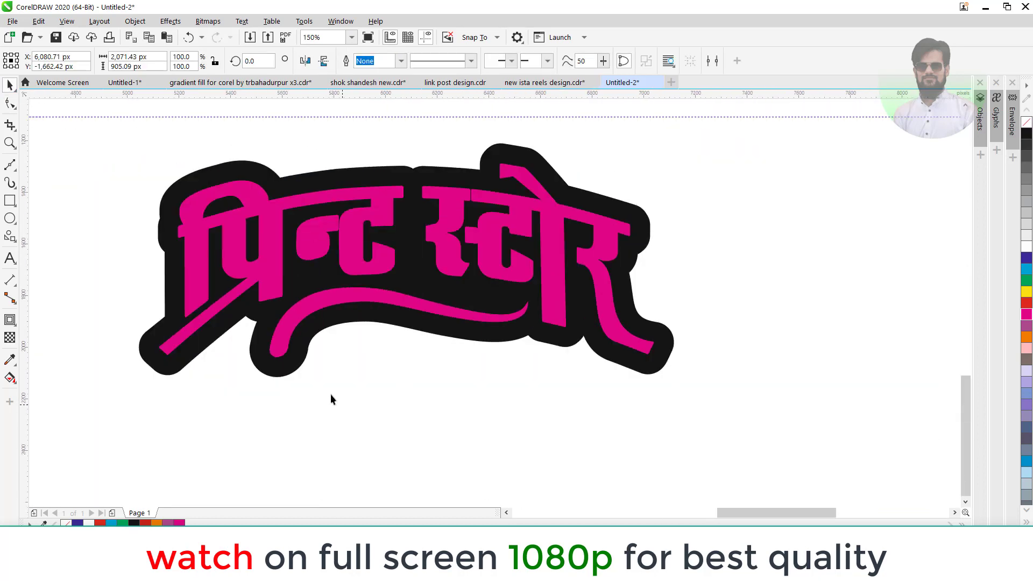
- Fill the black outline shape behind the title with orange
key("Escape")
left_click(293, 368)
left_click(157, 522)
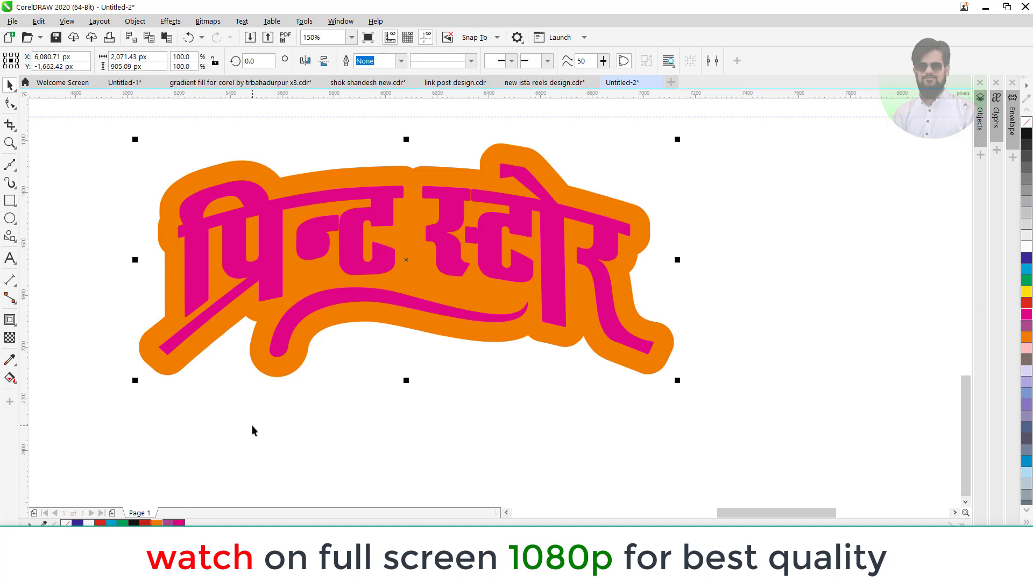
- Add a black block shadow about 34 px deep at about 313° to the orange outline shape
left_click(16, 327)
left_click(19, 329)
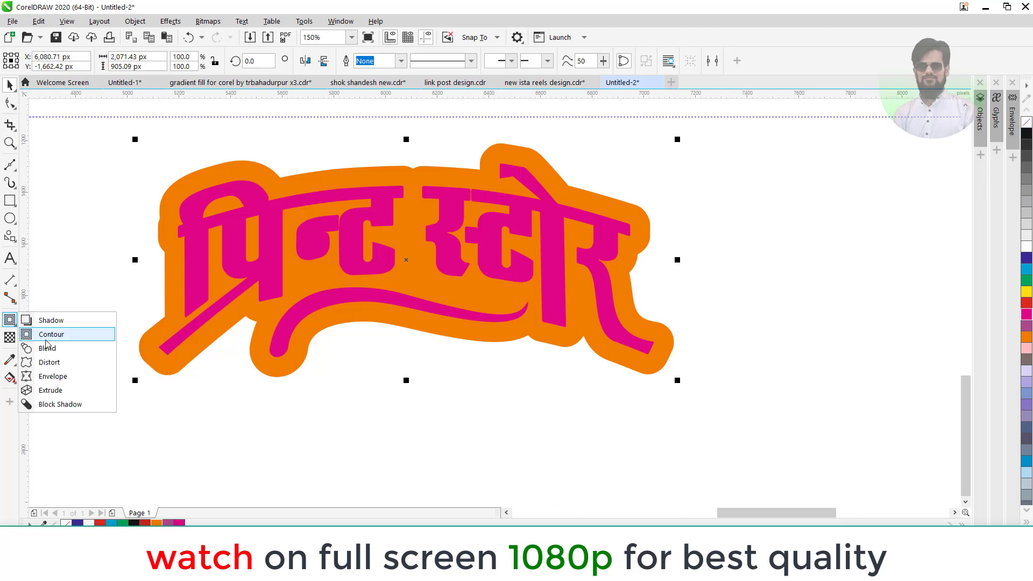
left_click_drag(271, 191, 412, 269)
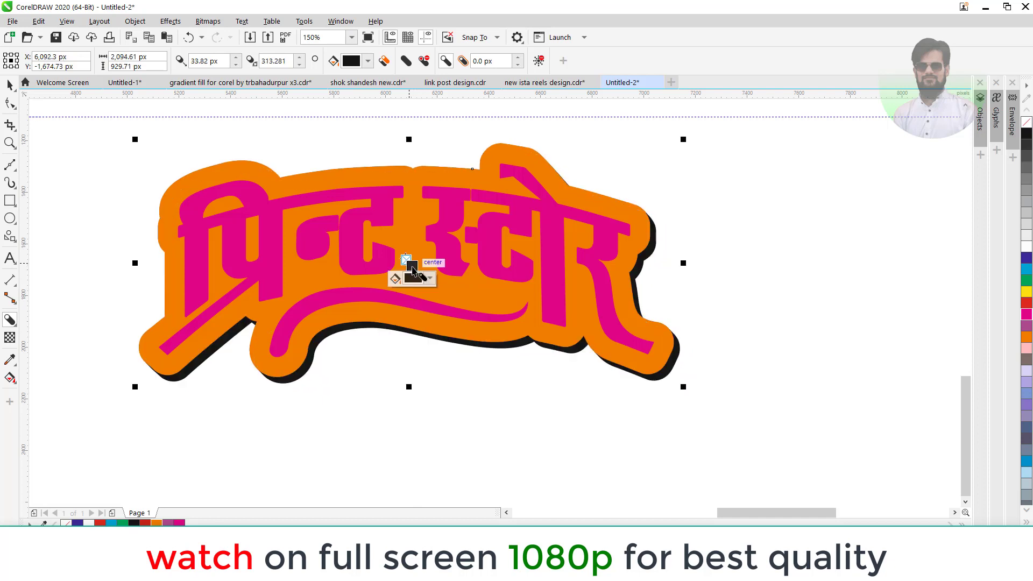
left_click(11, 85)
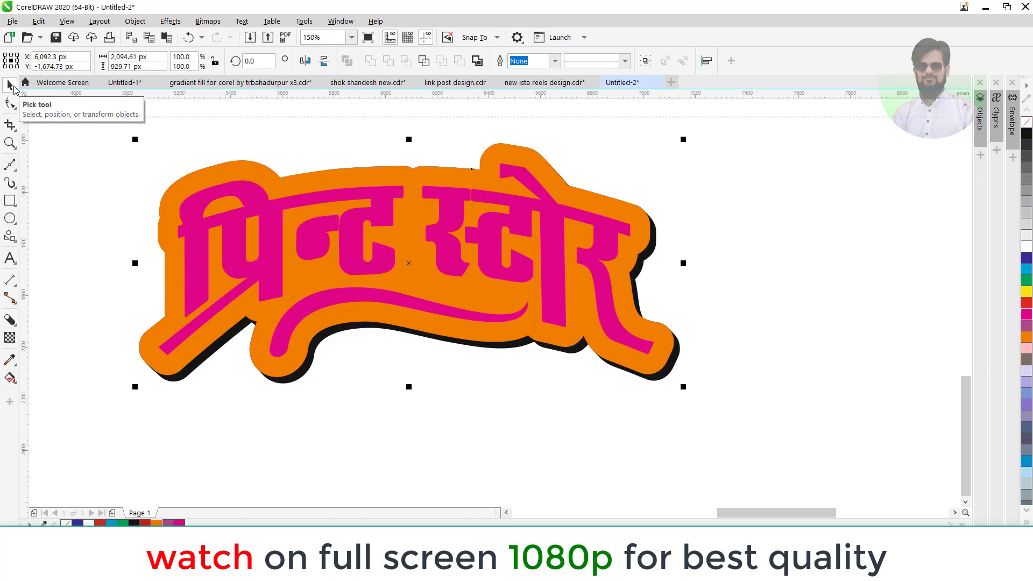
- Break the block shadow apart from the orange outline shape
left_click(318, 424)
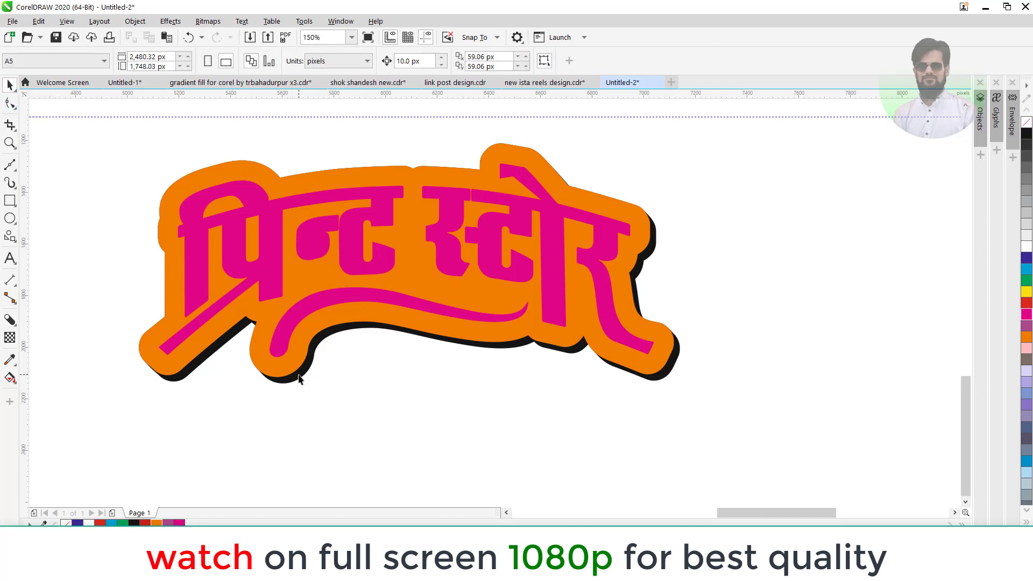
right_click(299, 378)
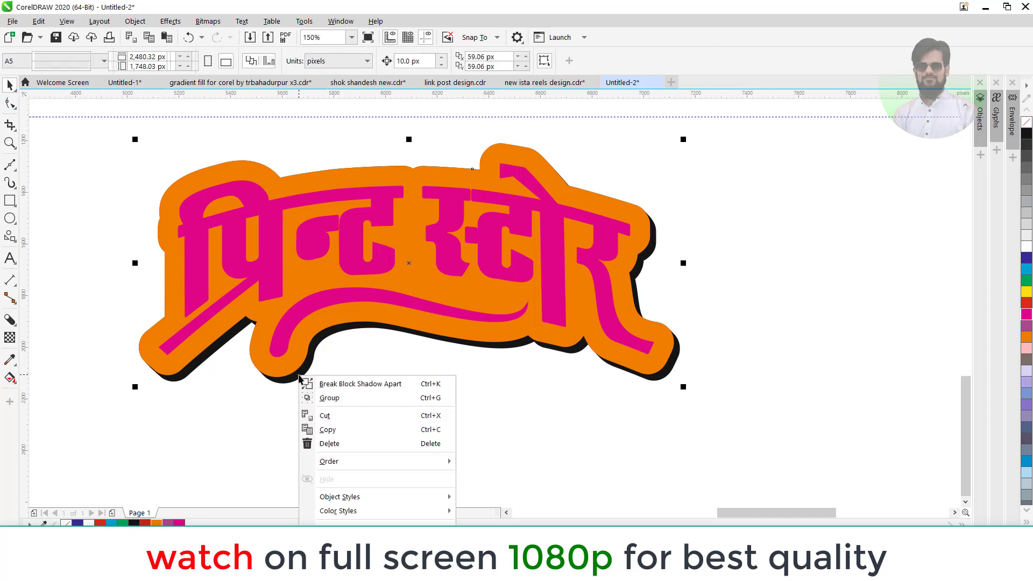
left_click(330, 383)
left_click(281, 434)
- Fill the title lettering with white and give it a black block shadow about 17 px deep at about 313°
left_click(552, 318)
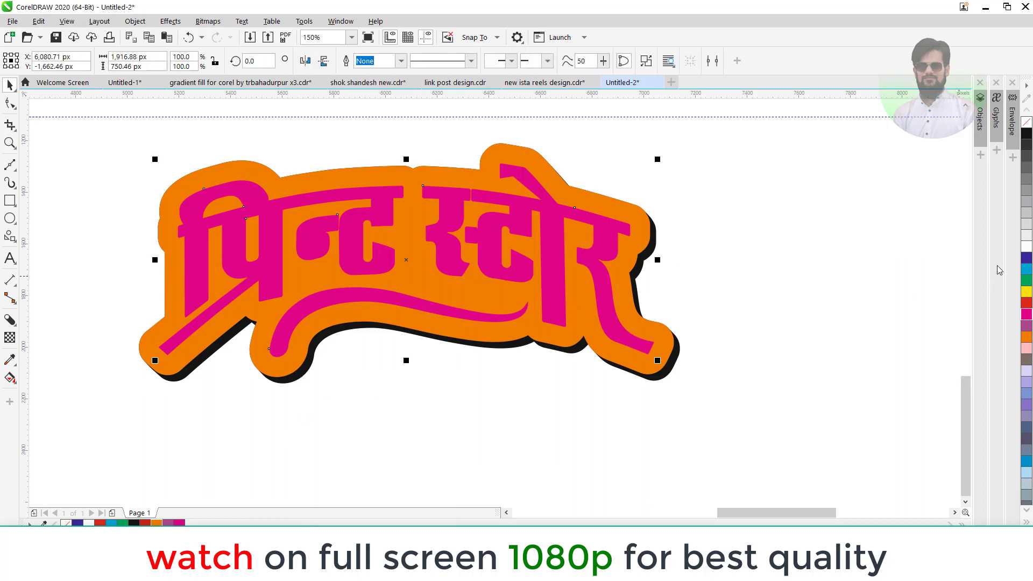
left_click(1025, 247)
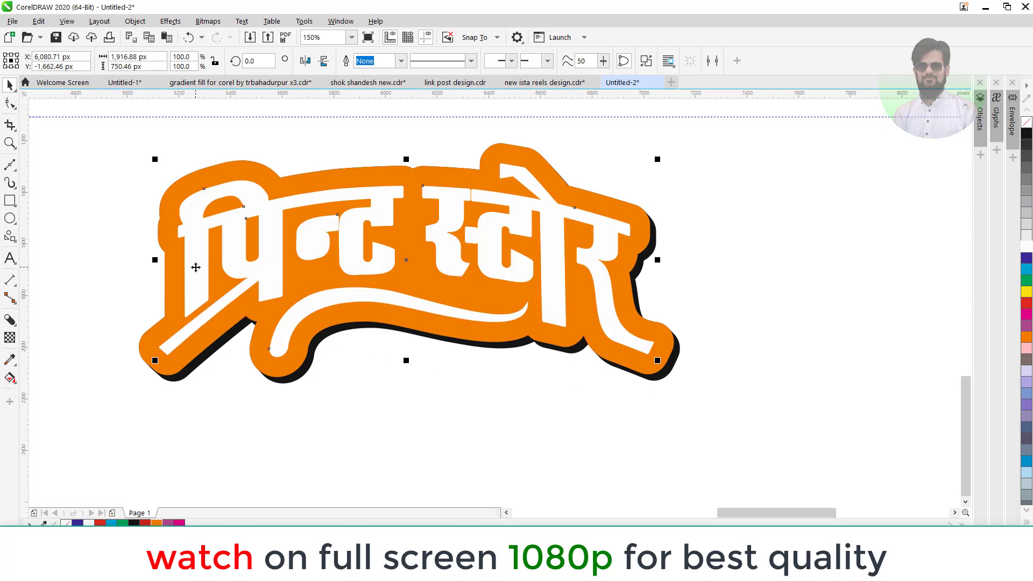
left_click(9, 319)
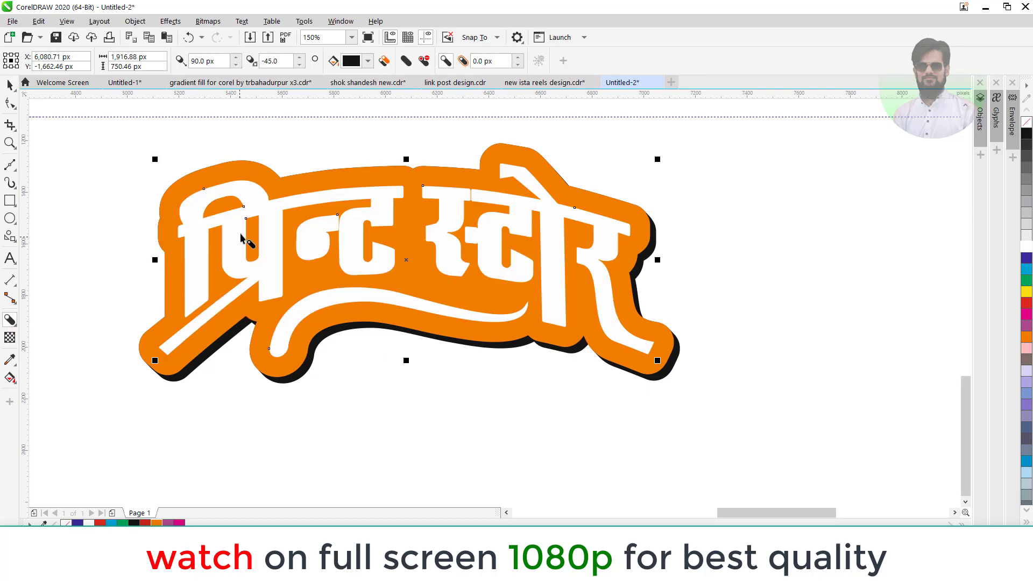
left_click_drag(260, 224, 410, 263)
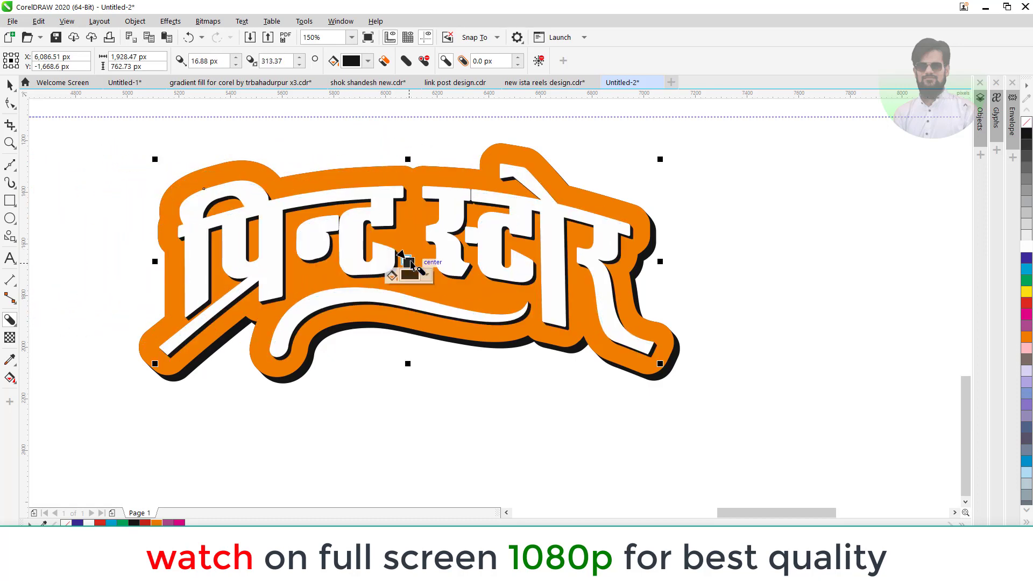
left_click(10, 85)
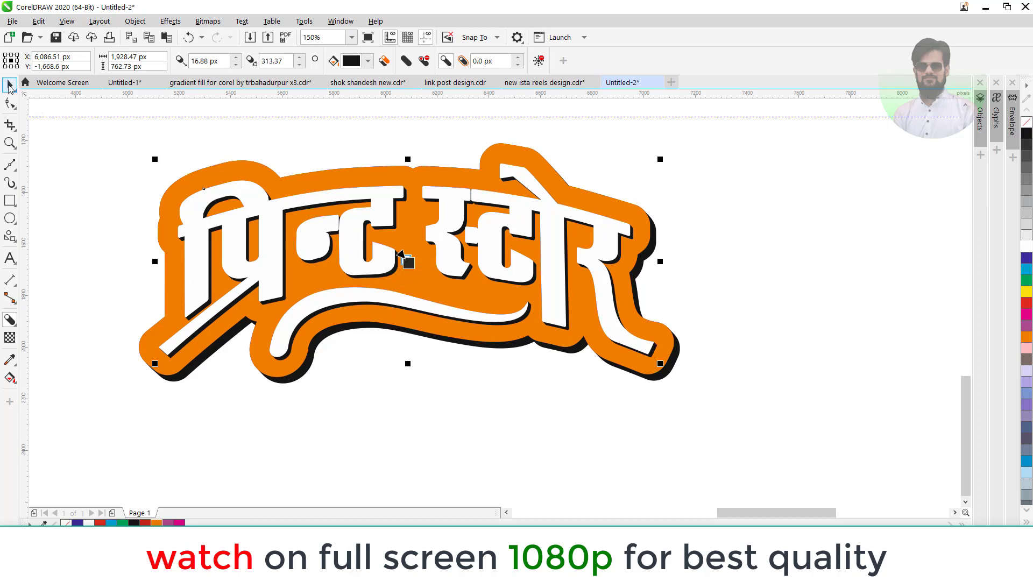
- Break the block shadow apart from the white title lettering
right_click(302, 206)
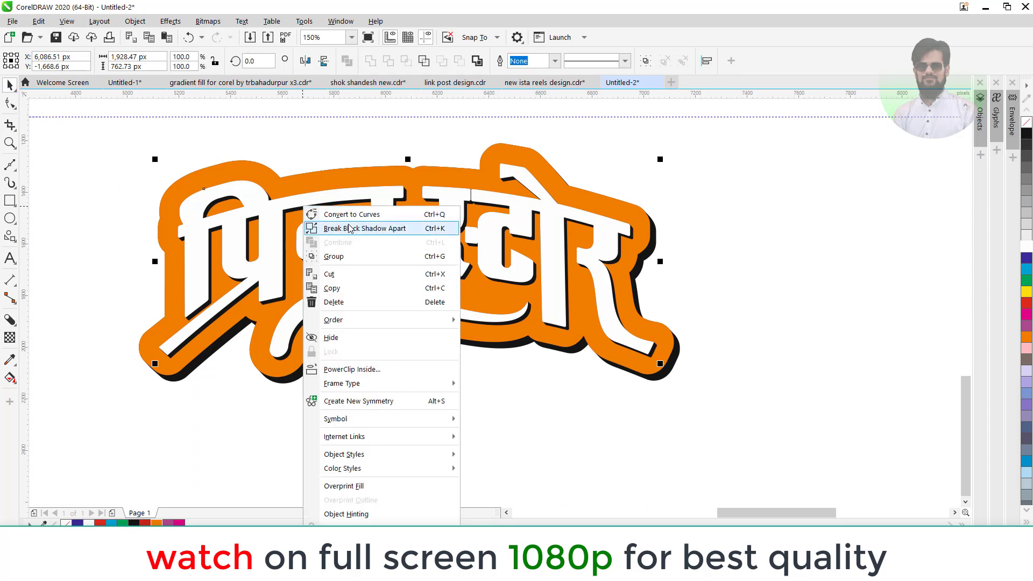
left_click(350, 228)
left_click(391, 409)
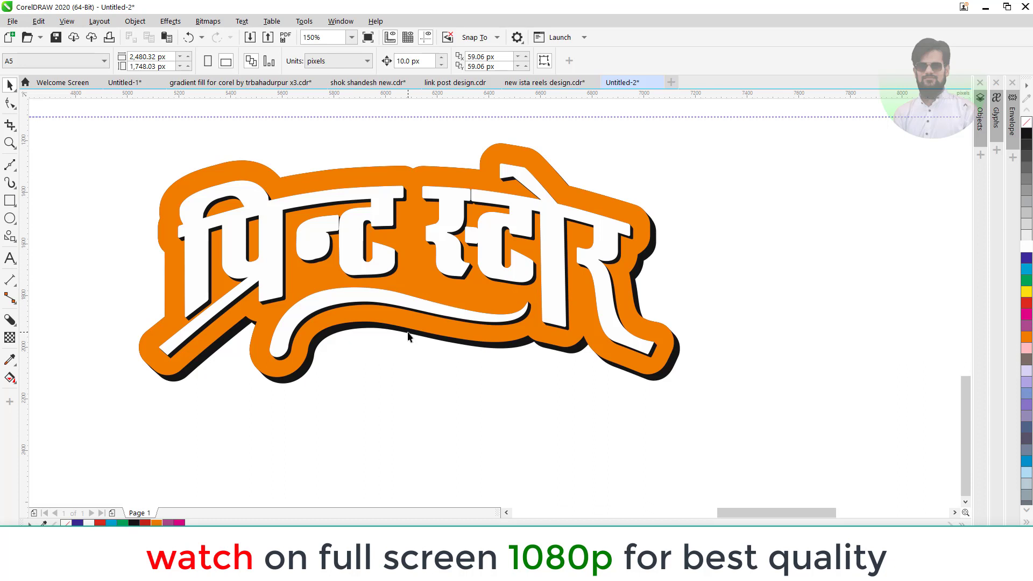
- Apply a vertical linear gradient to the title lettering, from white at the upper edge to orange below
left_click(380, 203)
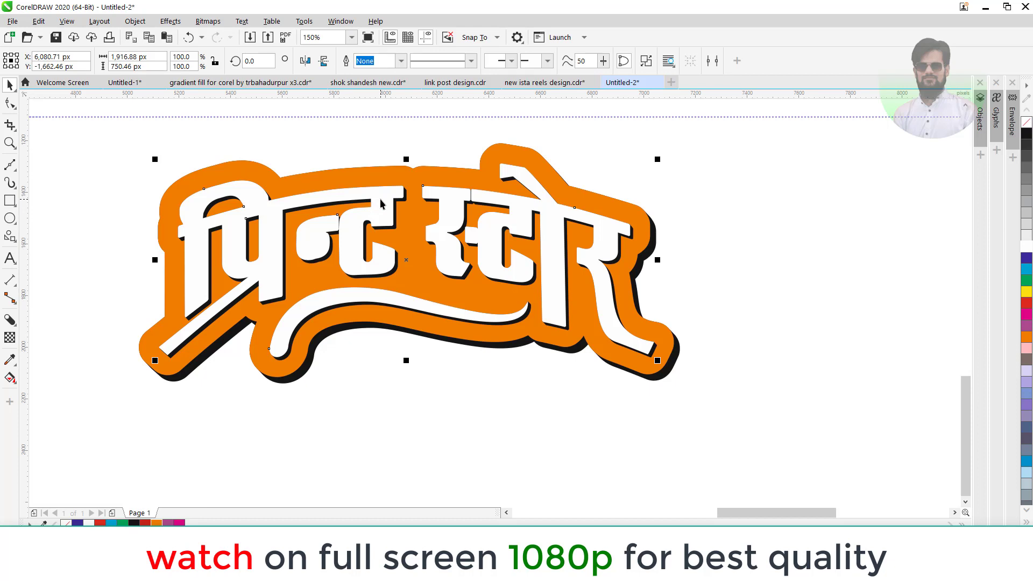
key("g")
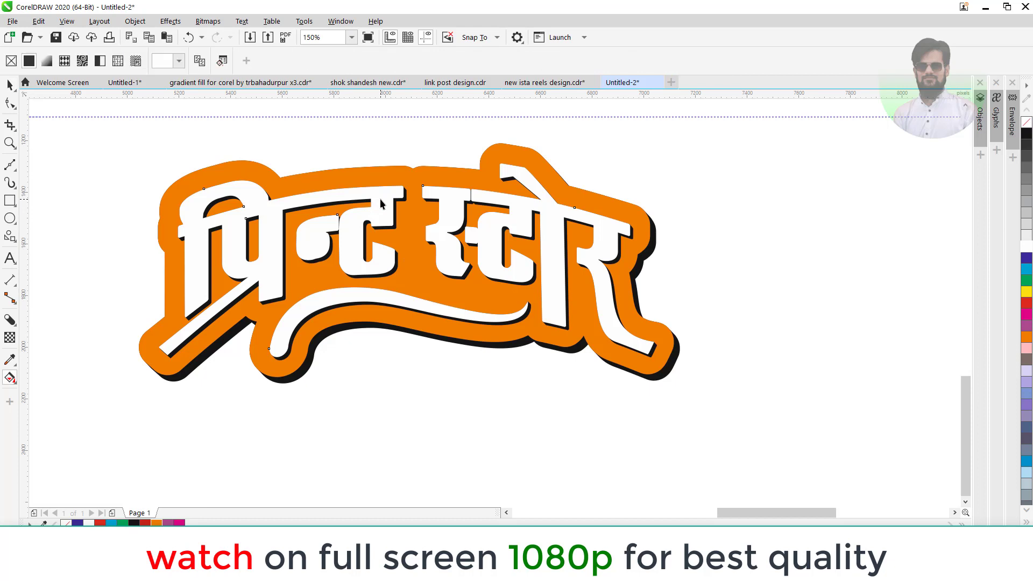
left_click_drag(388, 192, 389, 263)
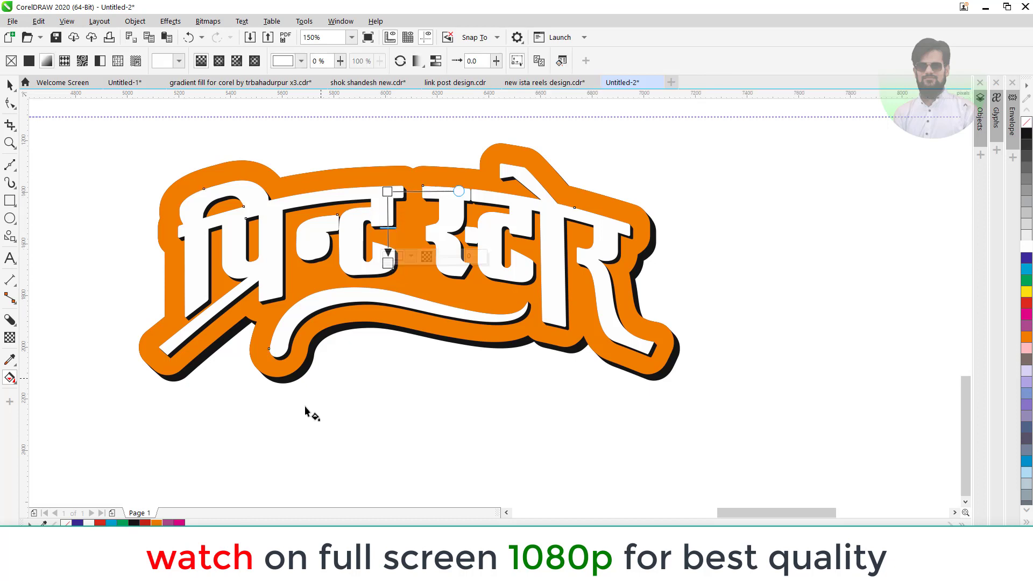
left_click(156, 522)
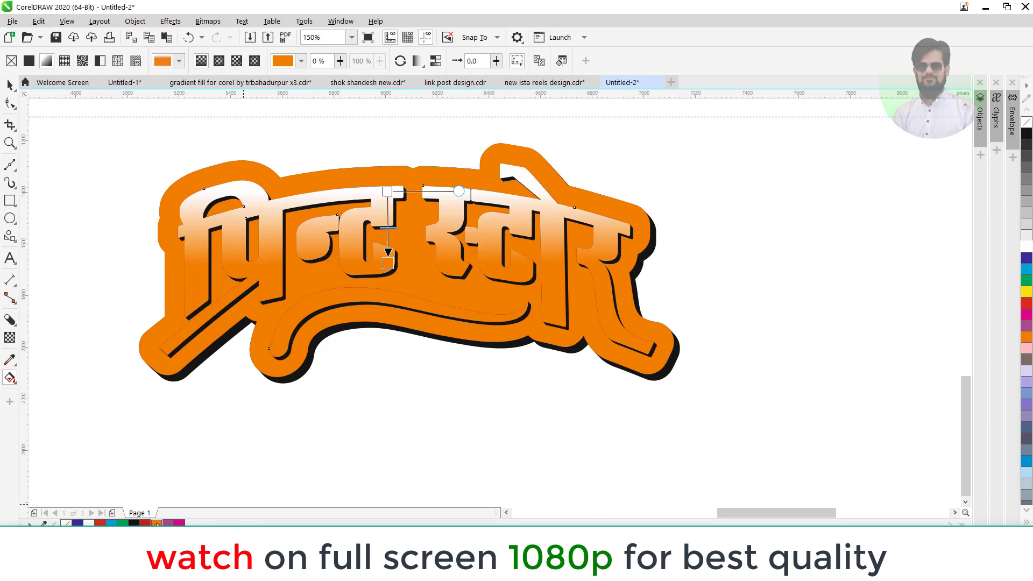
- Change the upper color of the title lettering's gradient to yellow
left_click(387, 191)
left_click(1027, 293)
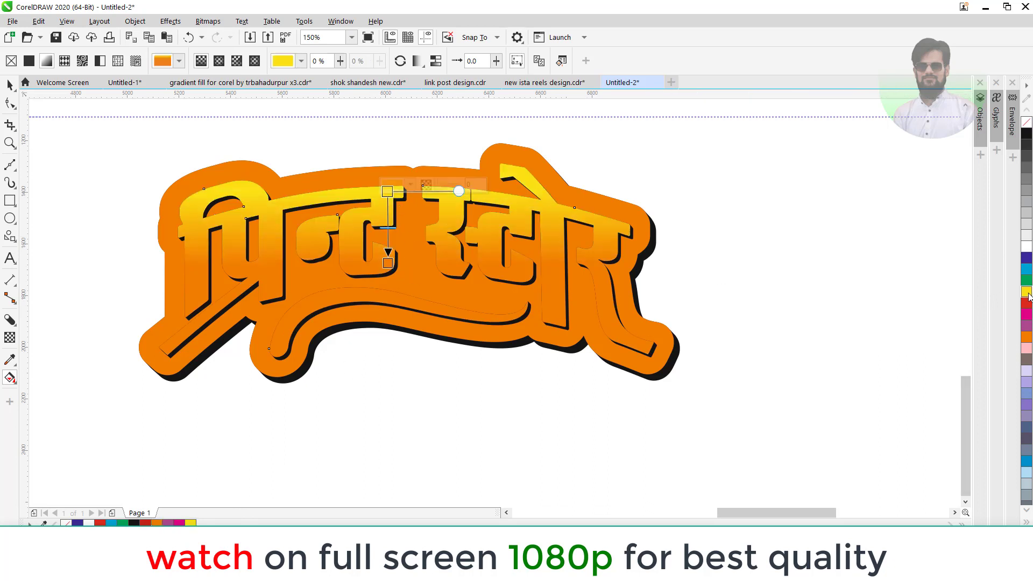
left_click(9, 85)
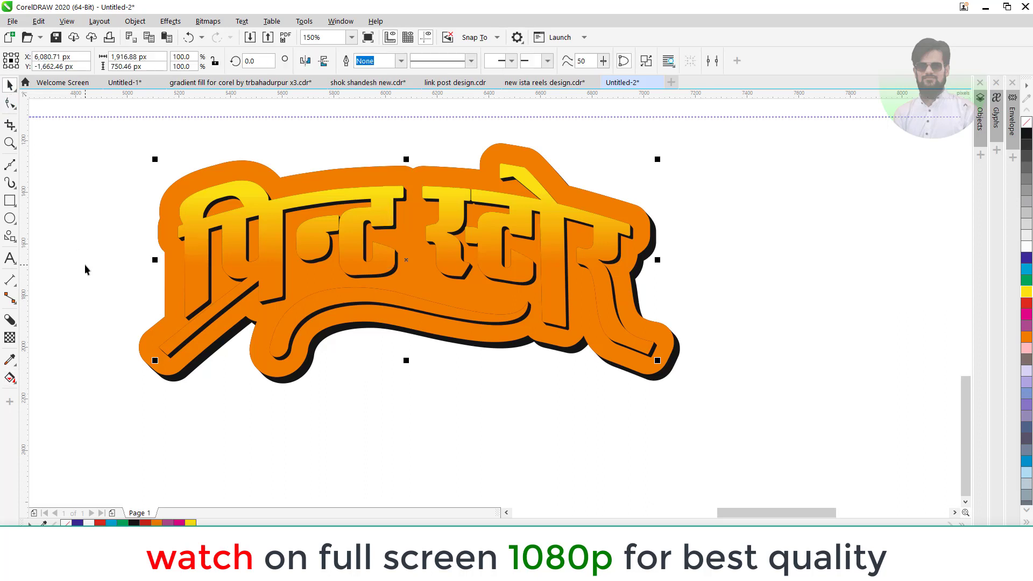
left_click(85, 264)
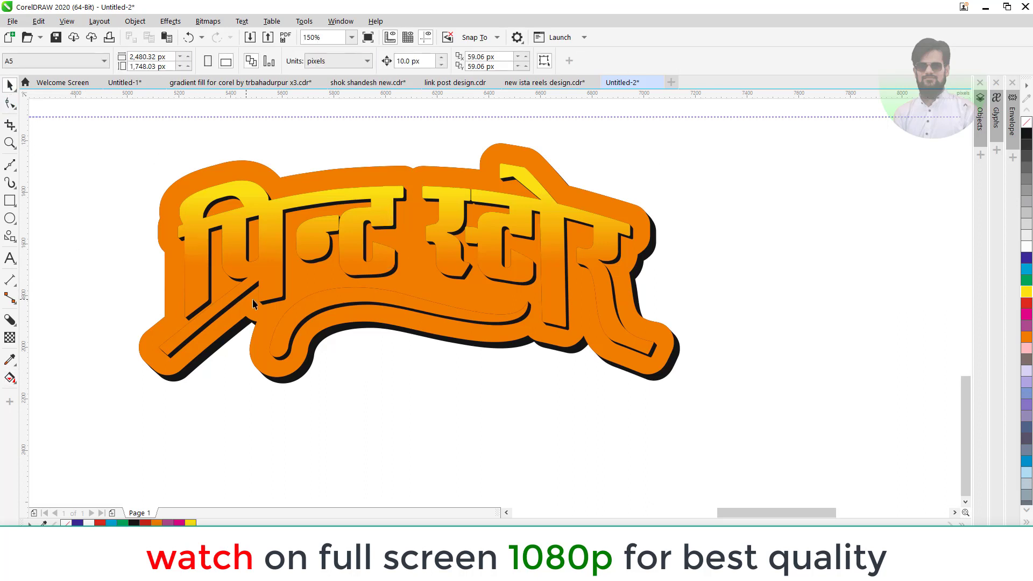
- Apply a uniform transparency of 43 to the black block shadow of the title lettering
left_click(224, 314)
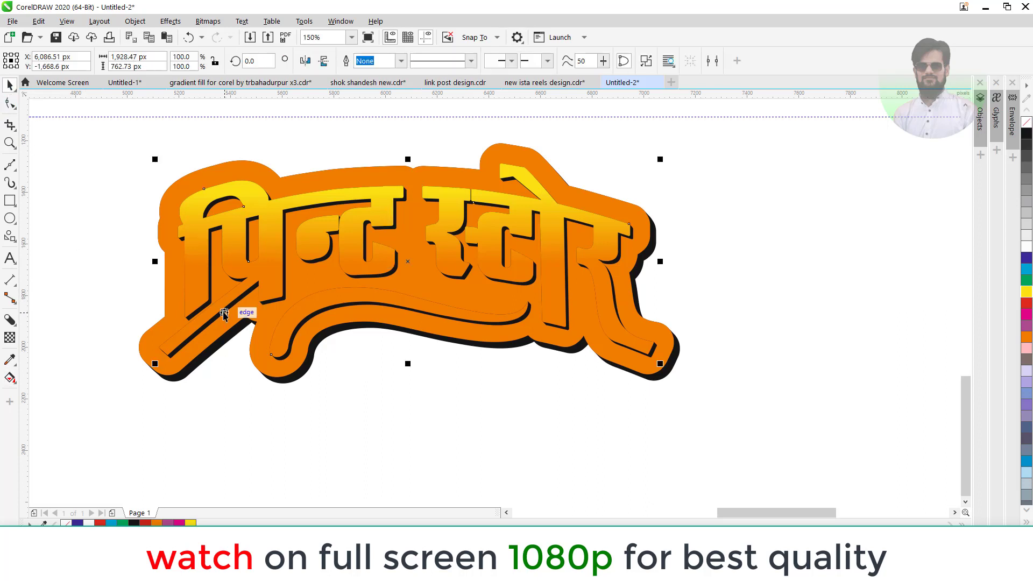
left_click(10, 338)
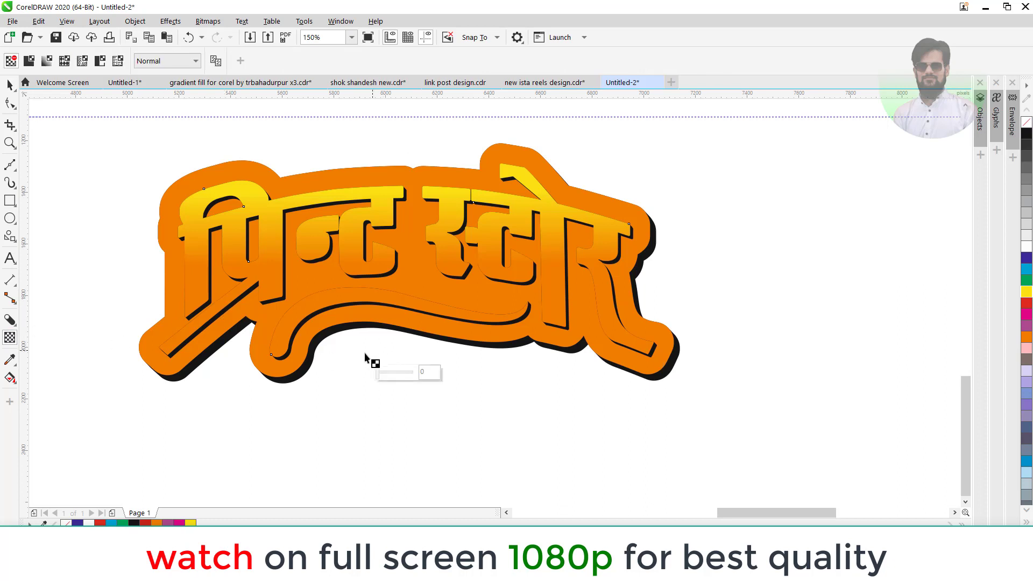
left_click(391, 375)
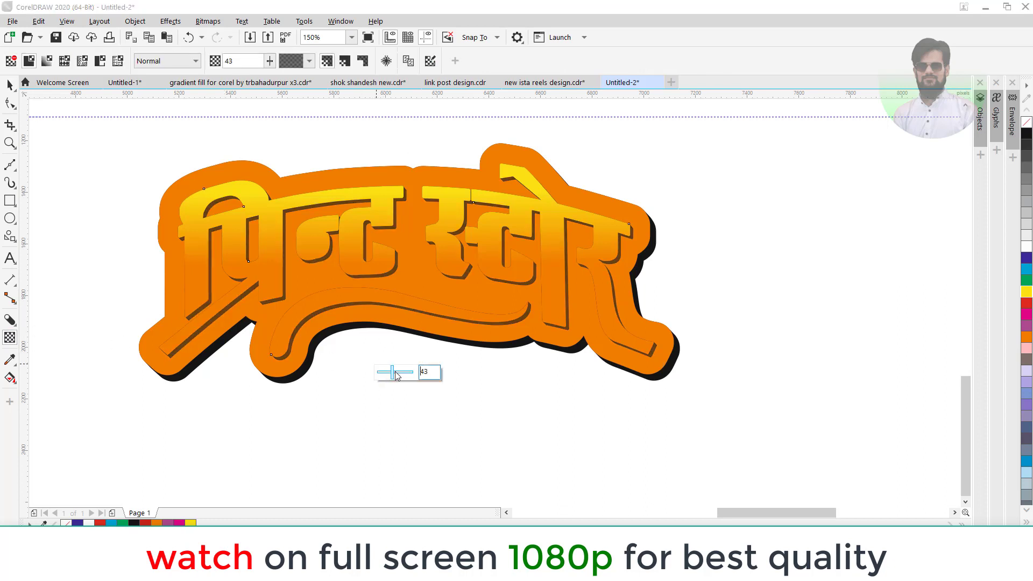
left_click(9, 85)
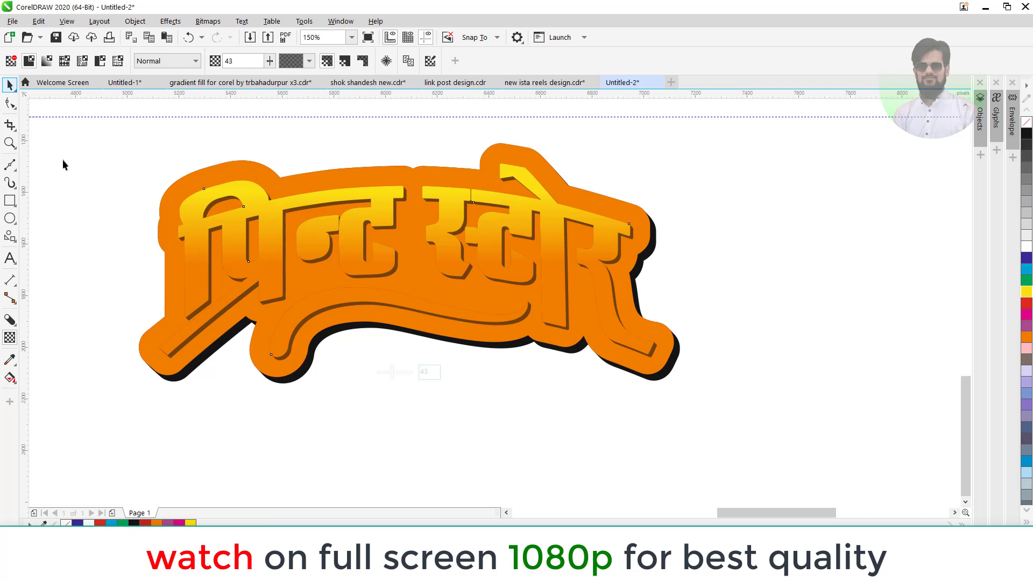
left_click(95, 240)
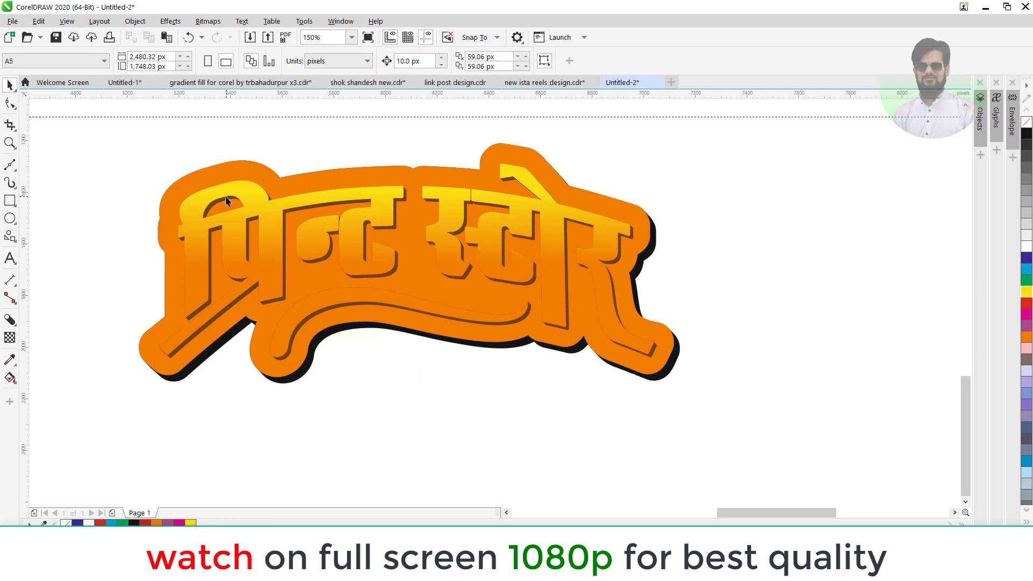
- Fill the orange outline shape behind the lettering with green
left_click(259, 179)
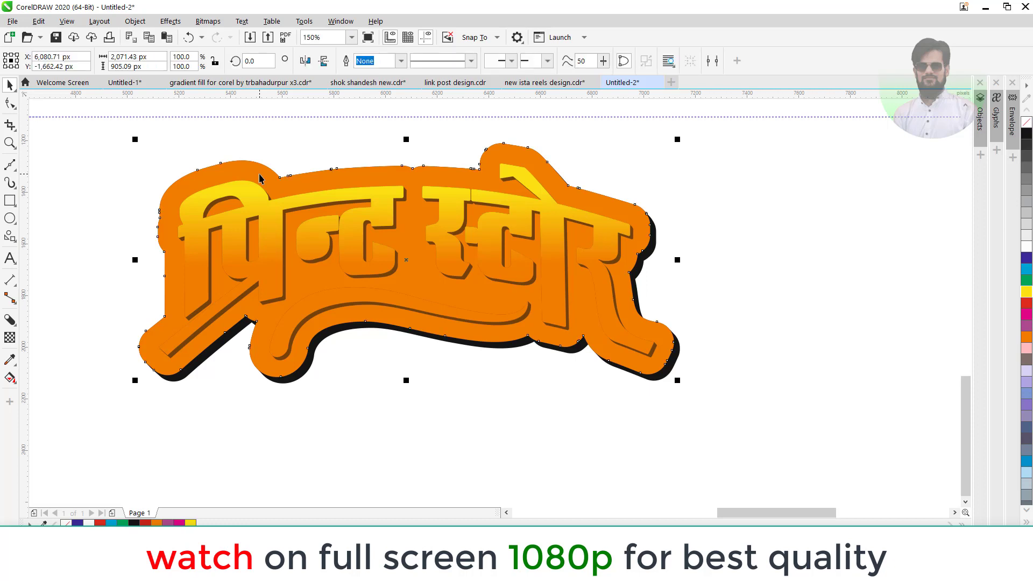
left_click(1026, 279)
left_click(851, 355)
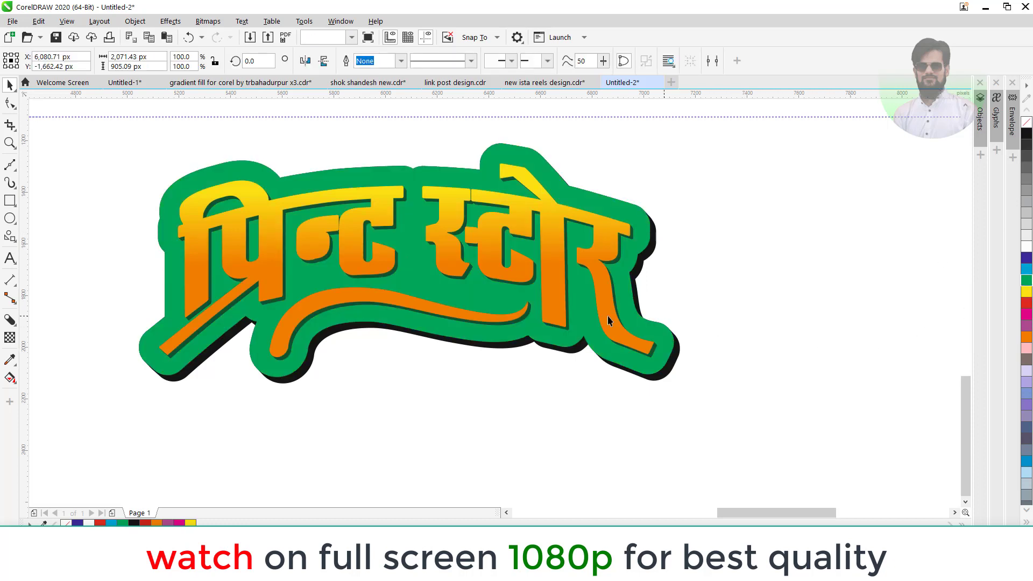
- Apply a vertical linear gradient to the outline shape behind the lettering, with green at both ends
left_click(579, 203)
key("g")
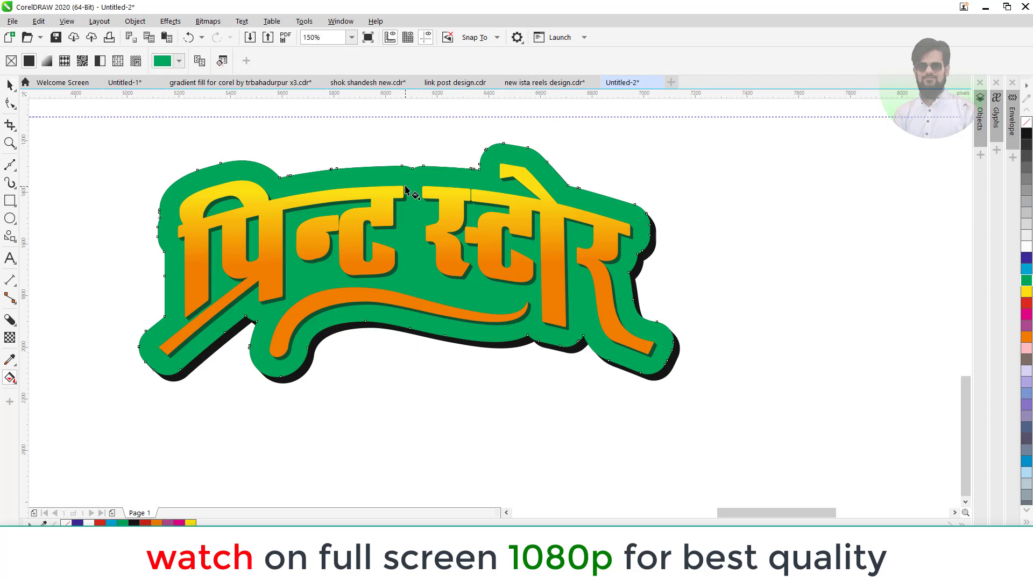
left_click_drag(410, 179, 410, 328)
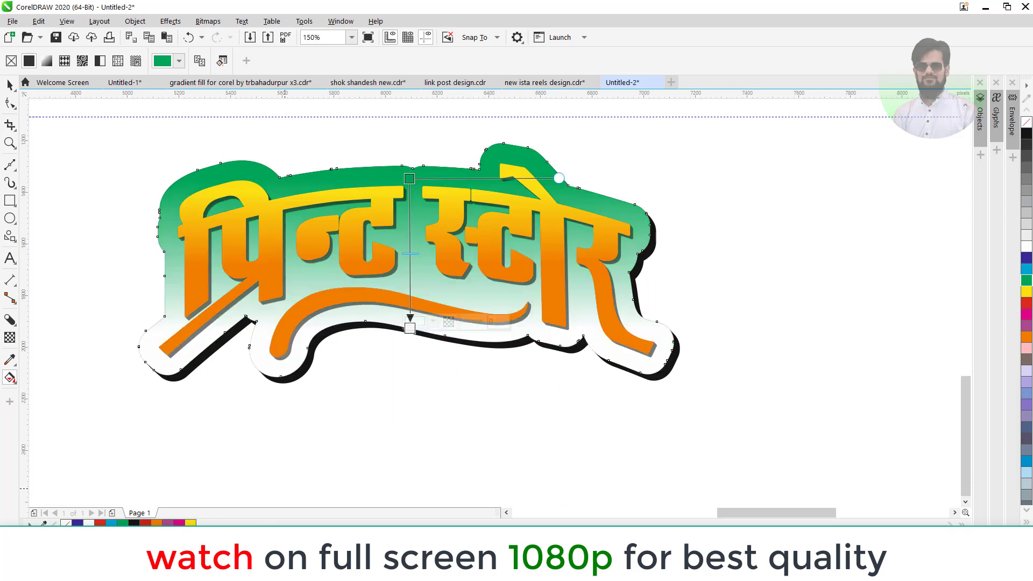
left_click_drag(122, 522, 410, 328)
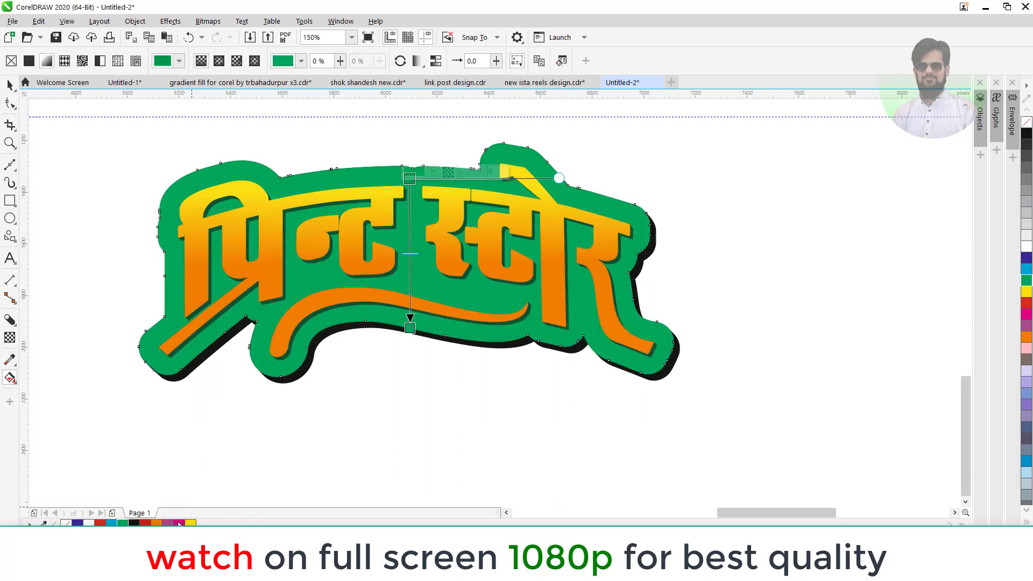
- Try a lighter green shade at the upper end of the outline shape's gradient
left_click(127, 522)
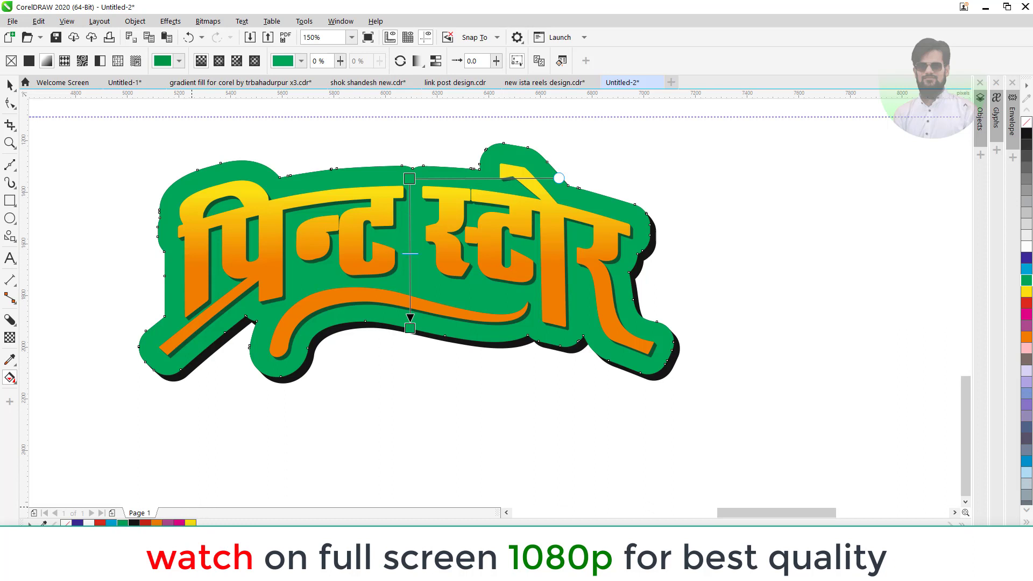
left_click(122, 522)
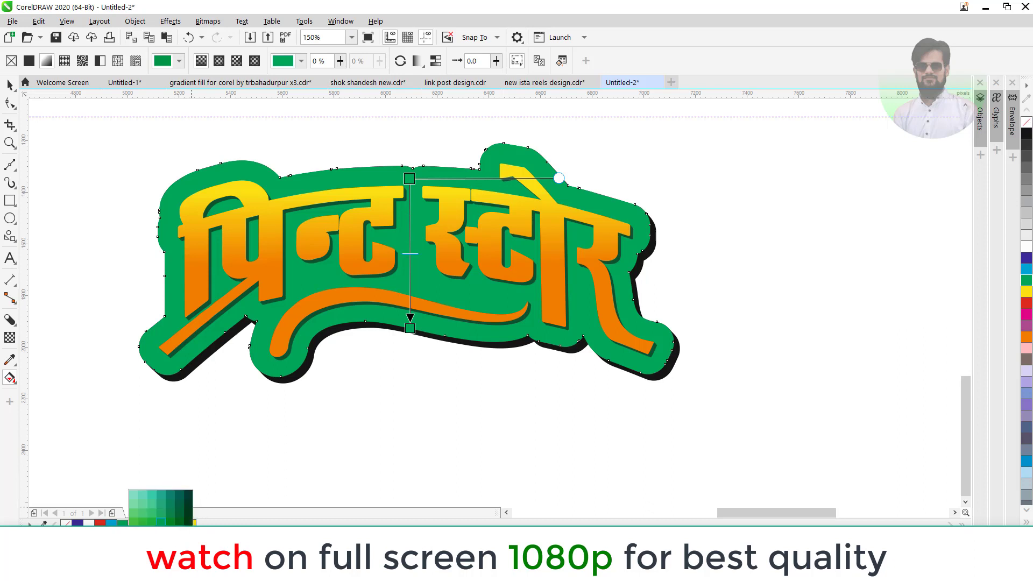
left_click(142, 520)
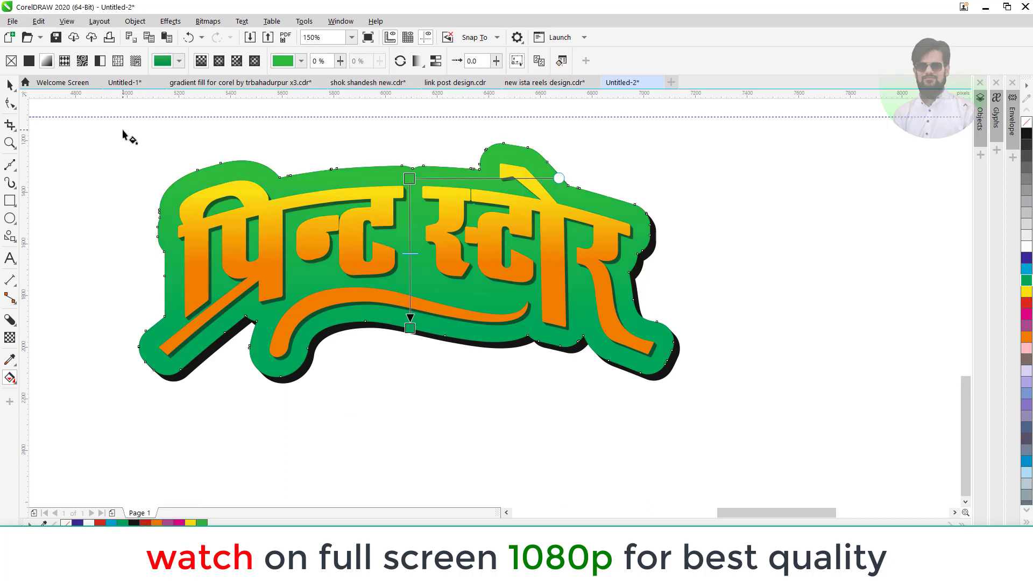
left_click(16, 90)
left_click(56, 203)
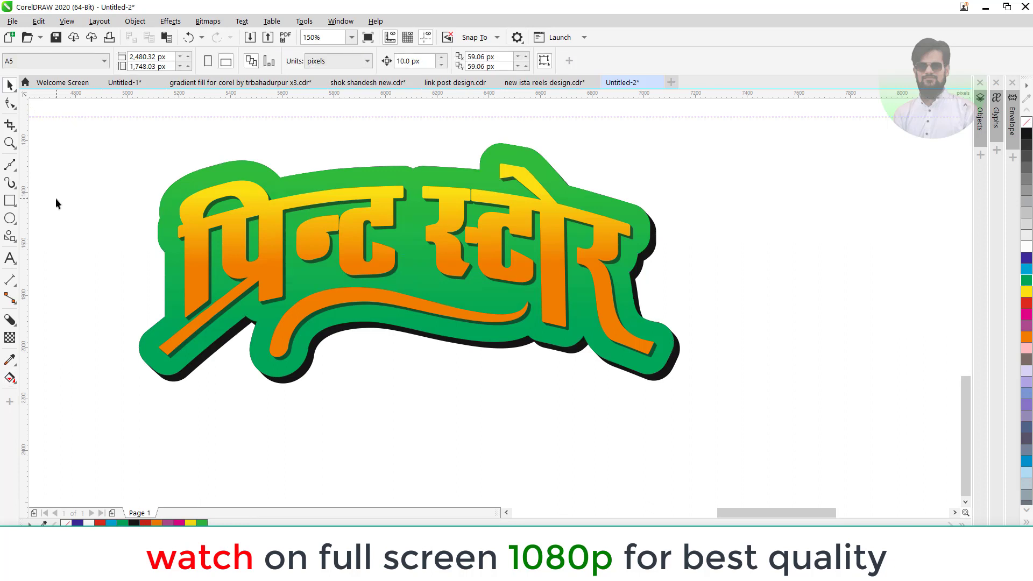
- Set the outline shape's gradient to the base green at the upper end and a dark green shade at the lower end
left_click(233, 170)
key("g")
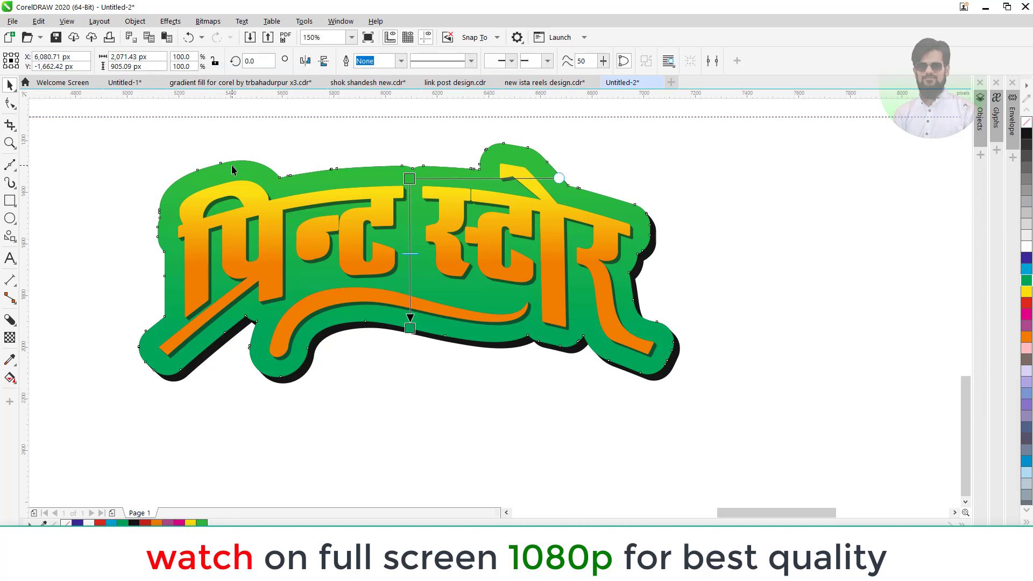
left_click(409, 178)
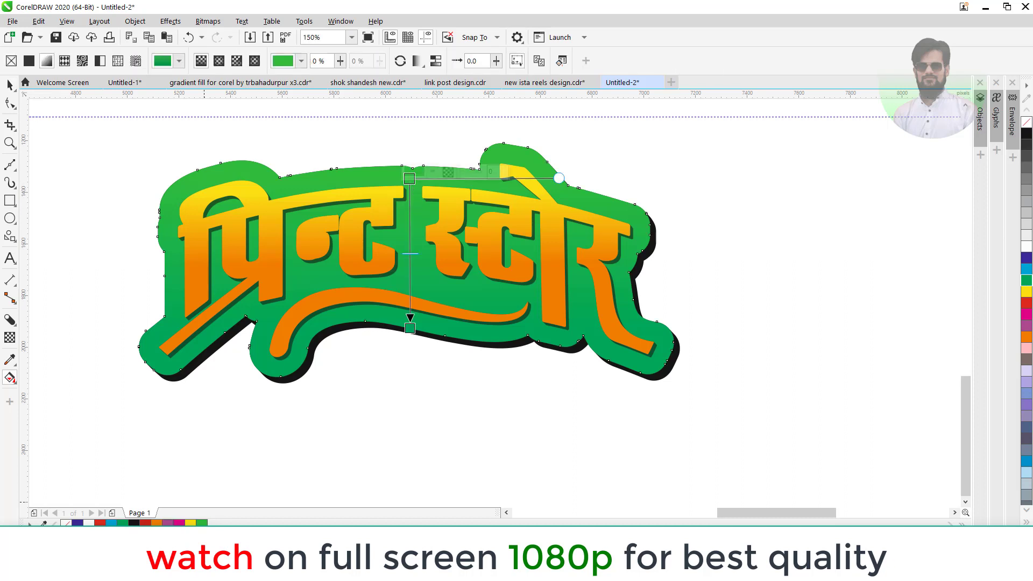
left_click(122, 522)
left_click(410, 329)
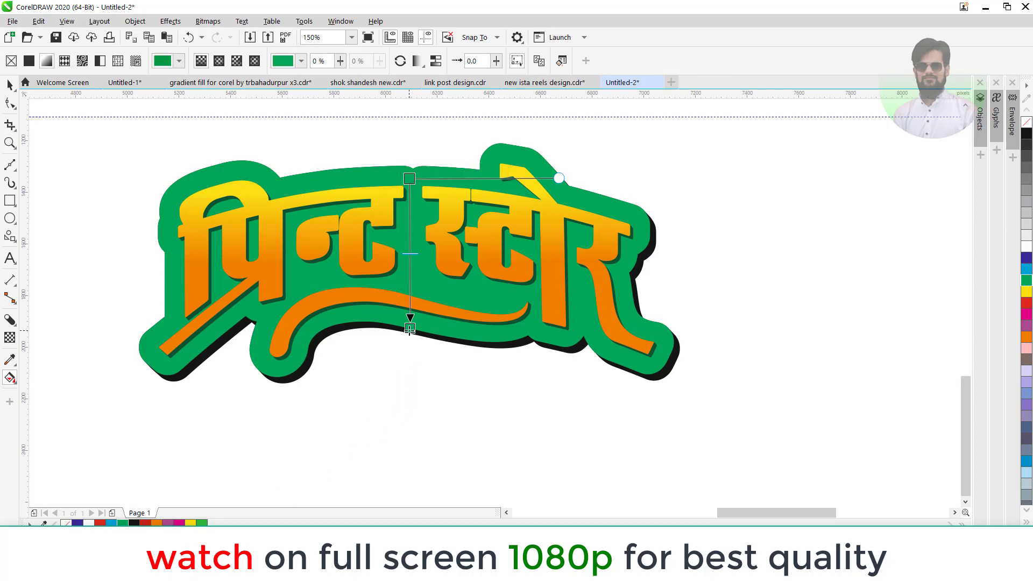
left_click(410, 328)
left_click(122, 523)
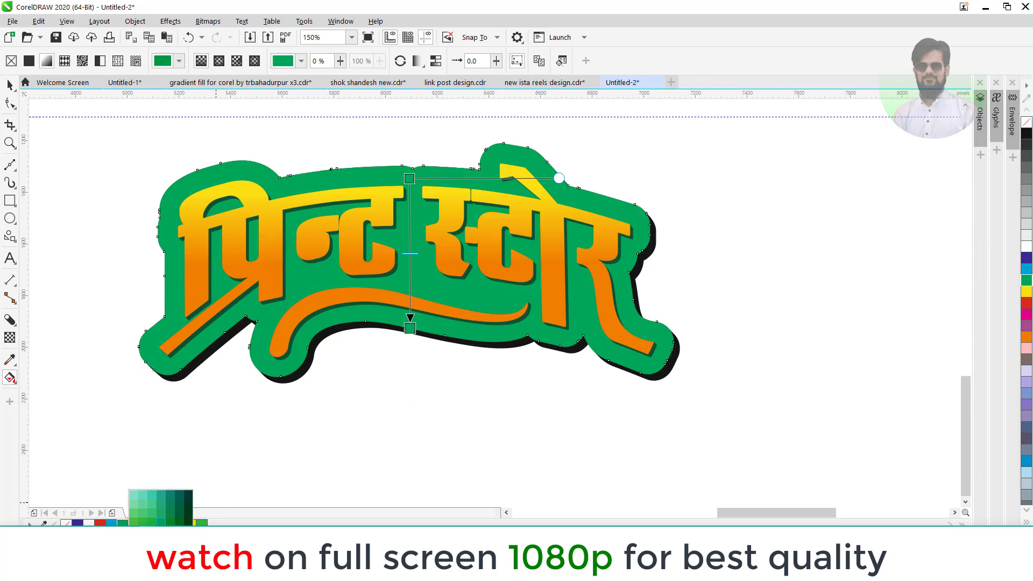
left_click(173, 523)
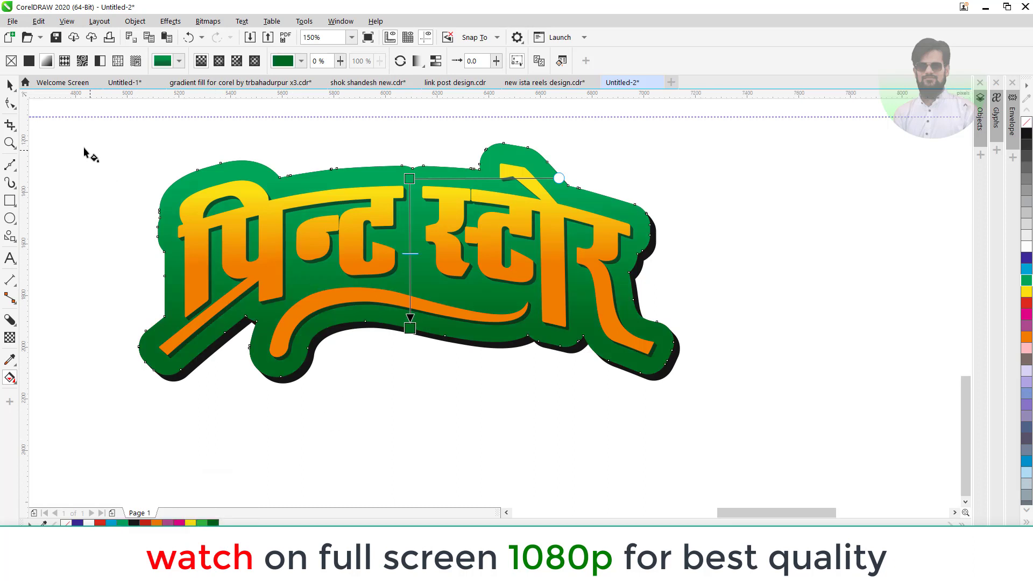
left_click(10, 85)
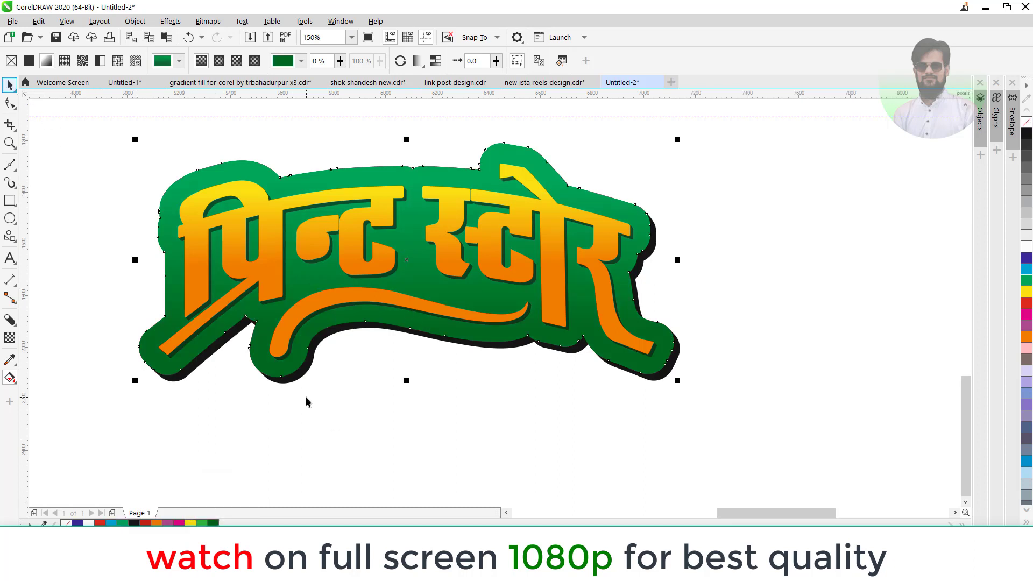
- Fill the black block shadow of the outline shape with a near-black green shade
left_click(310, 370)
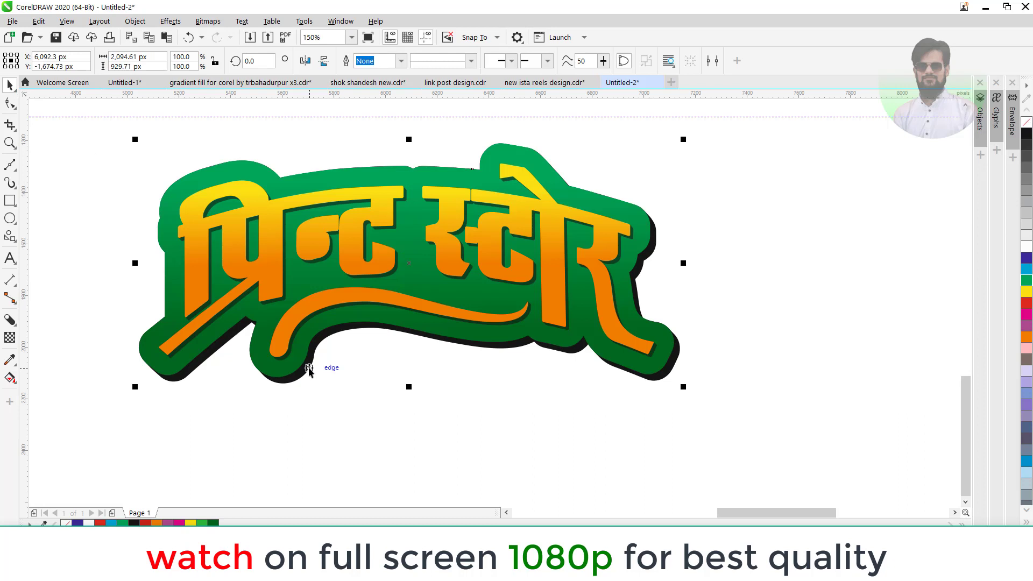
left_click(213, 523)
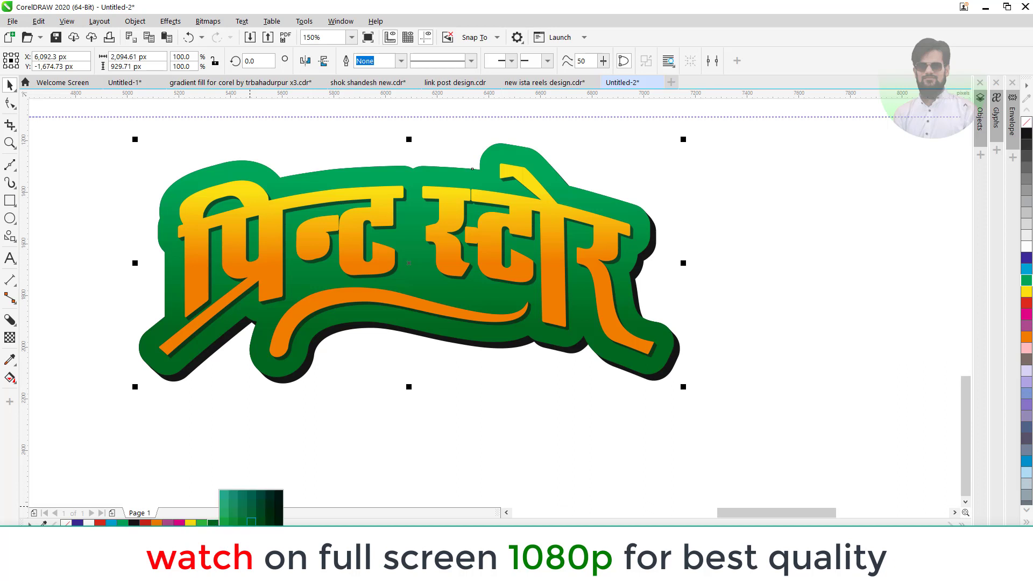
left_click(270, 523)
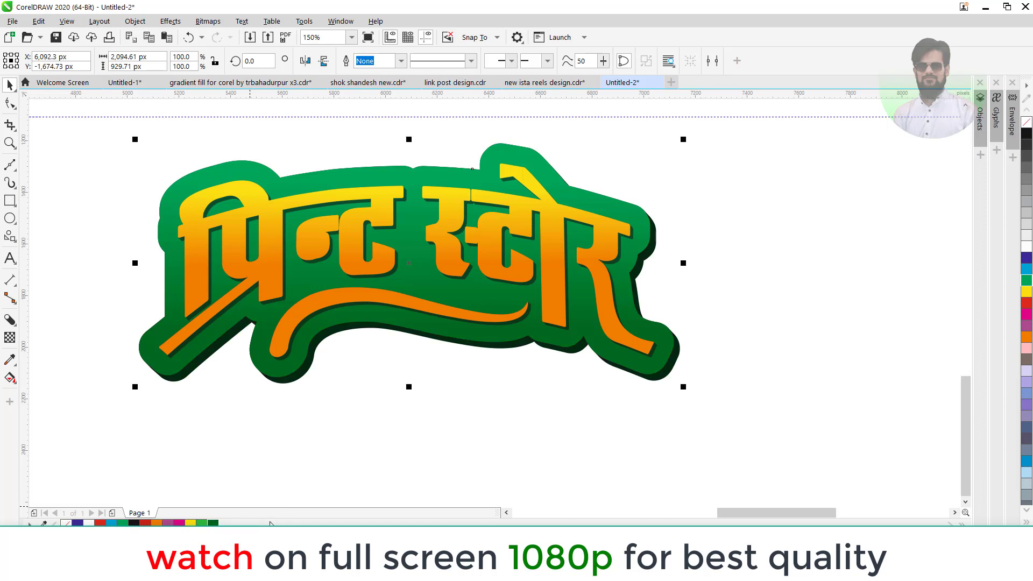
- Recolor the outline shape's block shadow with a slightly lighter dark green shade
left_click(303, 398)
left_click(290, 373)
left_click(223, 522)
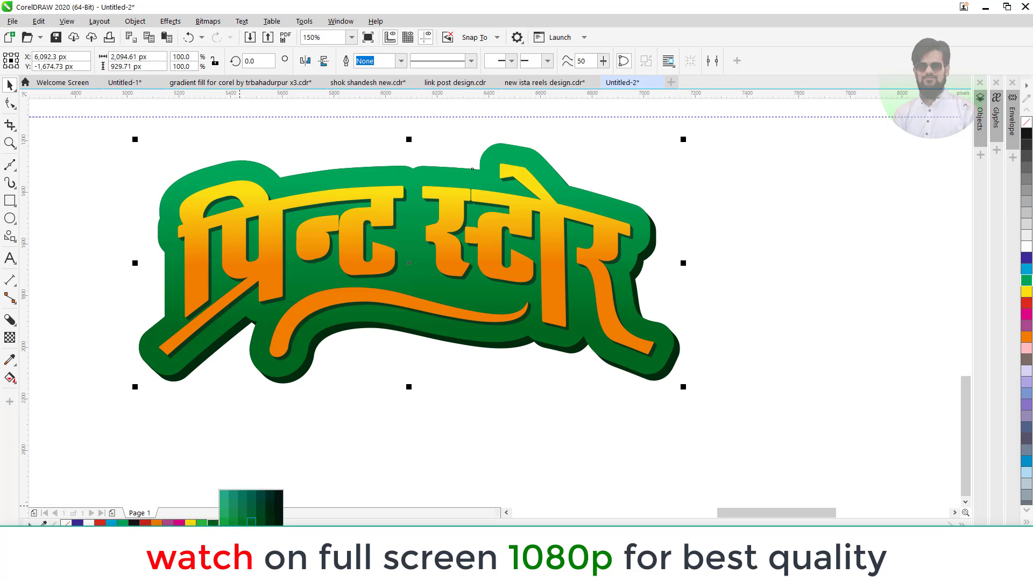
left_click(264, 520)
left_click(345, 448)
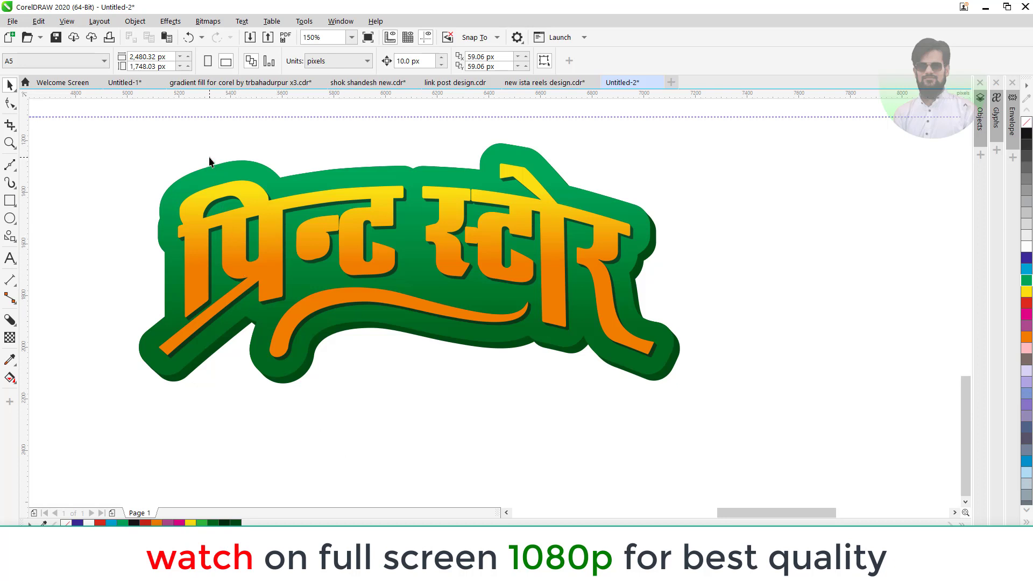
- Draw a freehand curve about 166 px wide and 53 px high along the upper-left edge of the first letter's arch
left_click(12, 167)
left_click(15, 171)
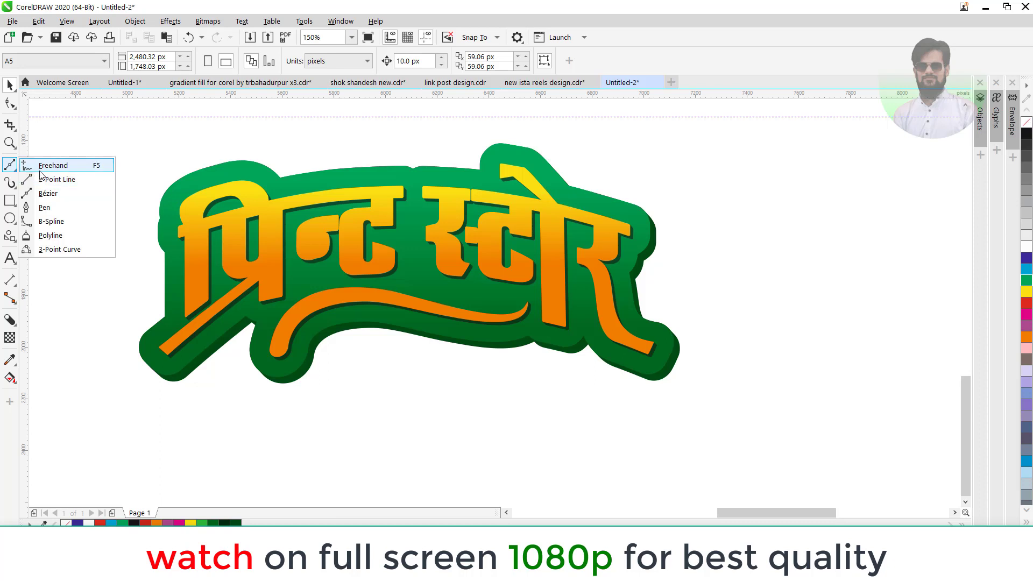
left_click(49, 165)
scroll(268, 192, "up", 2)
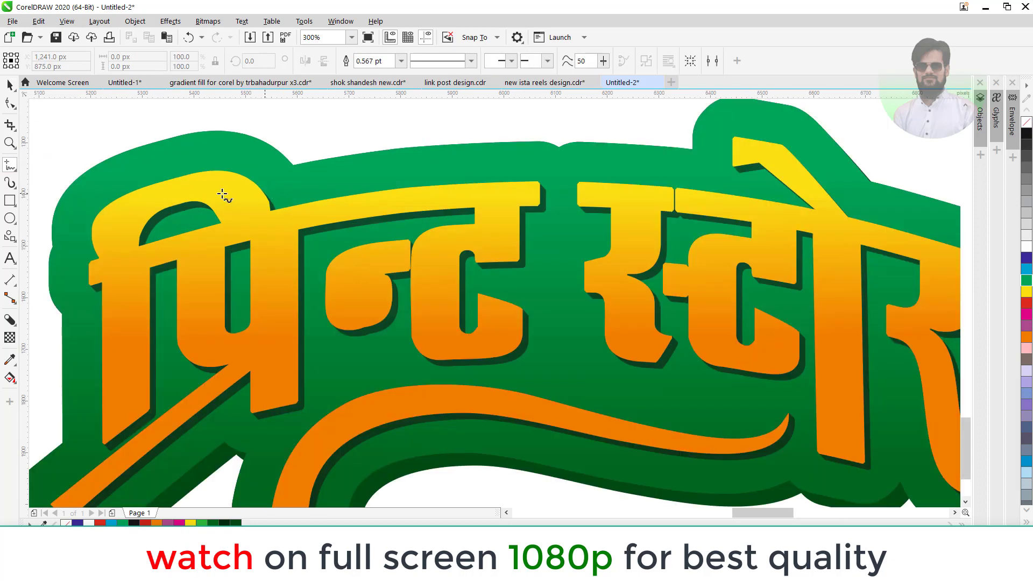
scroll(125, 186, "up", 2)
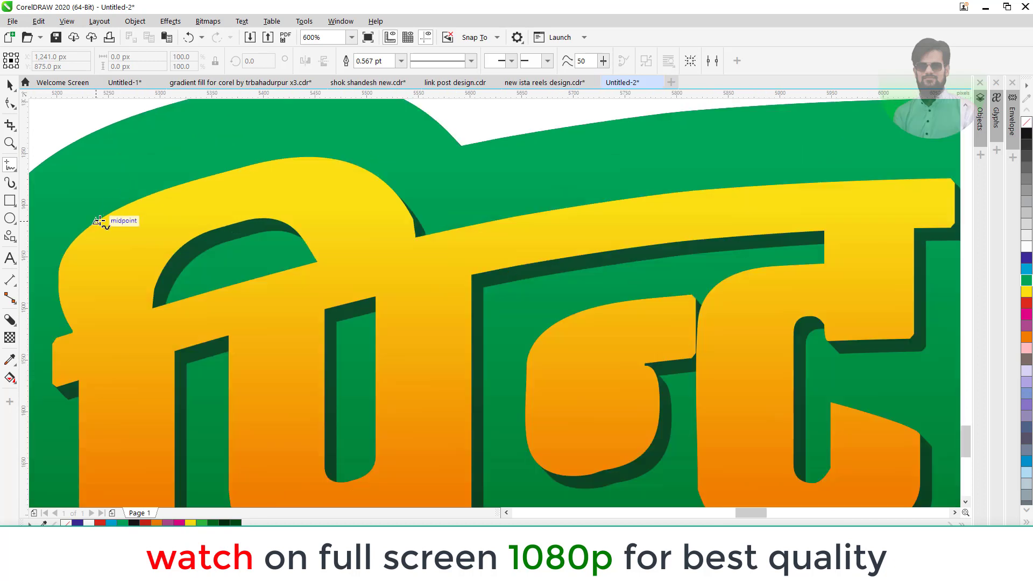
mouse_move(98, 220)
left_mouse_down()
mouse_move(175, 186)
mouse_move(270, 165)
left_mouse_up()
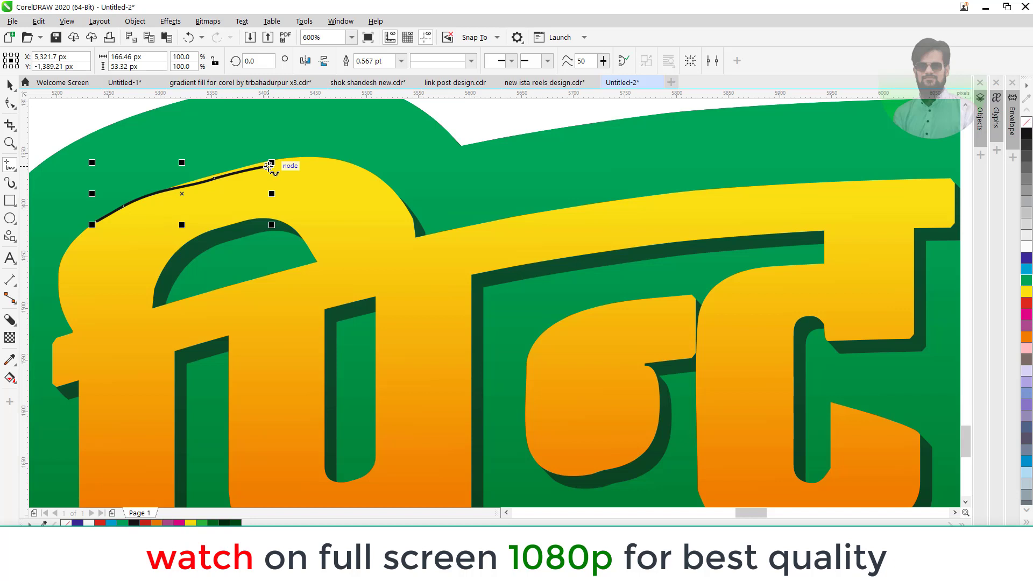
- Extend the freehand curve's end node to the crest of the arch and delete its two intermediate nodes
left_click(10, 103)
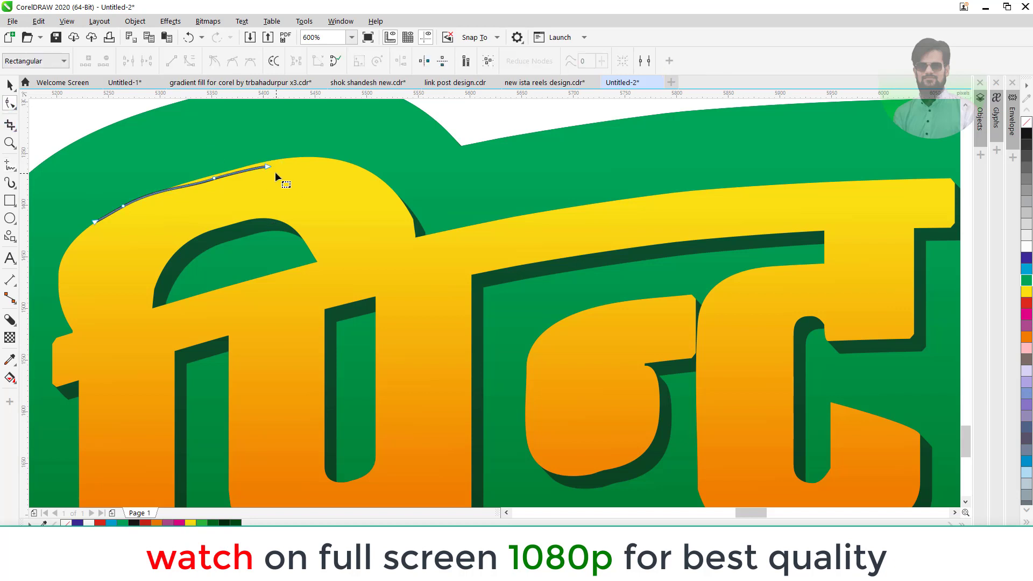
left_click_drag(269, 167, 298, 157)
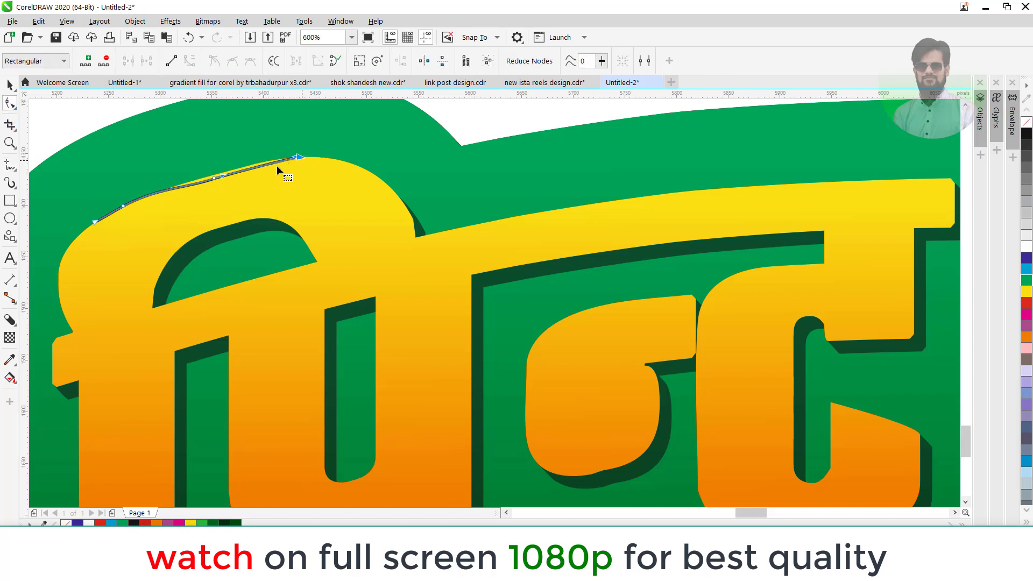
double_click(216, 179)
double_click(124, 206)
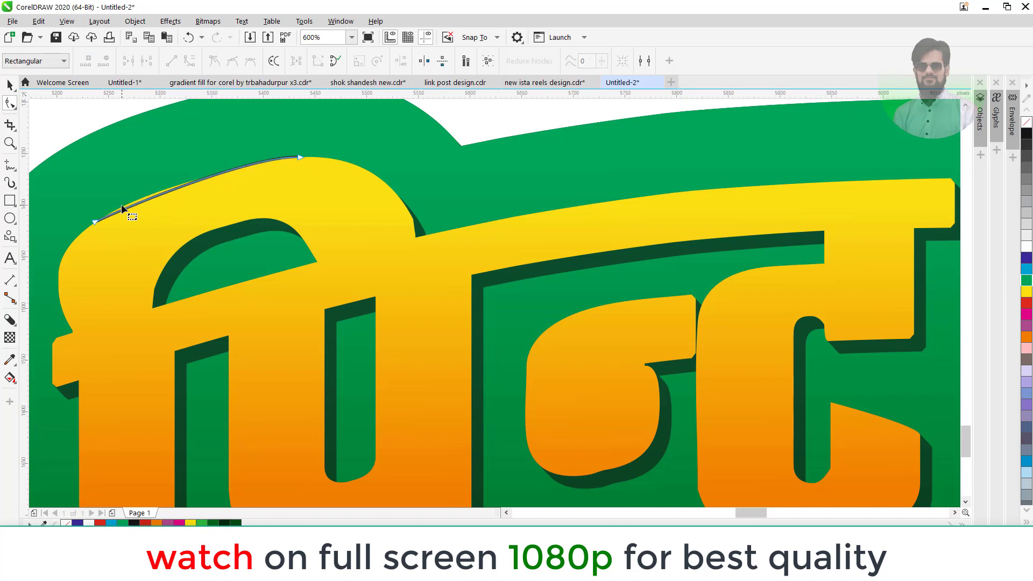
- Bend the start of the curve on the first letter's arch to follow the upper-left edge, and color its outline white
left_click(96, 225)
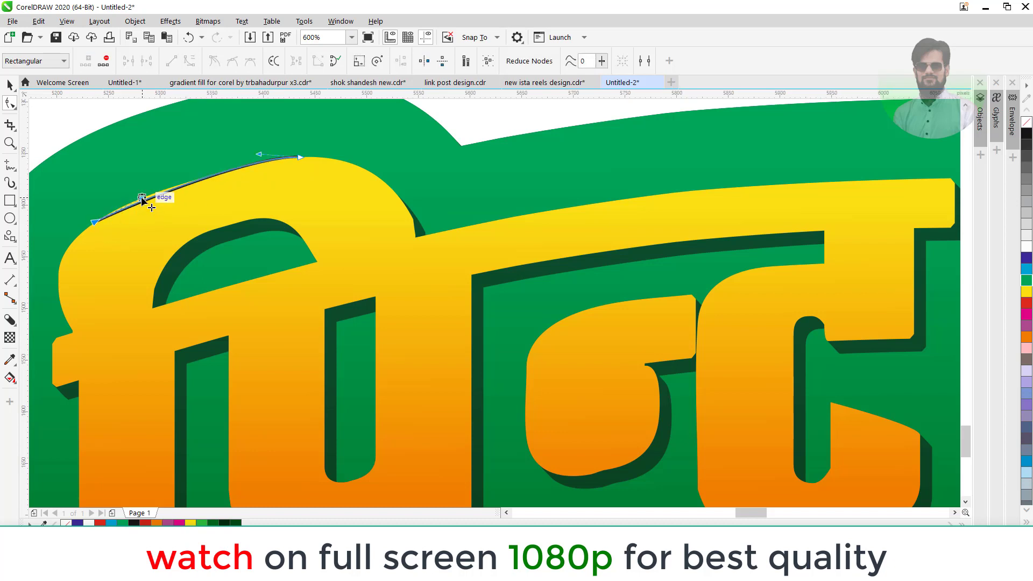
mouse_move(141, 197)
left_mouse_down()
mouse_move(251, 173)
mouse_move(142, 194)
left_mouse_up()
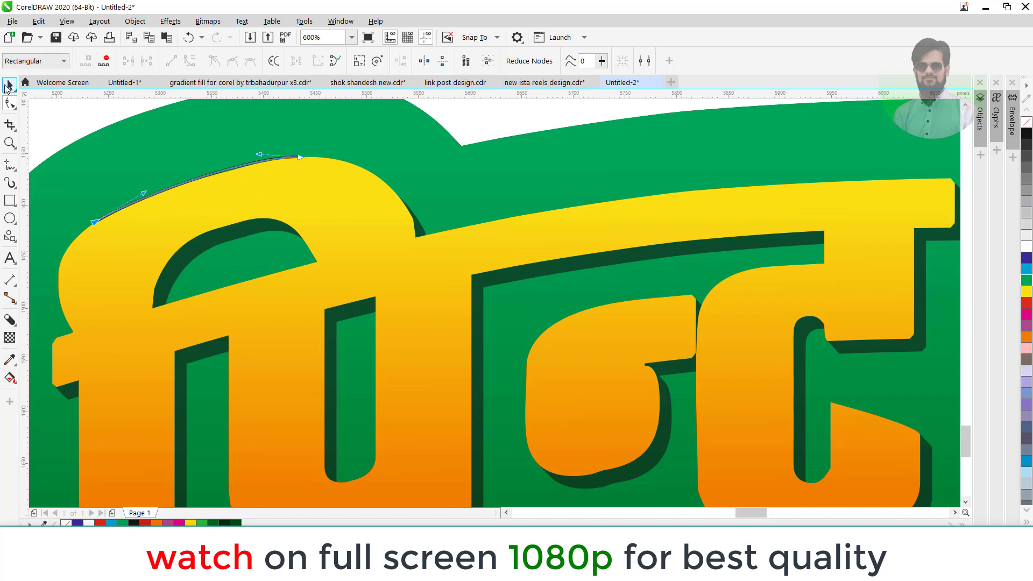
left_click(10, 85)
right_click(1027, 247)
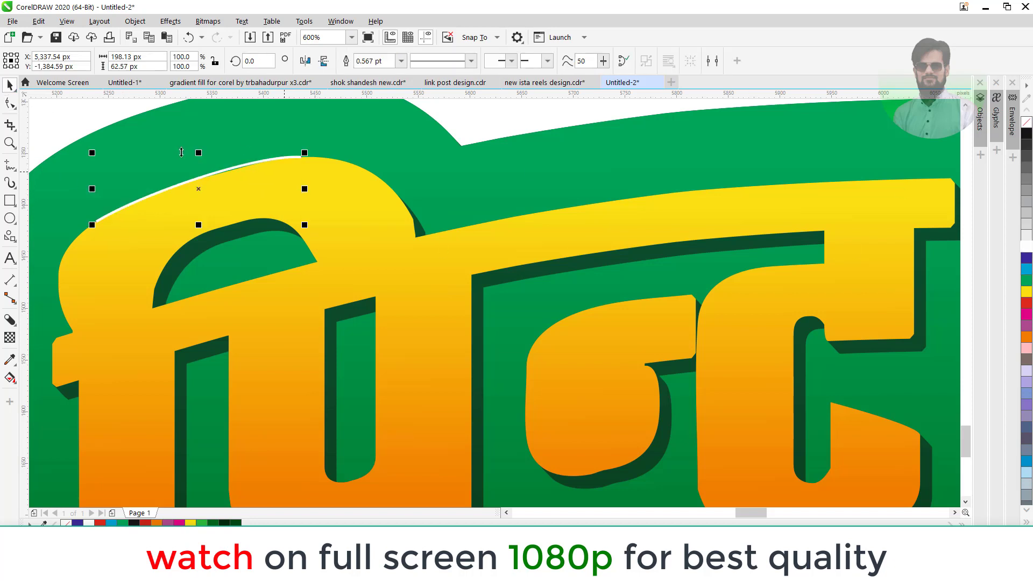
- Adjust the white curve's shape near the arch crest so it fits closely against the letter's edge
left_click(10, 103)
scroll(299, 158, "up", 3)
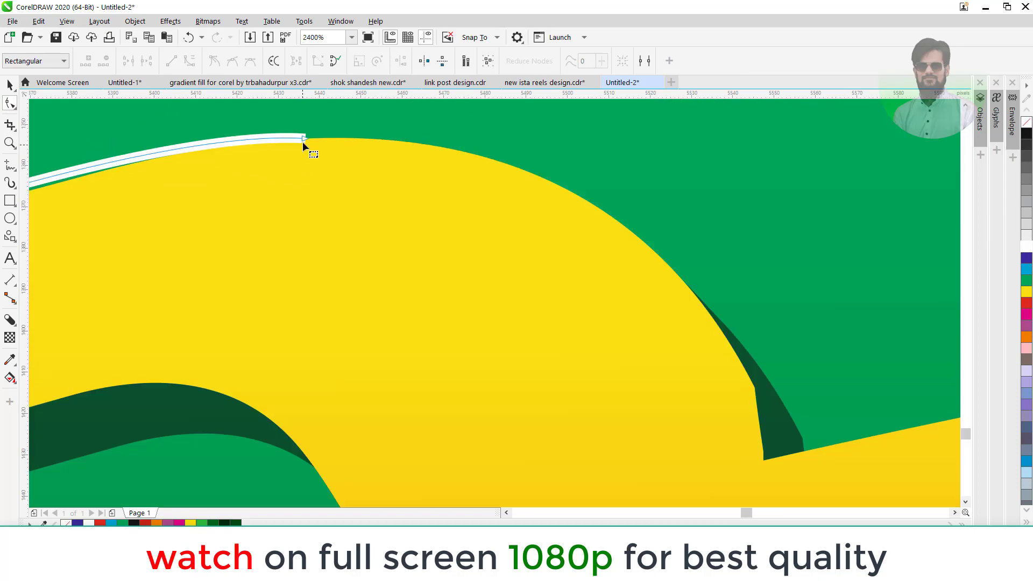
scroll(321, 166, "down", 2)
left_click_drag(231, 147, 223, 157)
left_click(10, 84)
- Draw a straight two-point line about 522 px wide and 52 px high along the headline of प्रिन्ट, from the arch's right base to the headline's right end
scroll(374, 314, "down", 3)
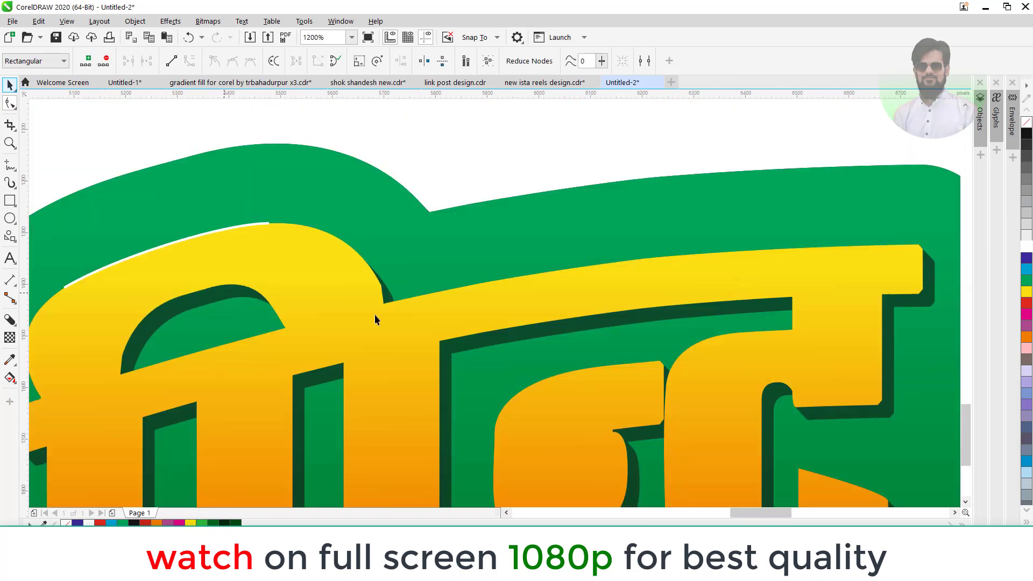
left_click(15, 170)
left_click(49, 179)
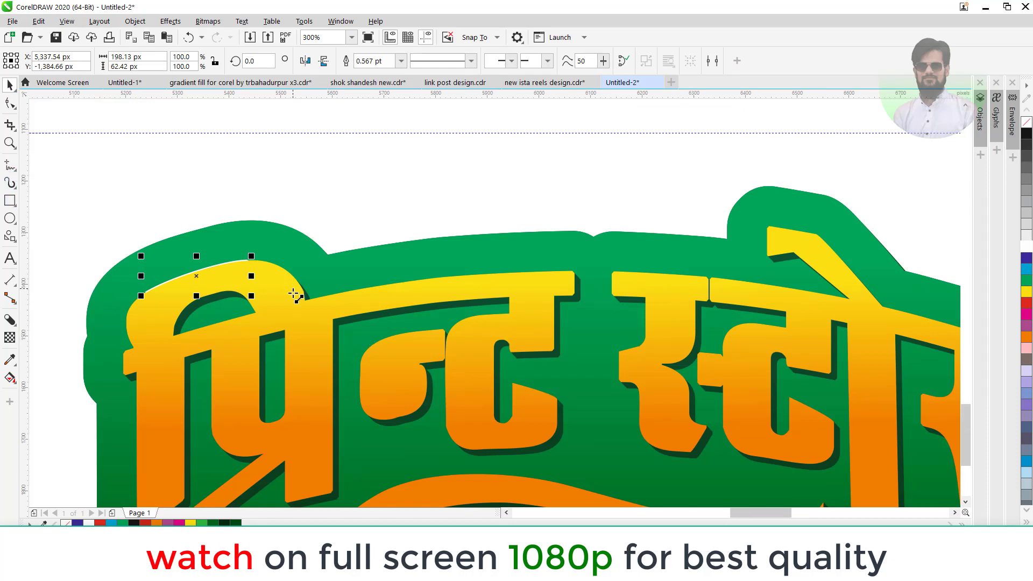
left_click_drag(305, 300, 575, 273)
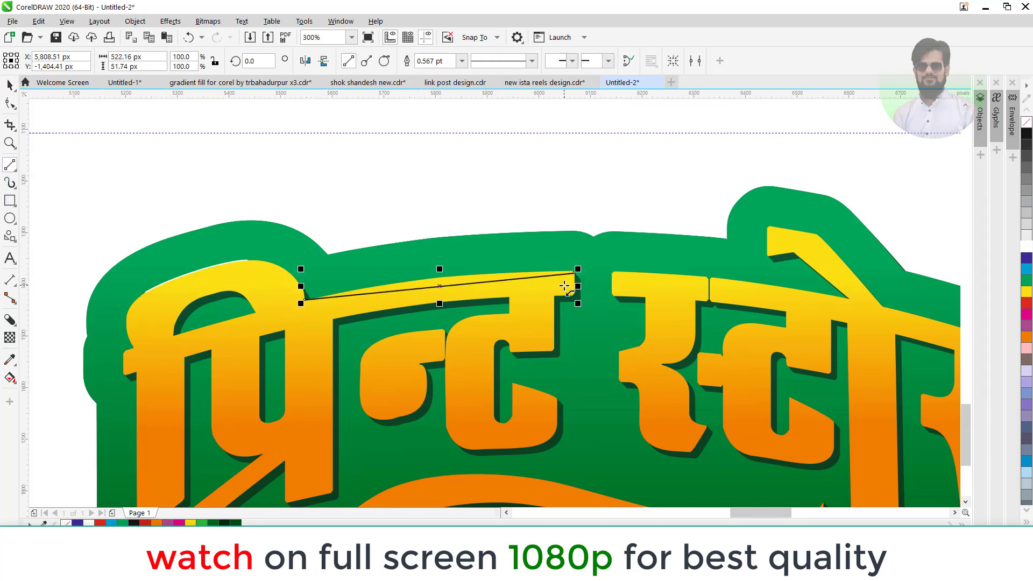
- Convert the headline line to a curve, bend it upward along the upper edge of प्रिन्ट, and give it a white outline
left_click(10, 103)
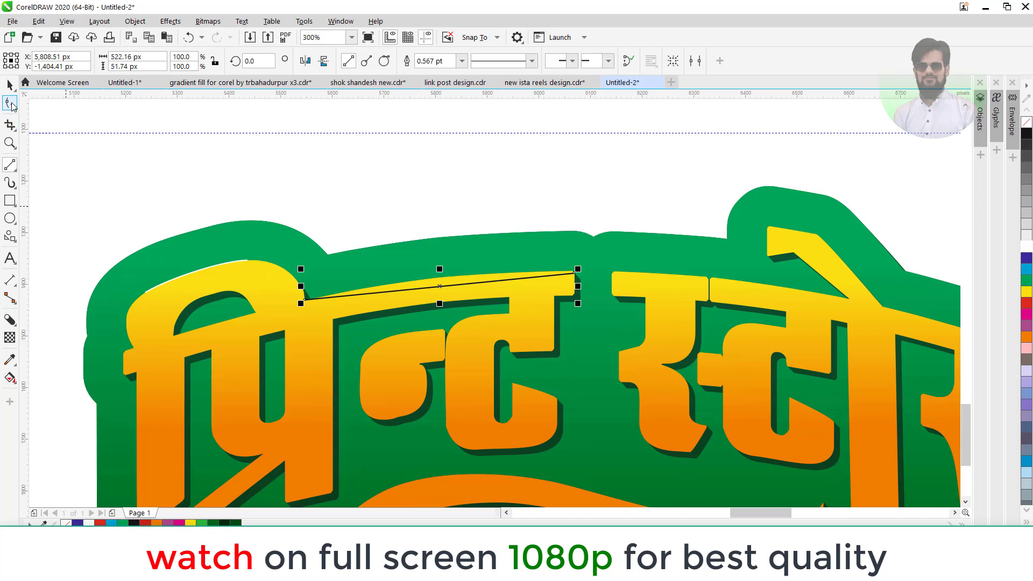
right_click(573, 273)
left_click(602, 360)
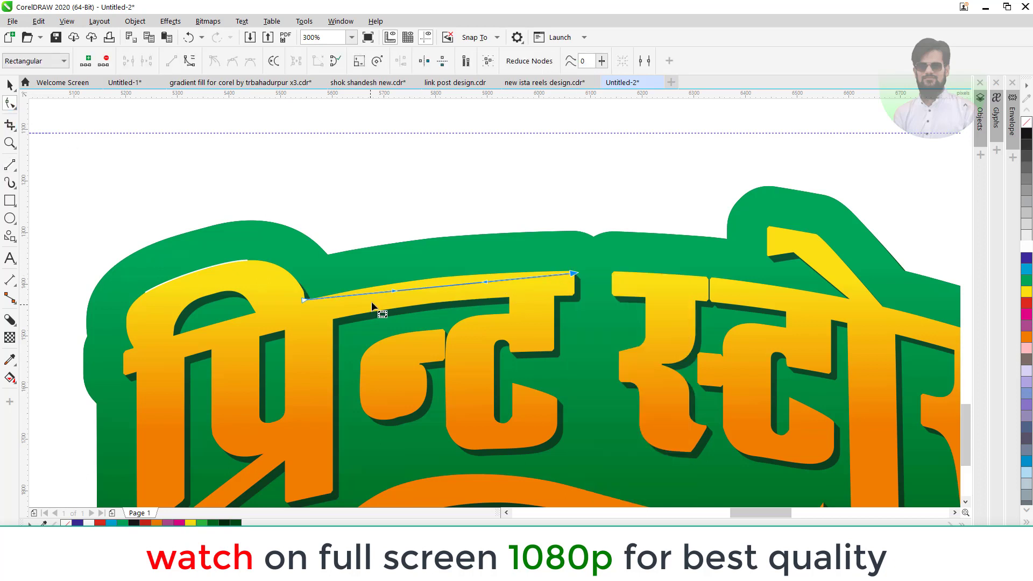
scroll(433, 285, "up", 2)
left_click_drag(437, 289, 435, 271)
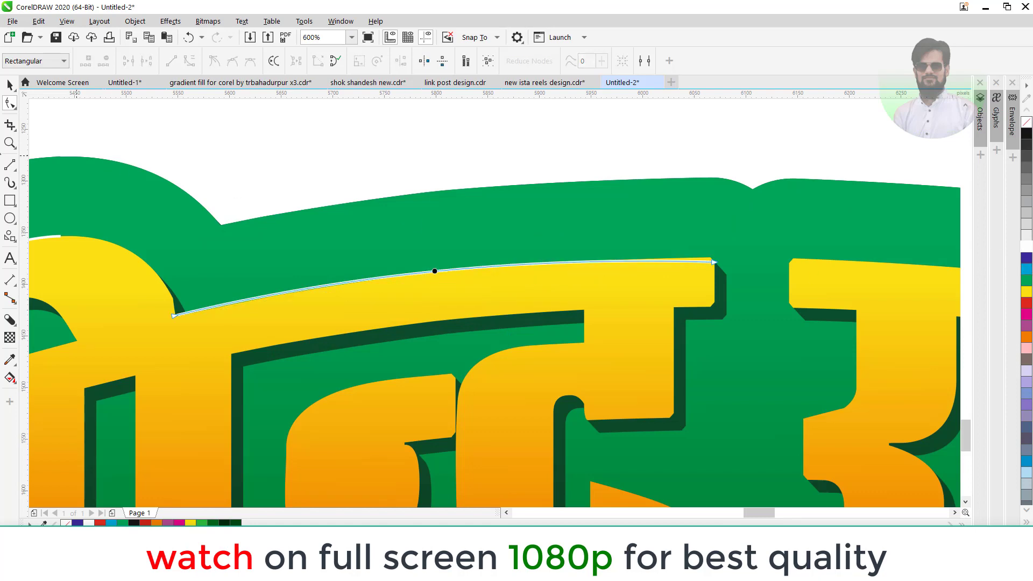
left_click(11, 86)
scroll(353, 249, "down", 4)
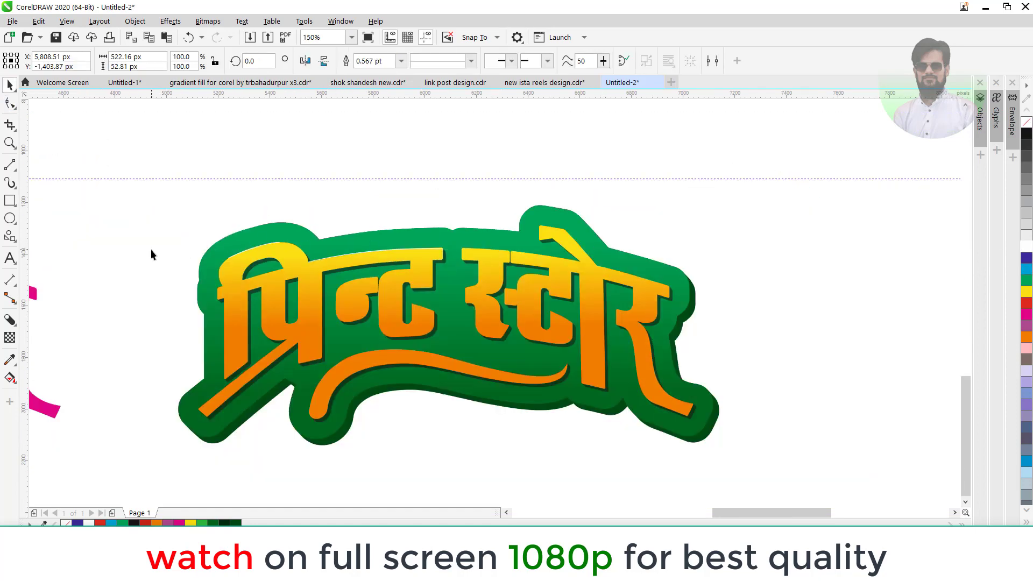
scroll(150, 250, "down", 2)
scroll(150, 250, "up", 2)
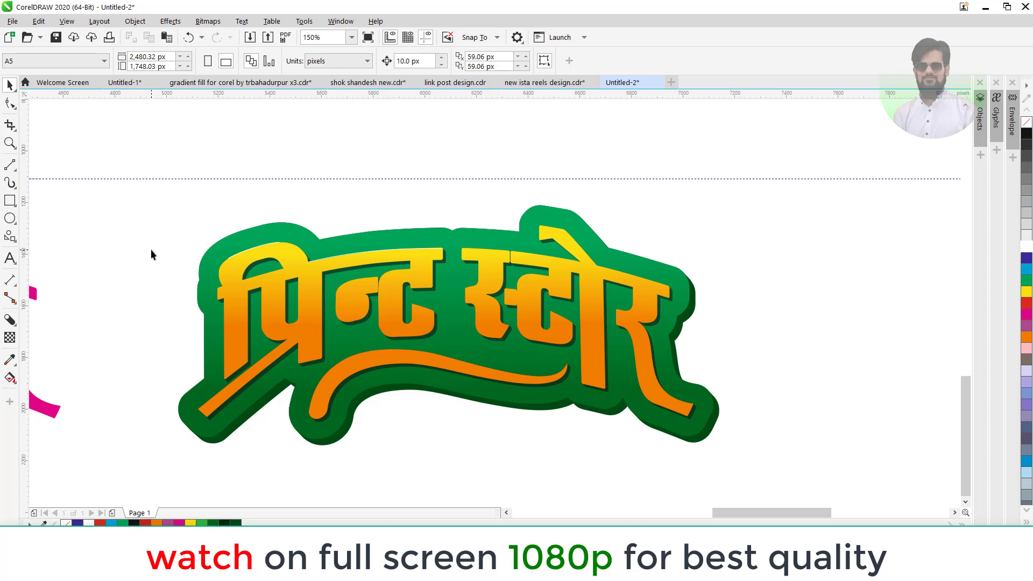
scroll(151, 250, "down", 2)
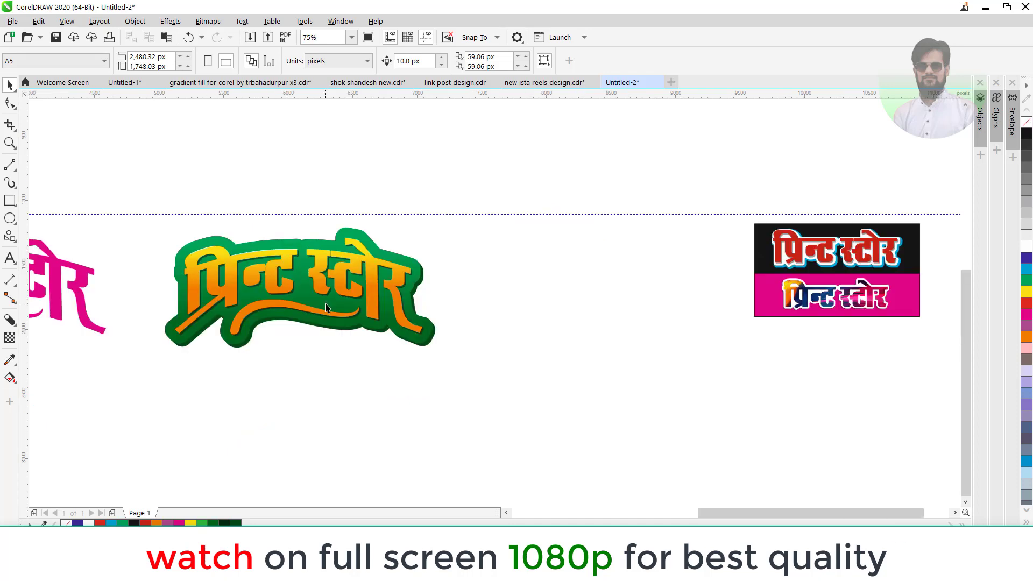
scroll(328, 307, "down", 2)
scroll(237, 299, "up", 2)
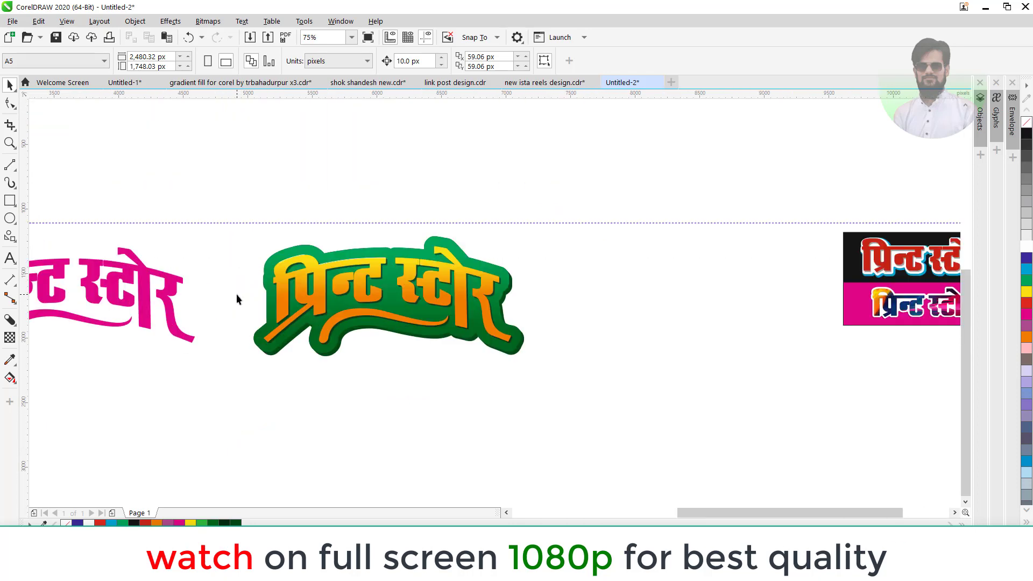